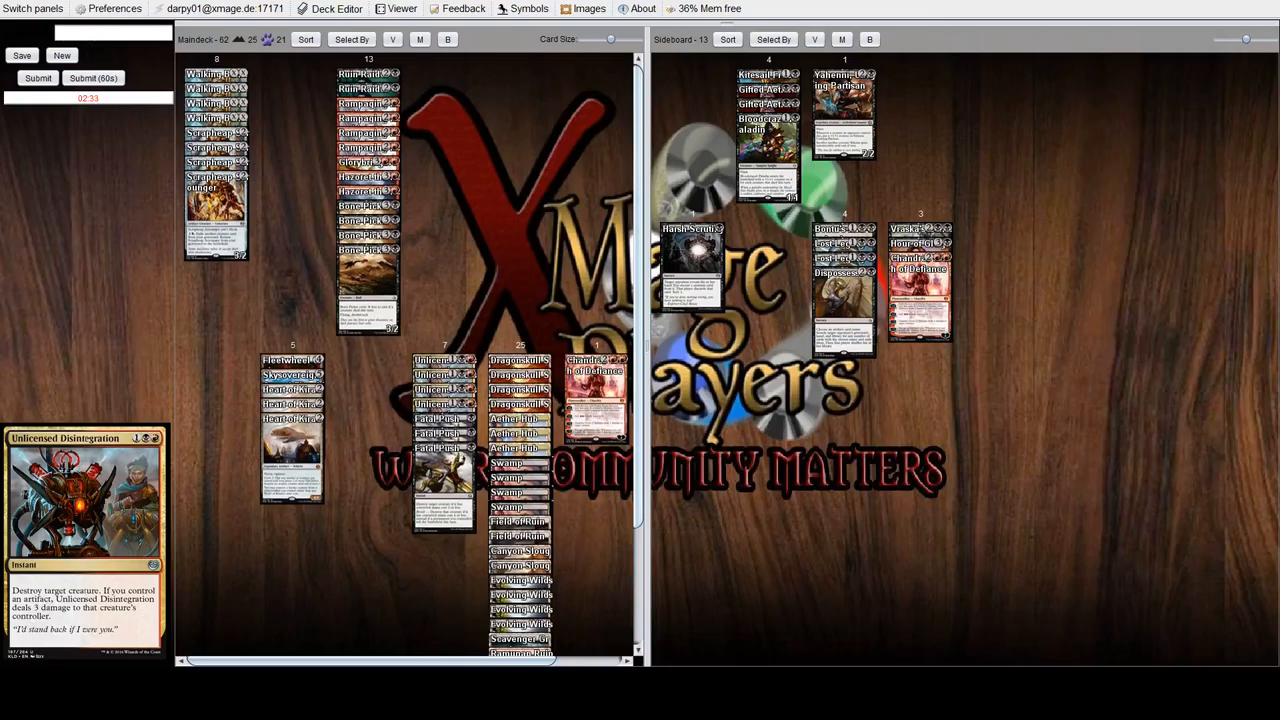
scroll(450, 400, "down", 3)
scroll(450, 400, "up", 3)
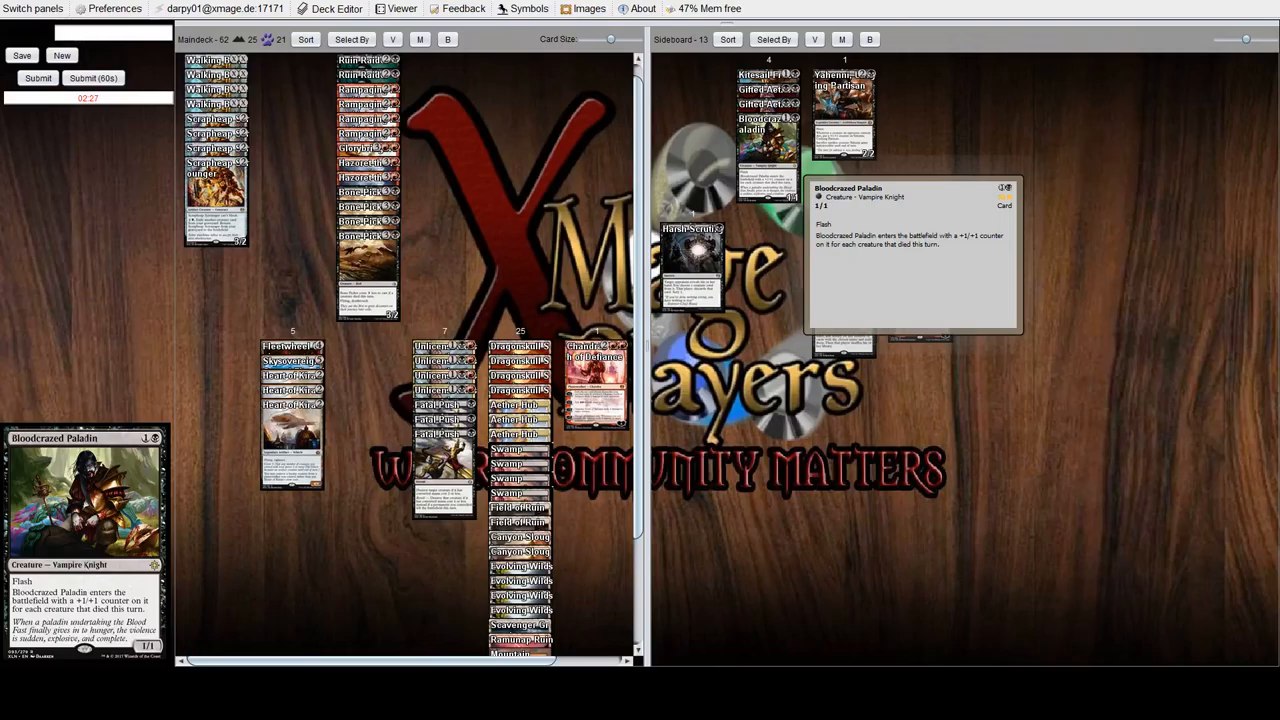
Step: Bring Bloodcrazed Paladin and Kitesail Freebooter into the maindeck and sideboard Skysovereign, keeping Cut // Ribbons
double_click(768, 125)
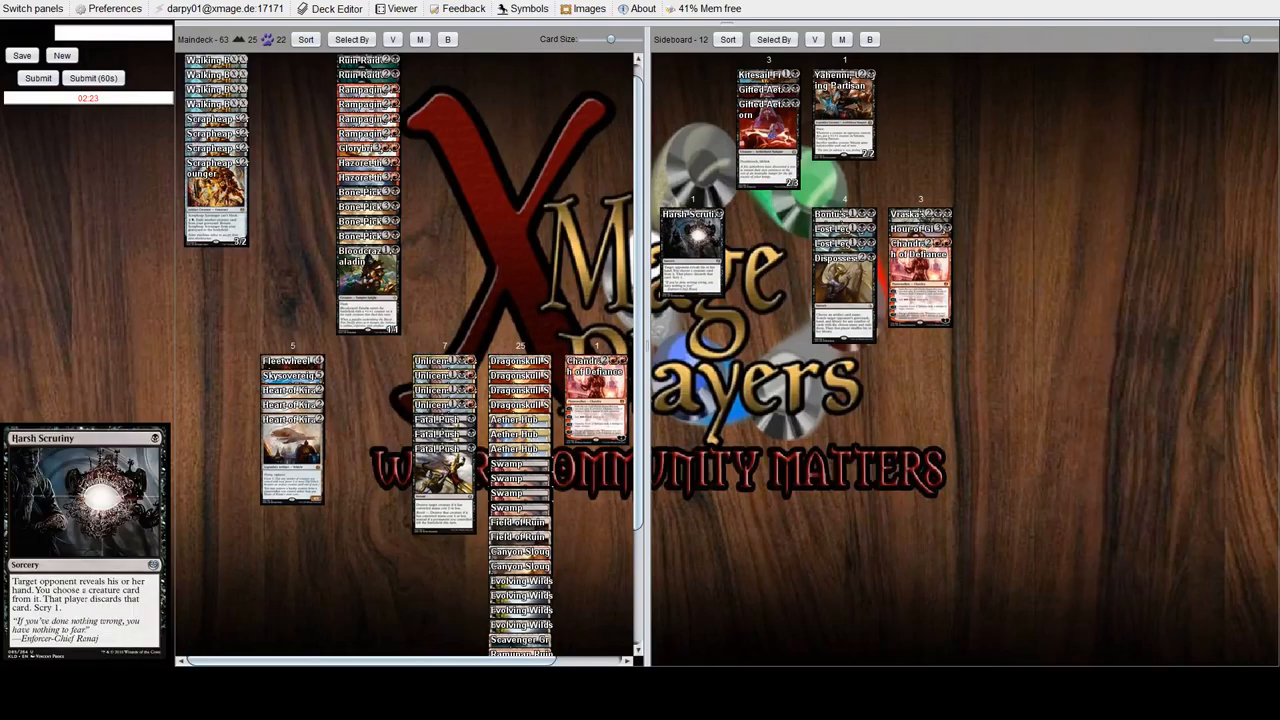
double_click(768, 75)
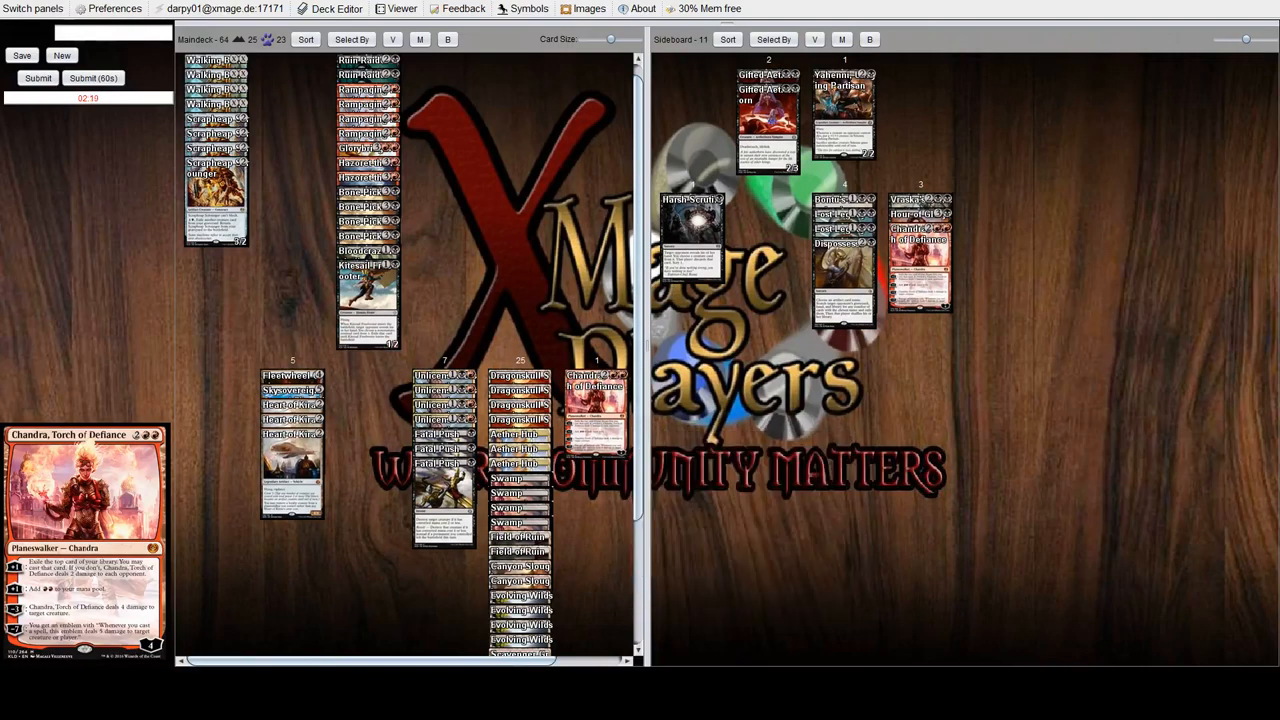
double_click(292, 390)
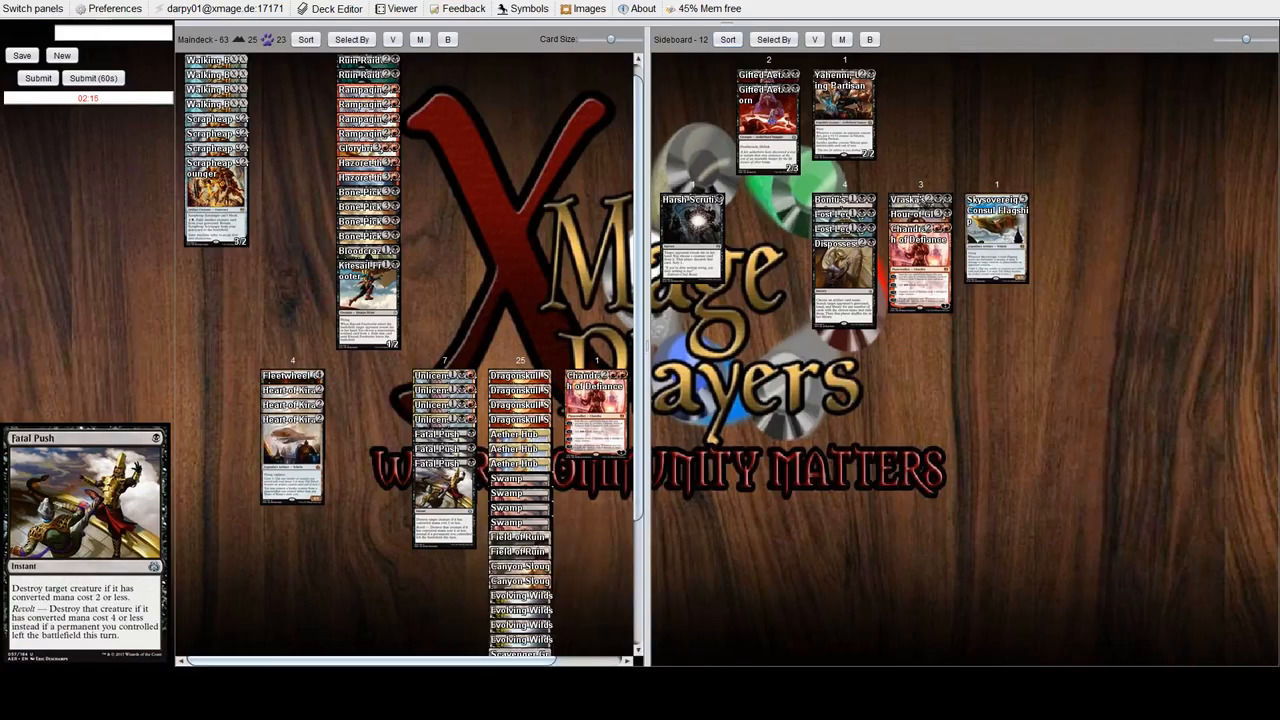
left_click_drag(330, 660, 412, 660)
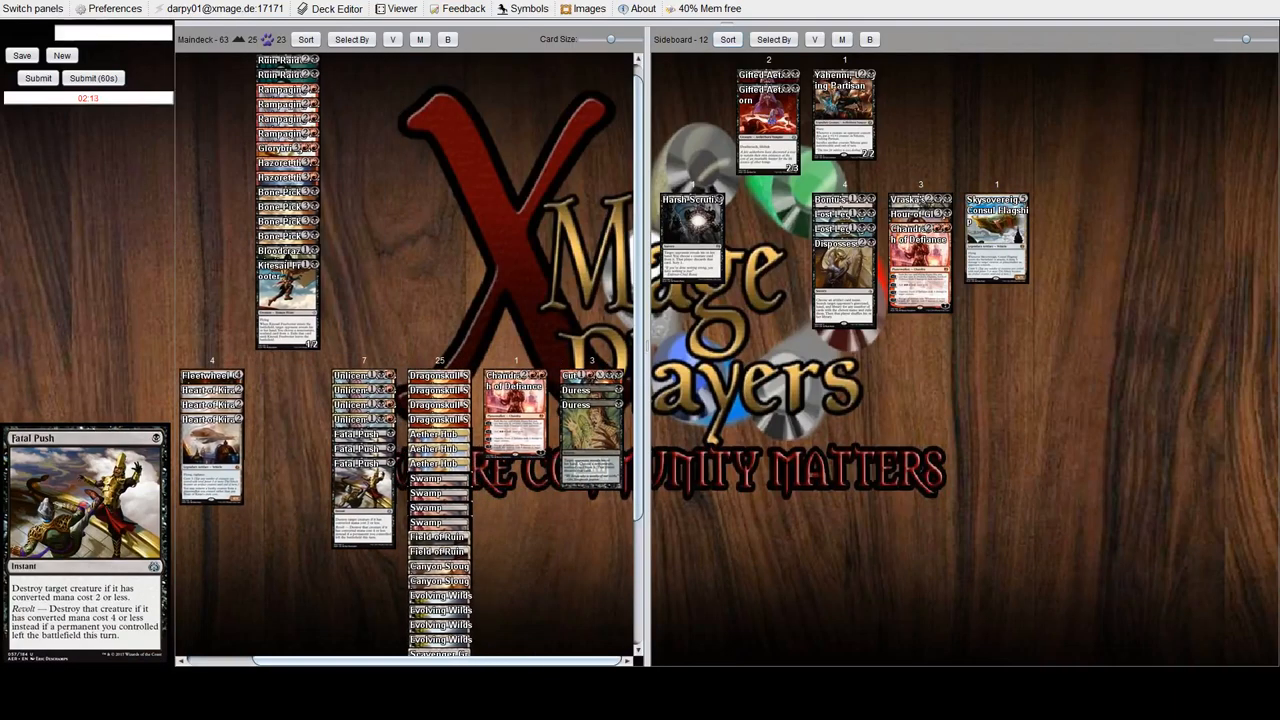
double_click(592, 376)
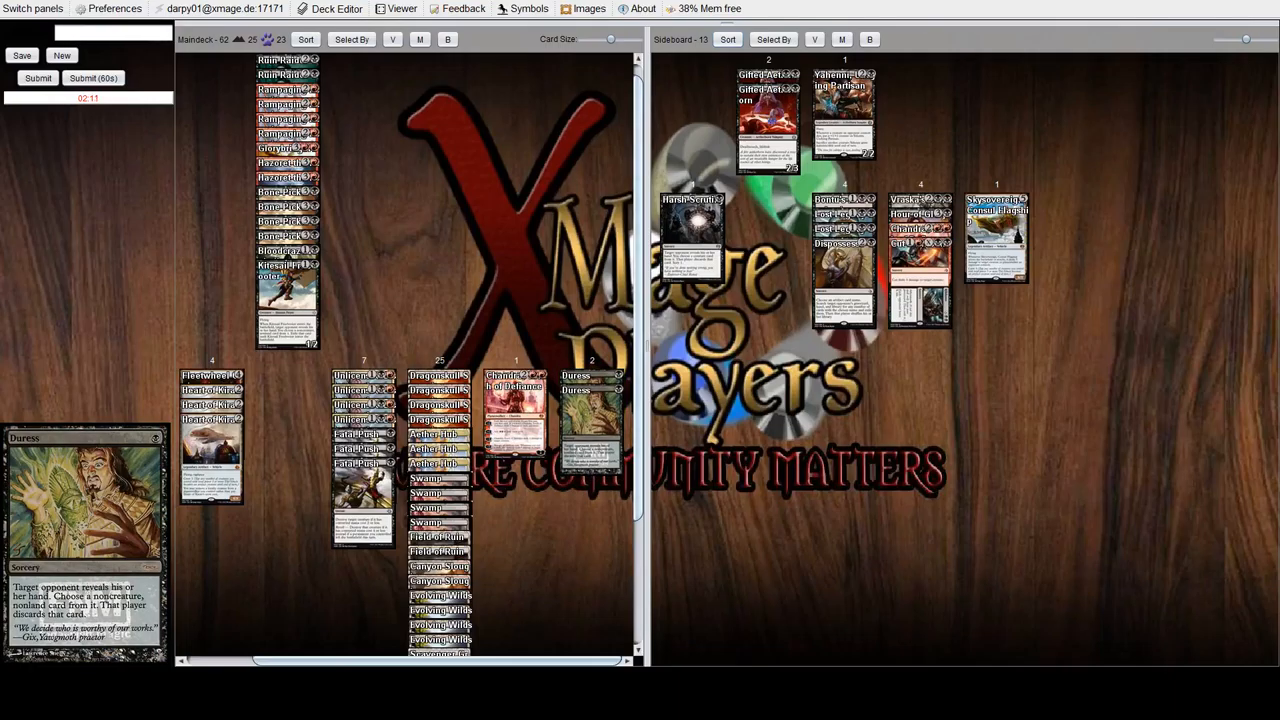
scroll(410, 400, "down", 3)
double_click(920, 245)
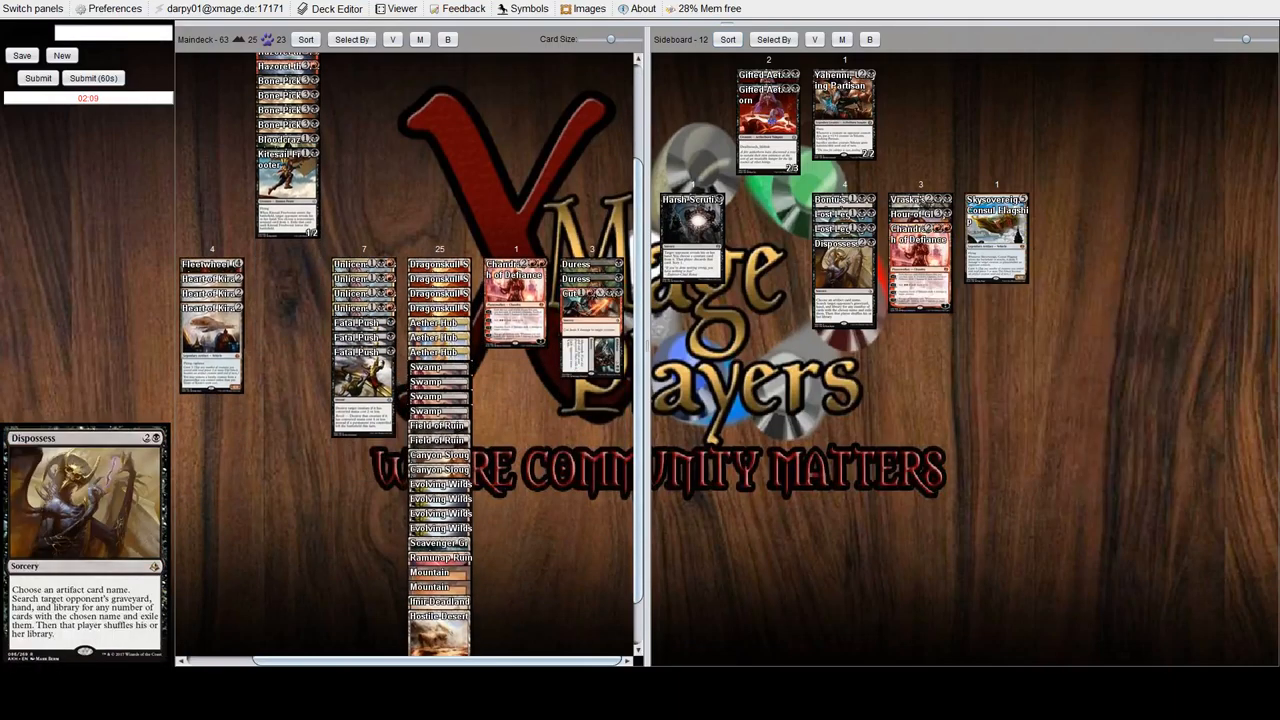
scroll(410, 400, "up", 3)
scroll(410, 400, "up", 3)
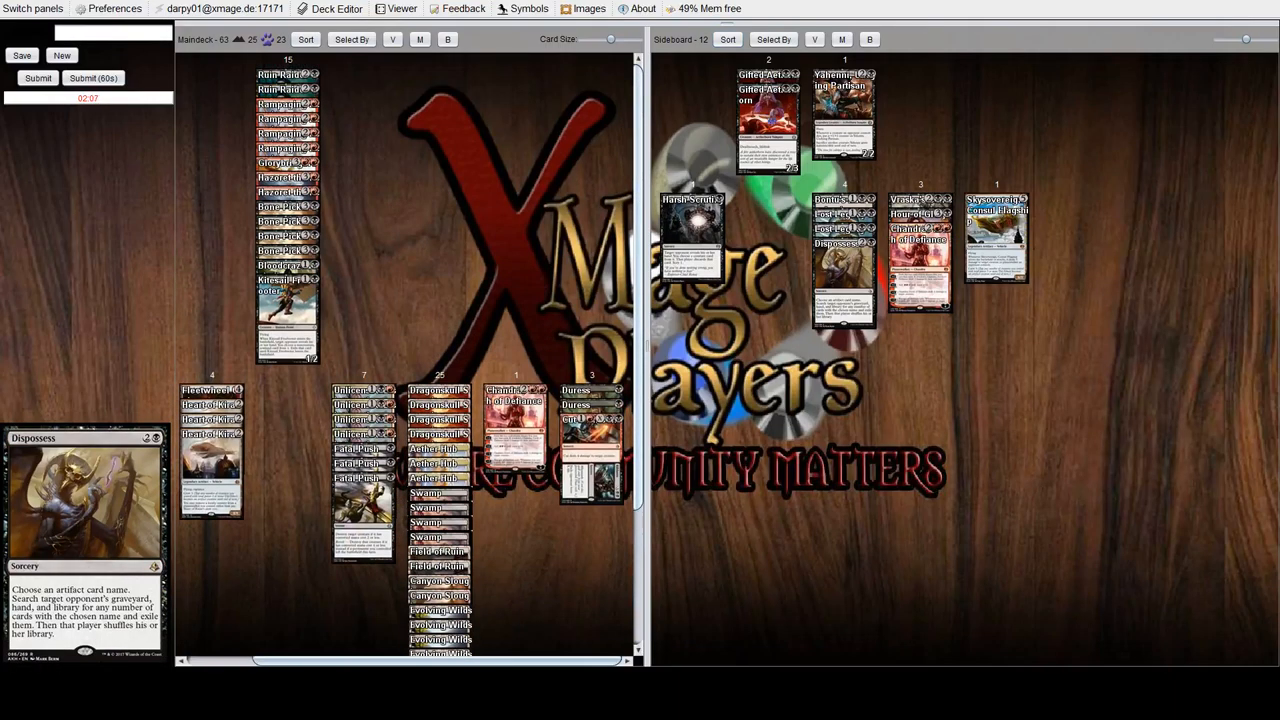
Step: Sideboard a Rampaging Ferocidon, a Fatal Push and a third card, then submit the deck to start the game
double_click(288, 148)
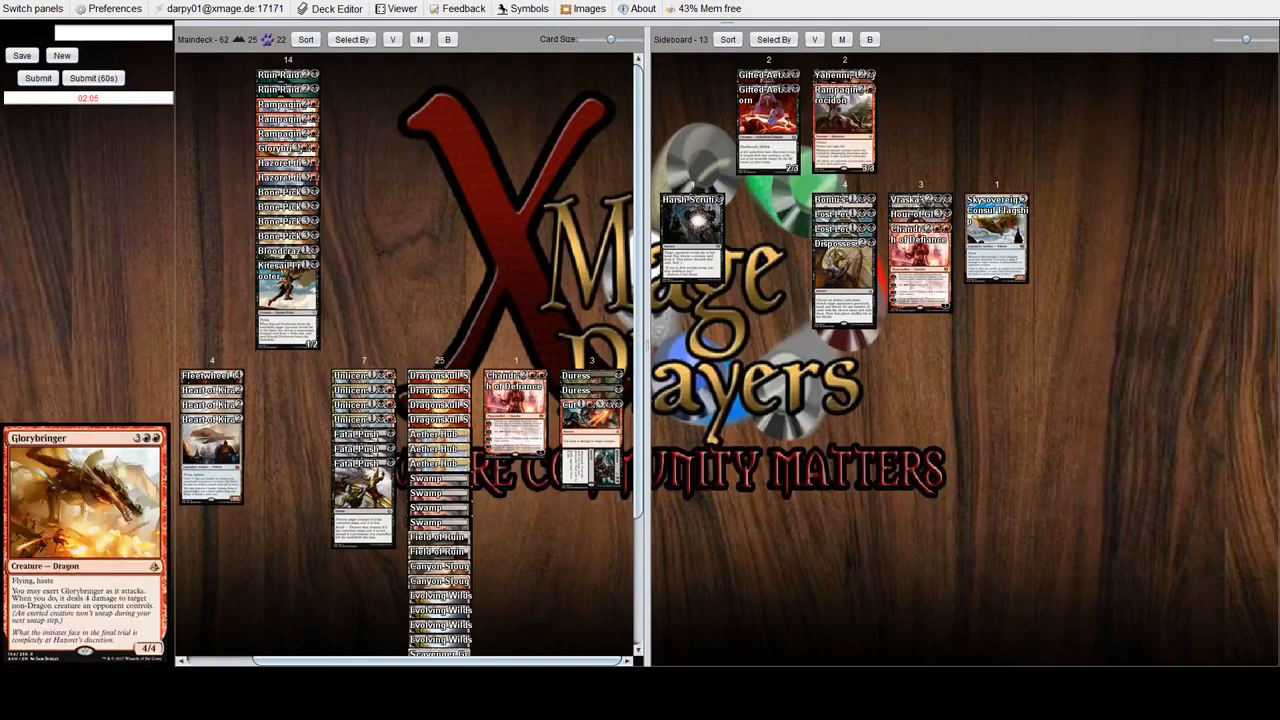
double_click(363, 463)
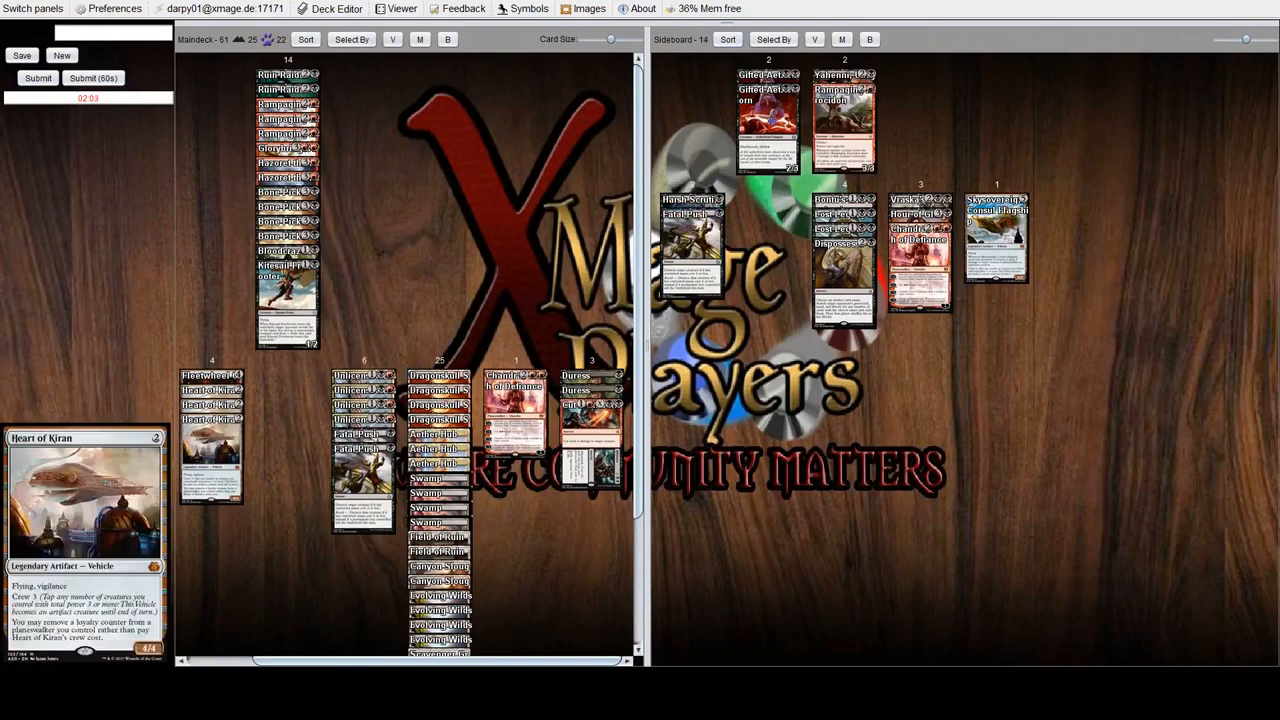
left_click(288, 235)
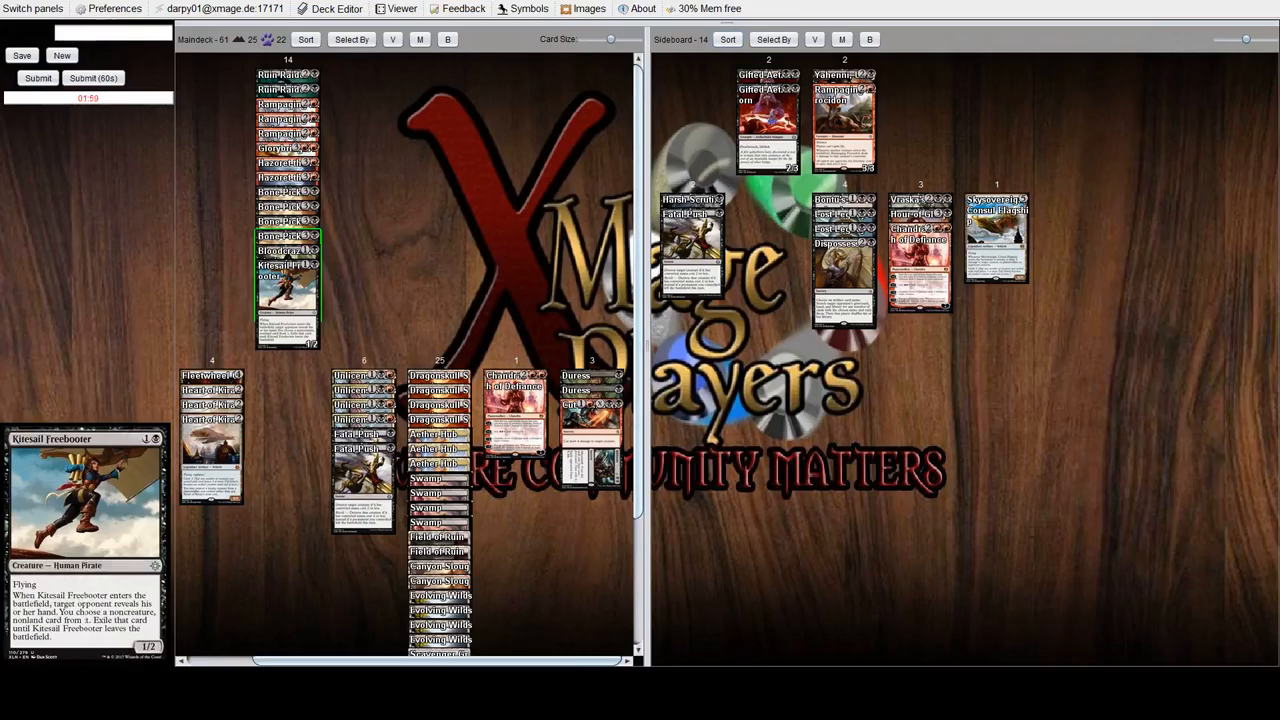
scroll(400, 660, "left", 3)
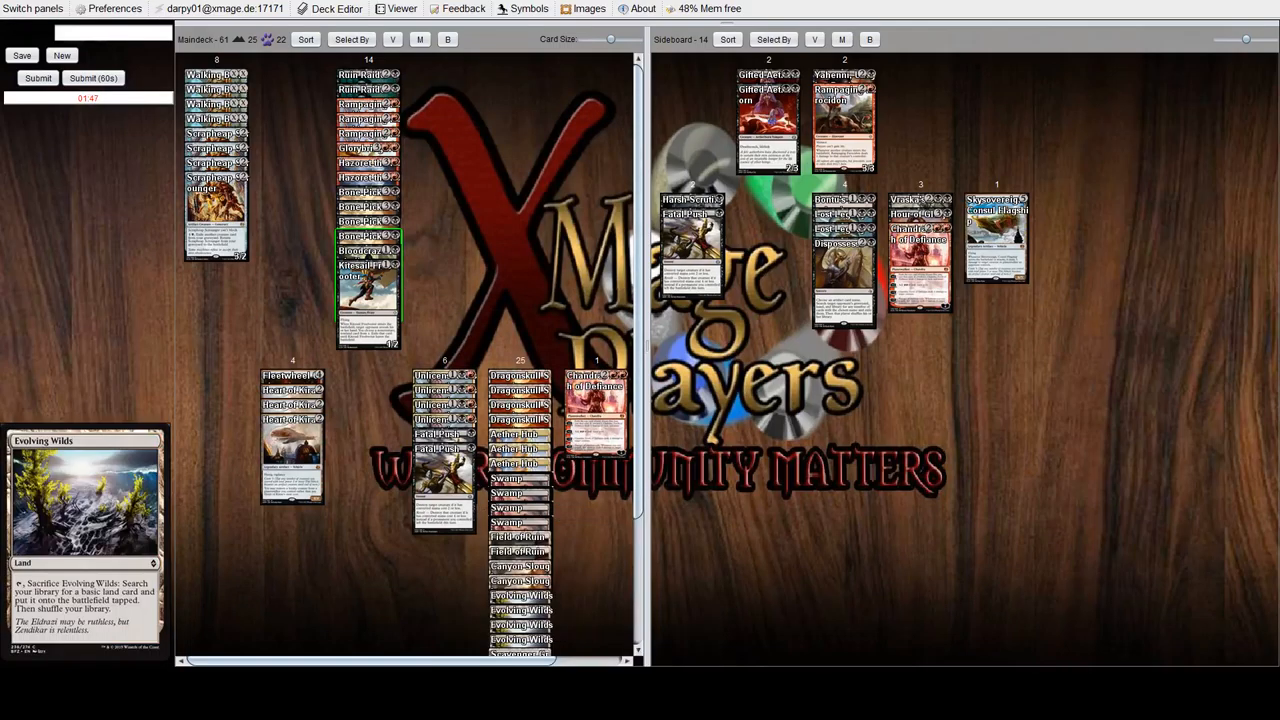
scroll(450, 500, "right", 2)
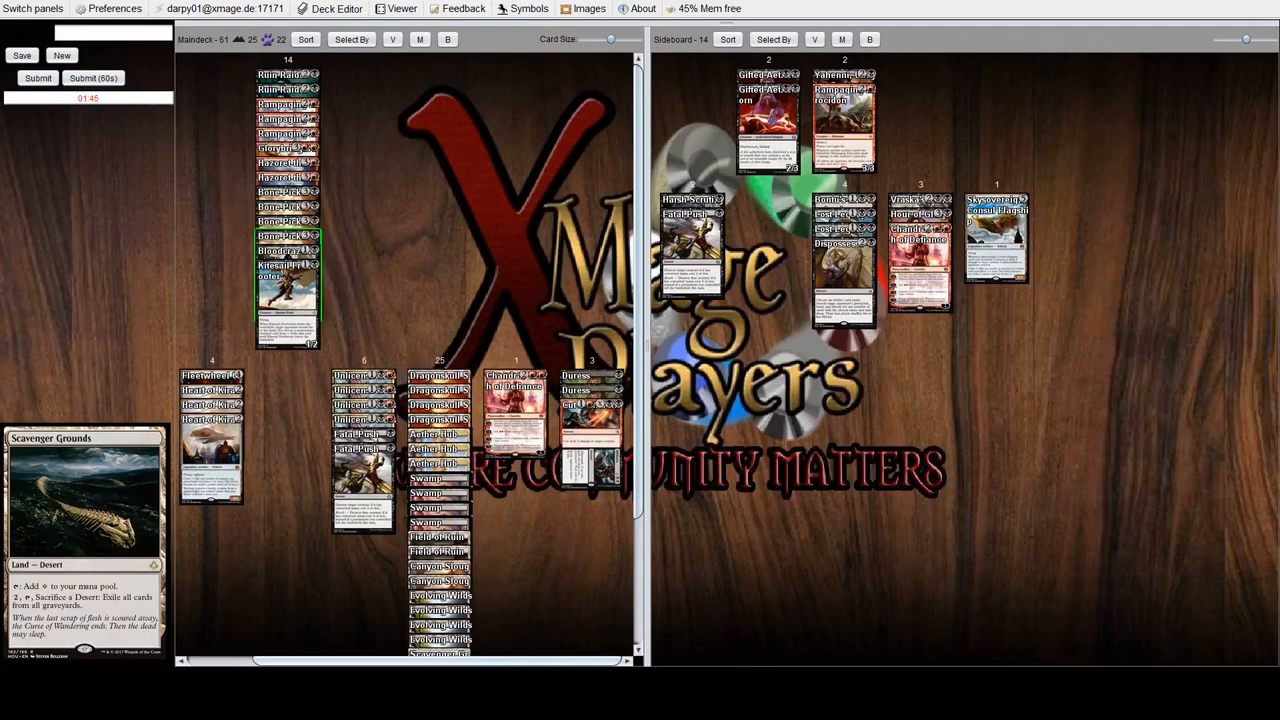
double_click(590, 404)
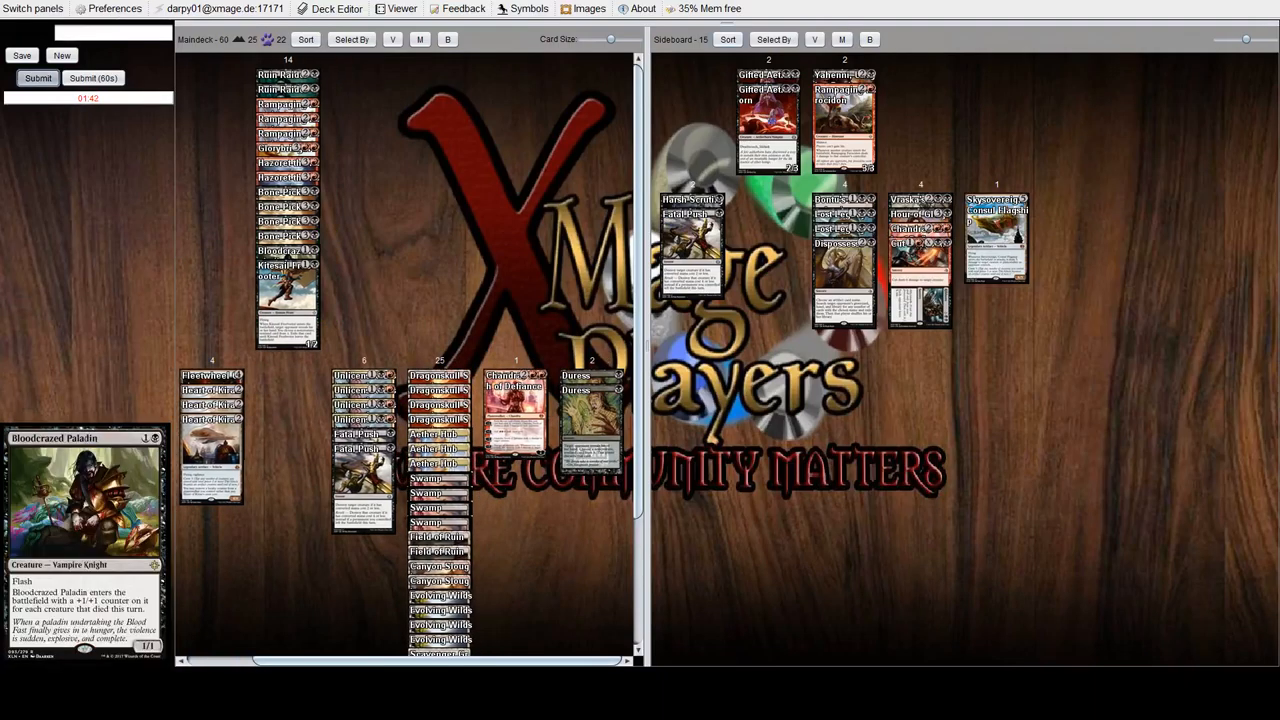
left_click(38, 78)
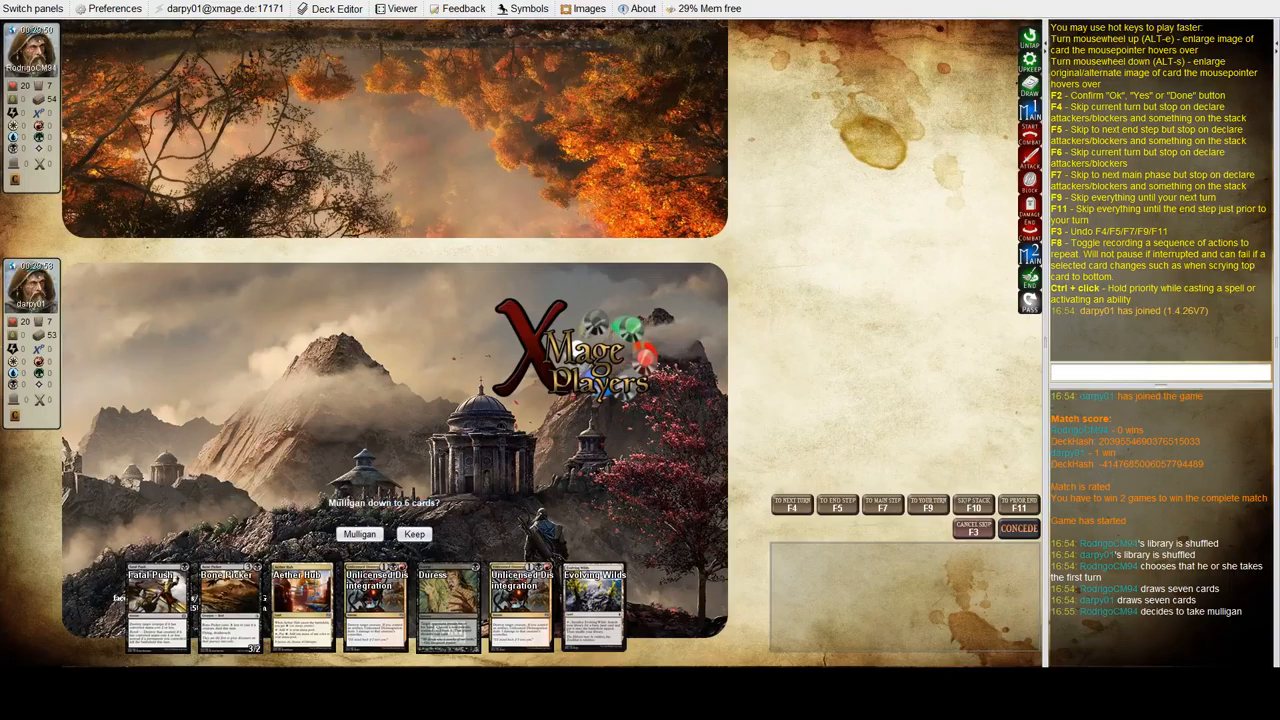
Step: Mulligan to six, keep the hand, scry the card to the bottom and skip to my turn
left_click(359, 534)
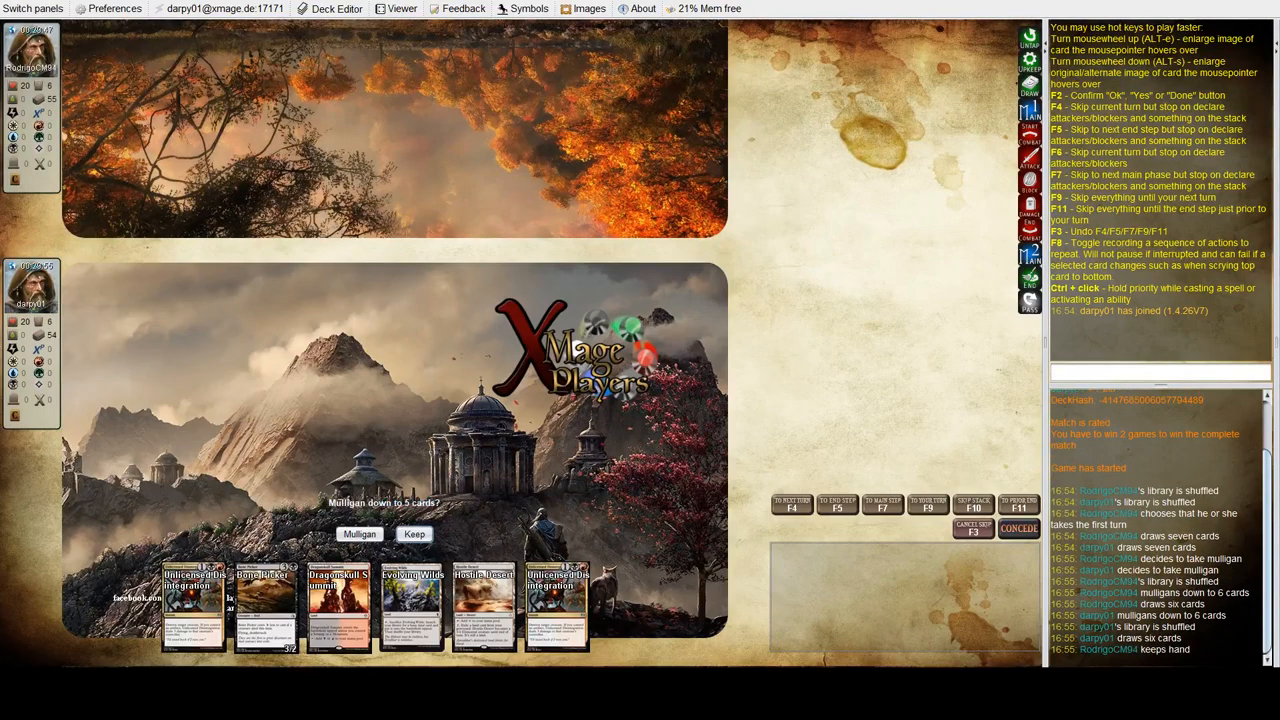
left_click(414, 534)
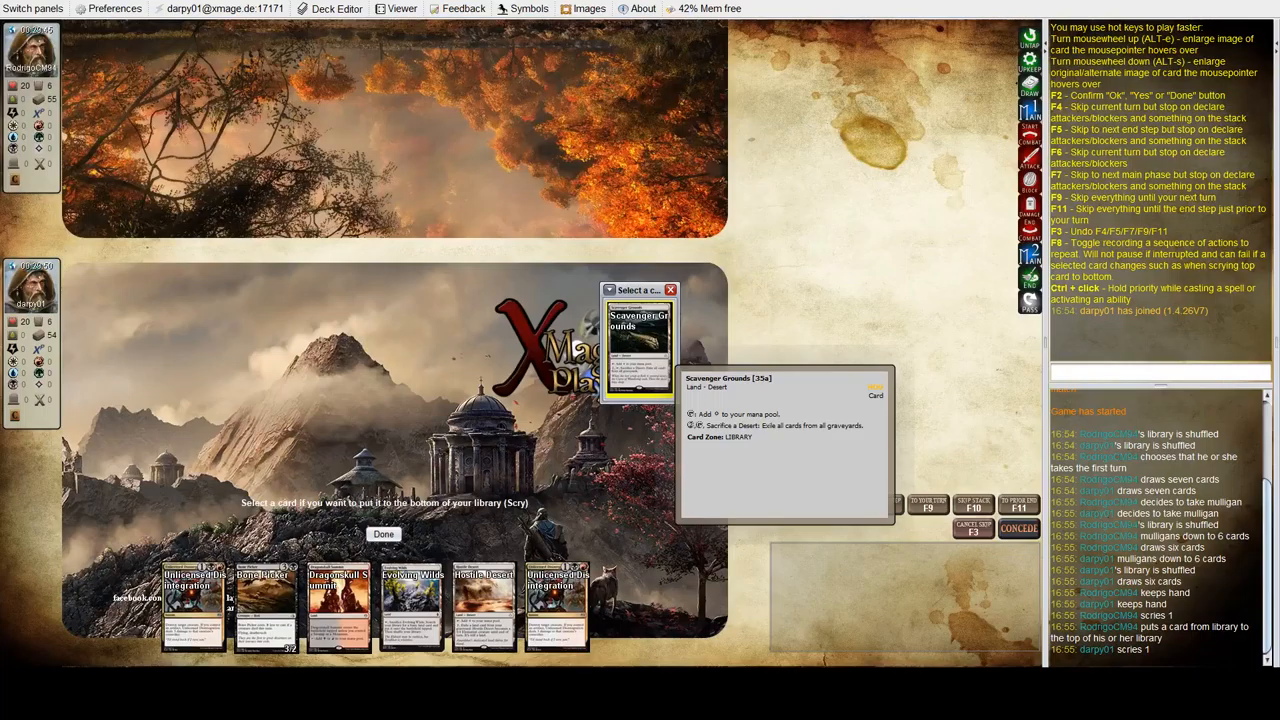
left_click(638, 350)
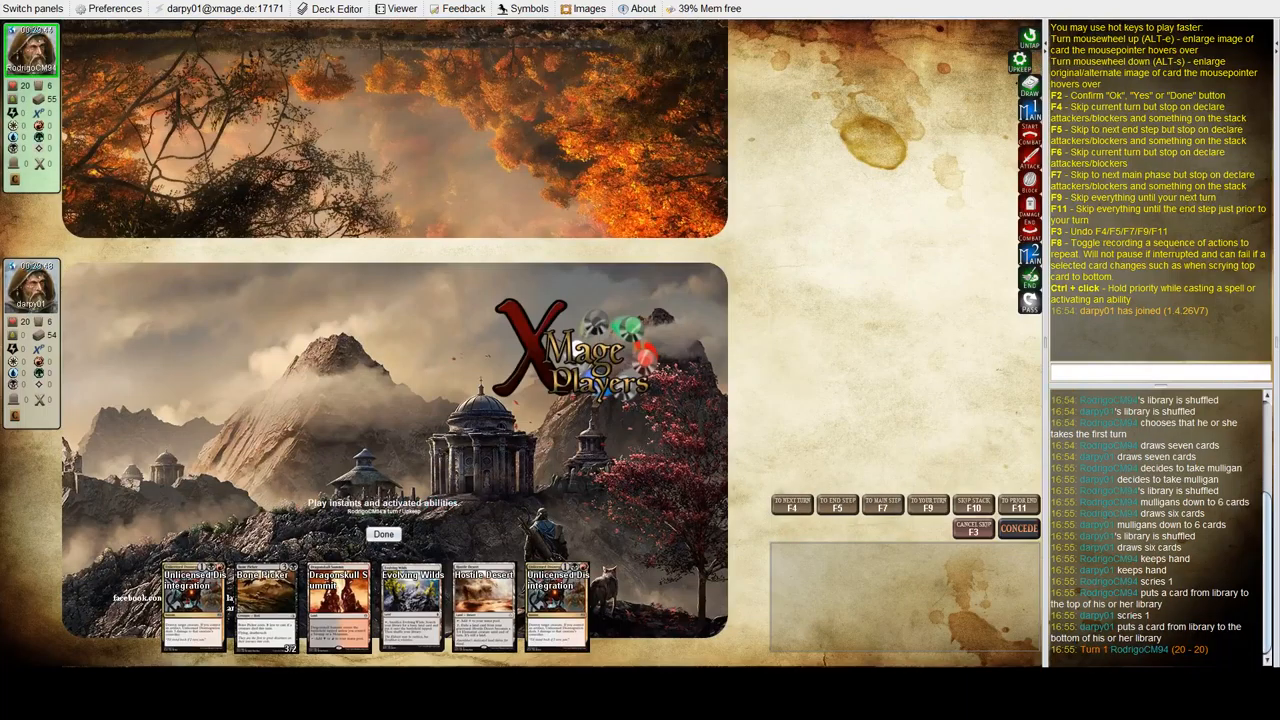
key("F9")
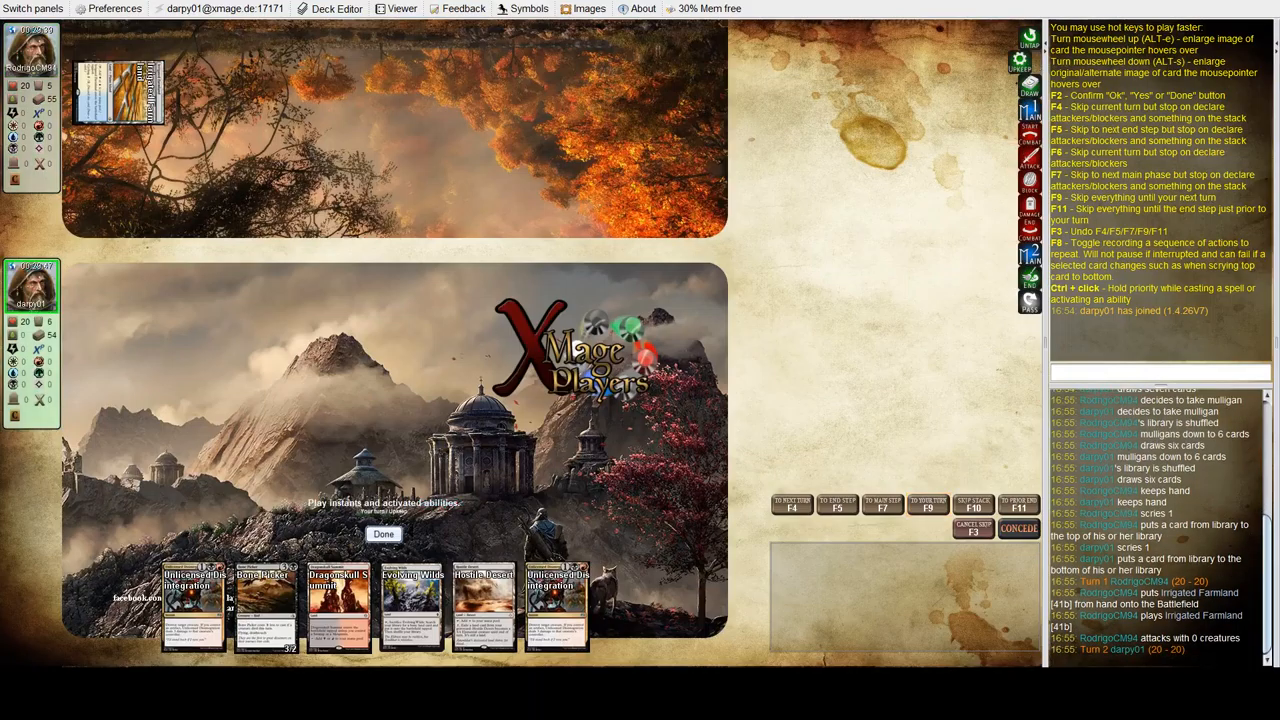
Step: Play Evolving Wilds as the turn-two land and pass the turn
key("F2")
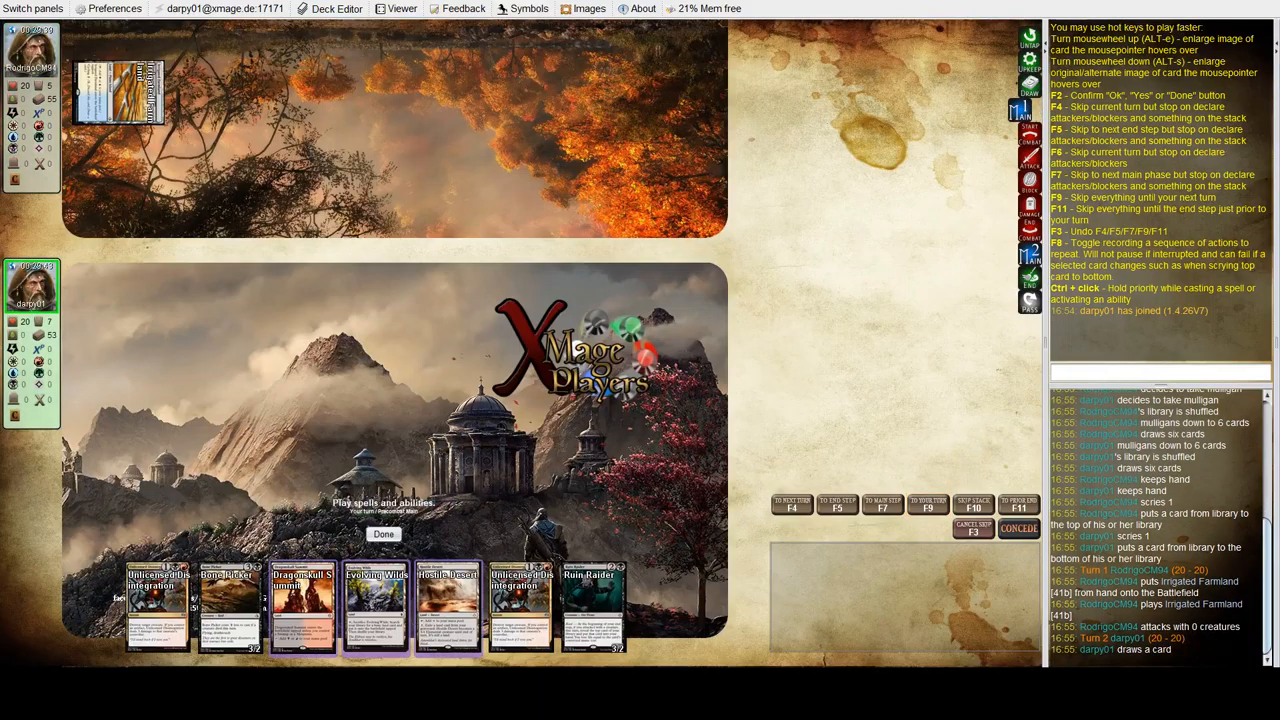
left_click(376, 605)
key("F4")
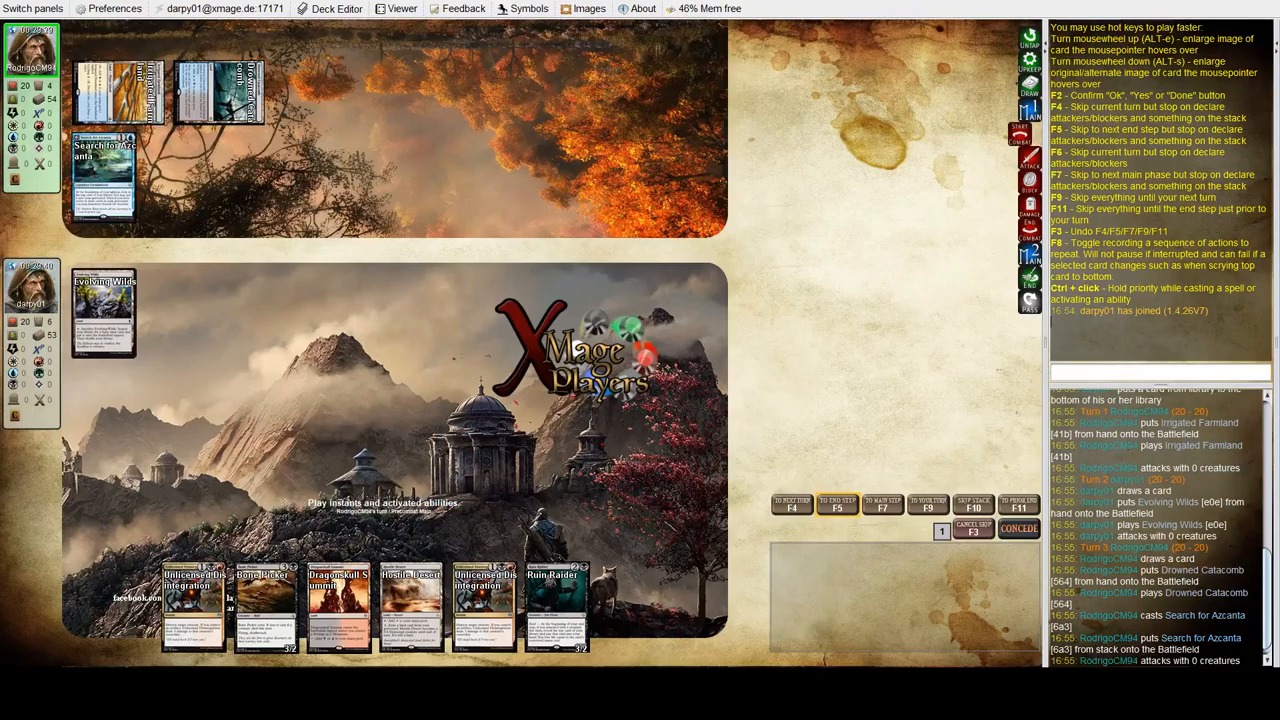
Step: Sacrifice Evolving Wilds to fetch a Swamp onto the battlefield and move to my main phase
left_click(103, 313)
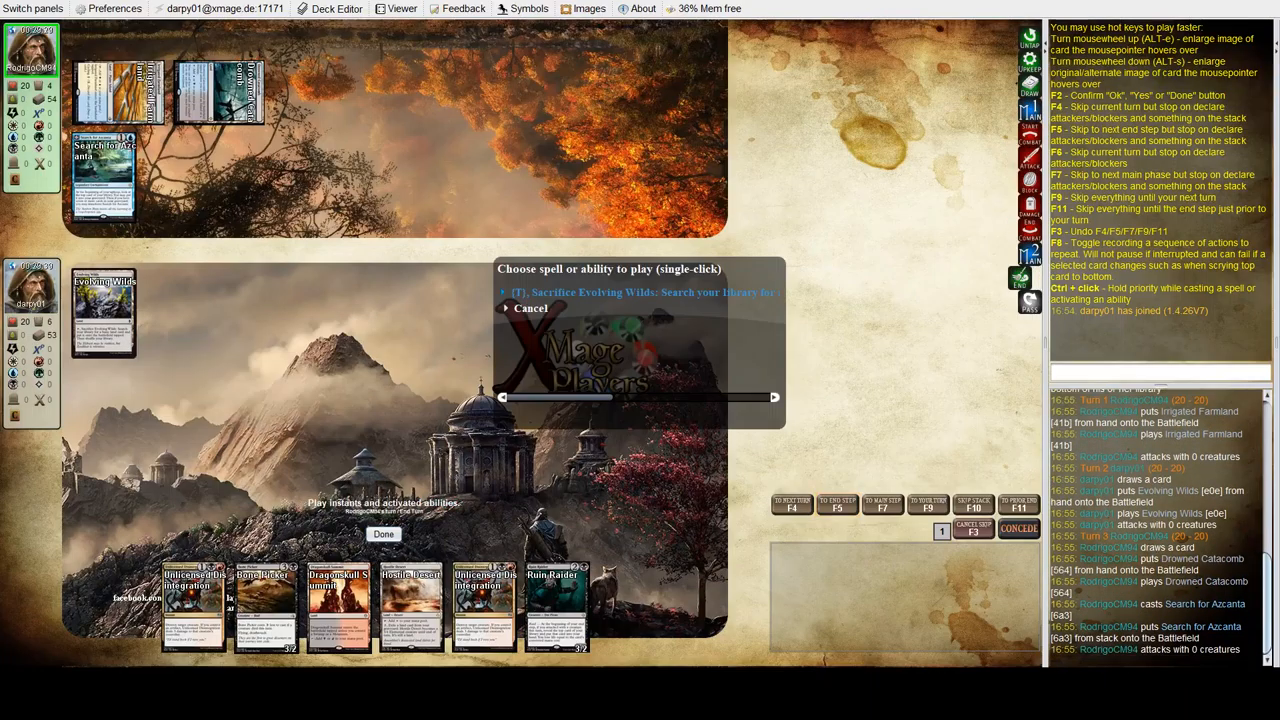
left_click(640, 292)
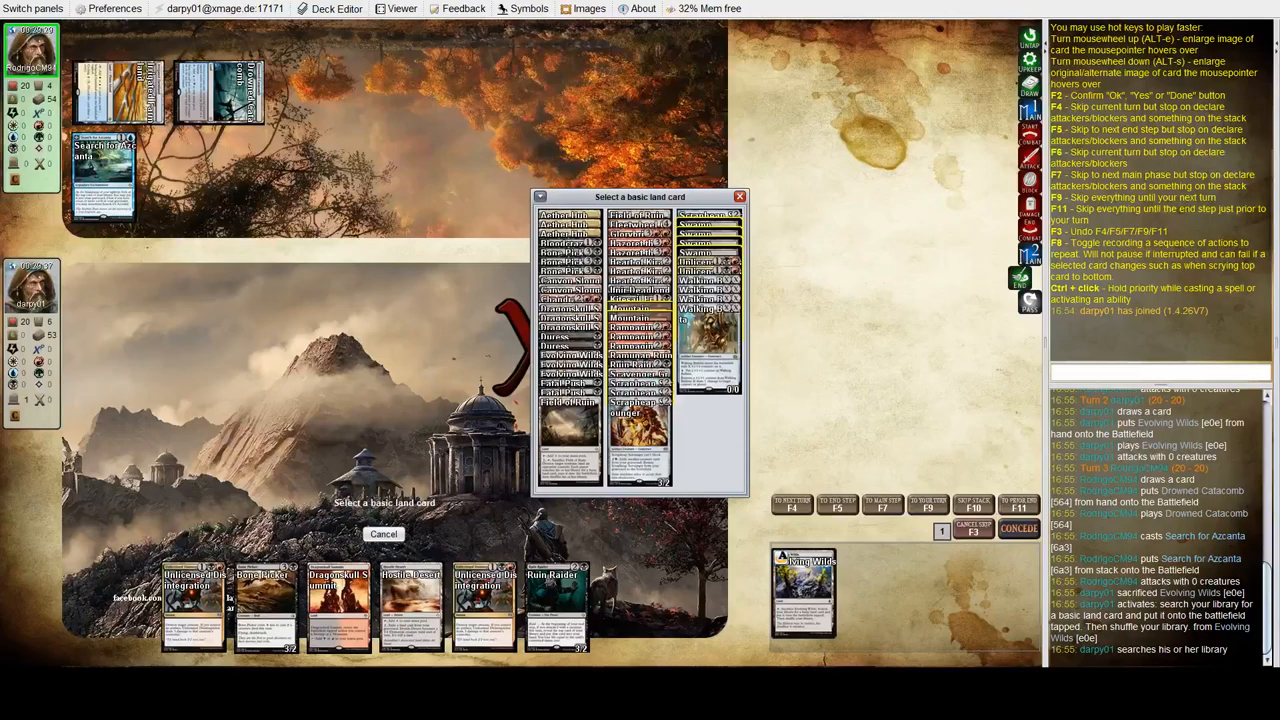
left_click(708, 232)
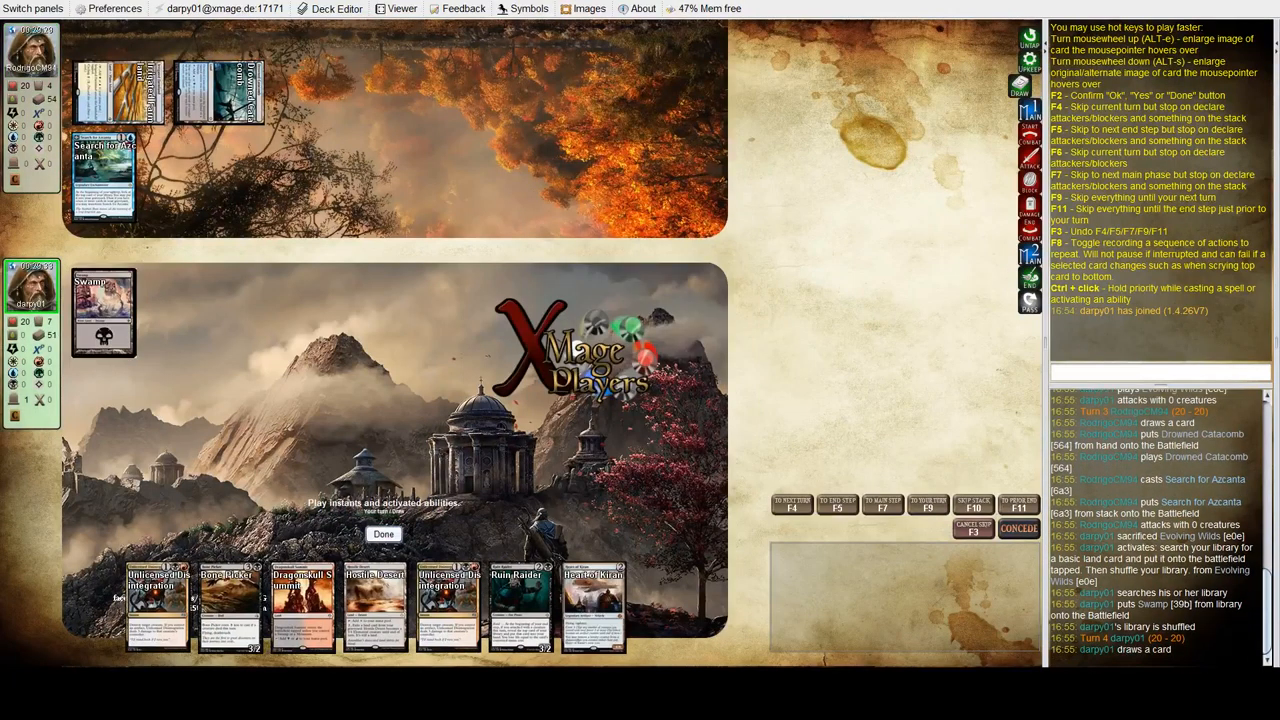
left_click(383, 534)
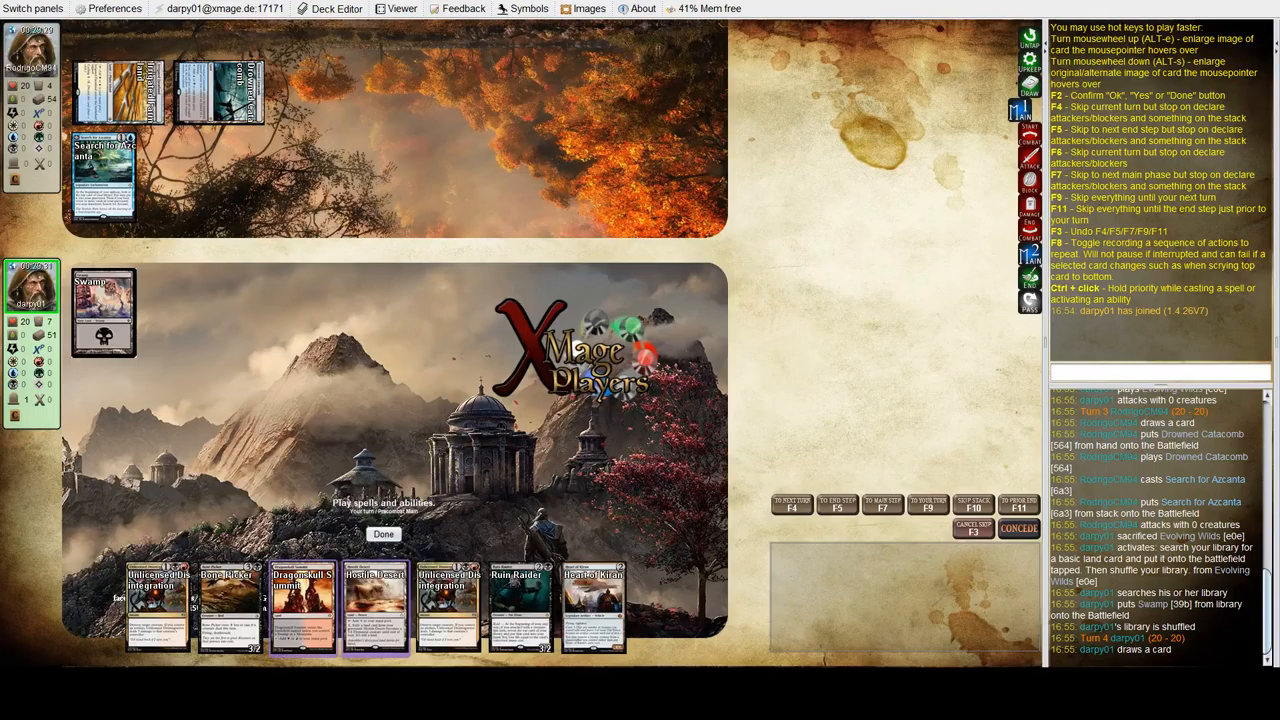
Step: Play Dragonskull Summit, cast Heart of Kiran tapping Summit and Swamp, and pass the turn
left_click(300, 605)
left_click(557, 605)
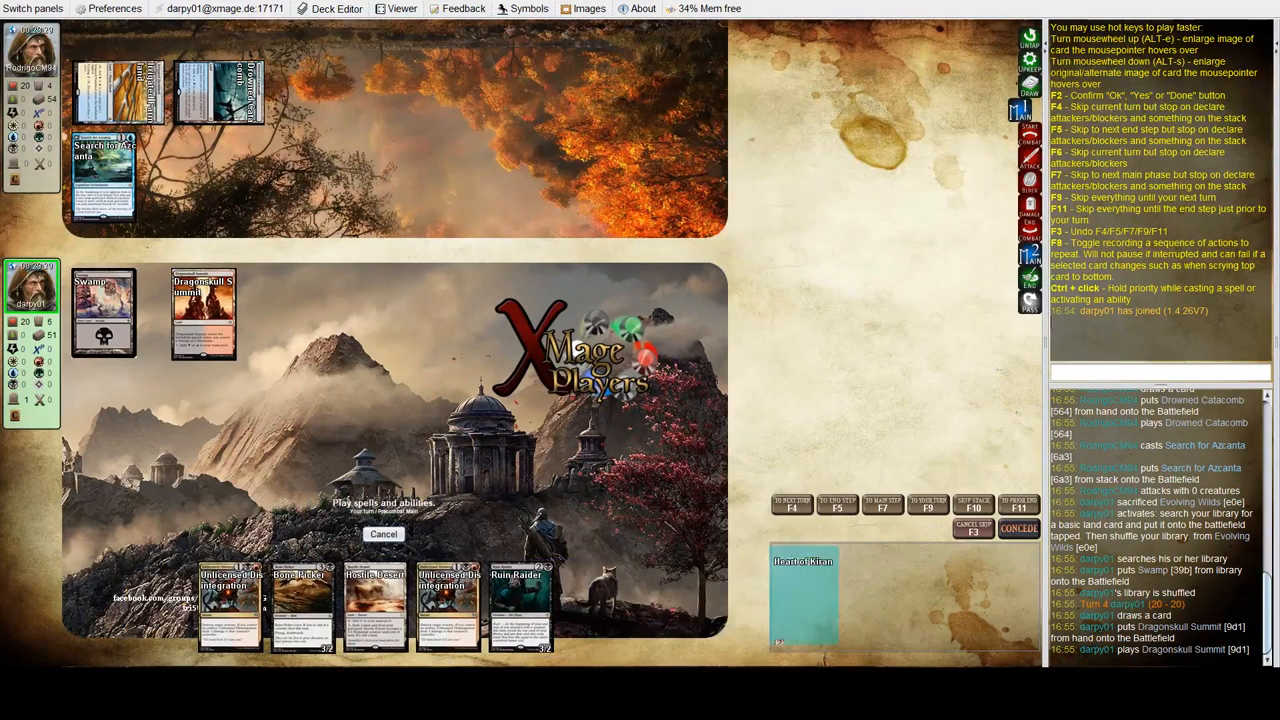
left_click(203, 312)
left_click(103, 312)
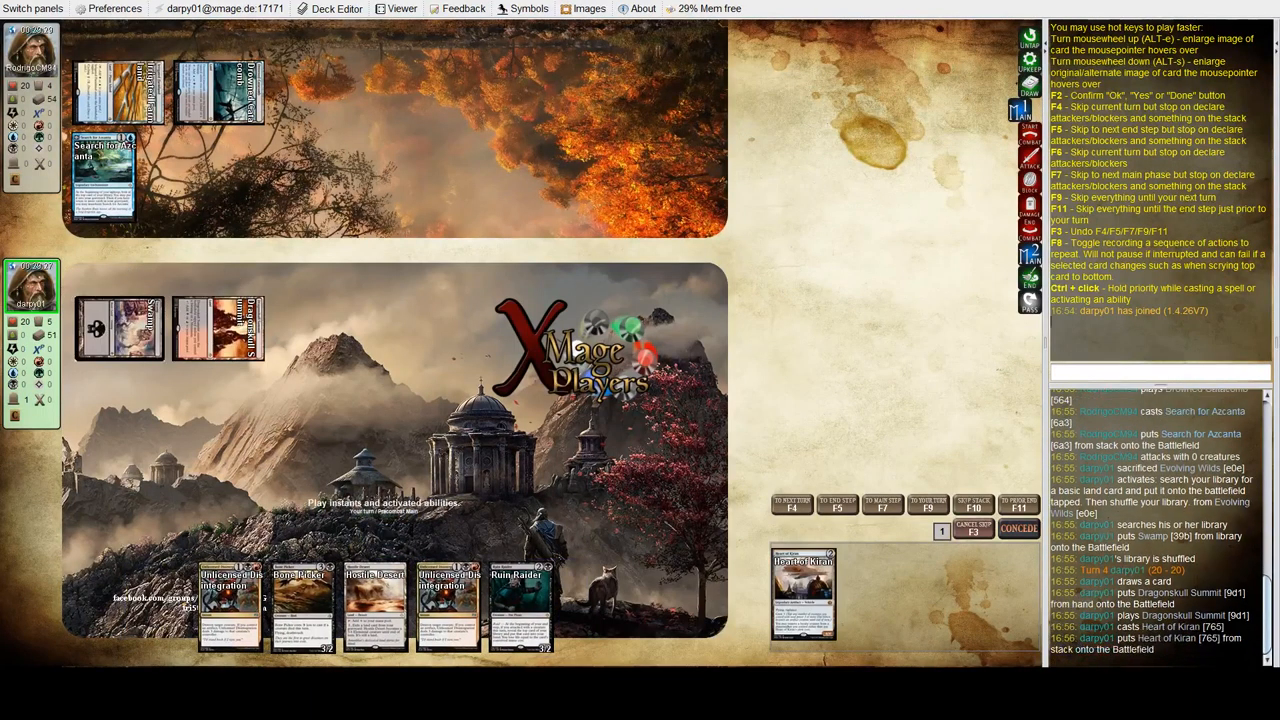
key("F4")
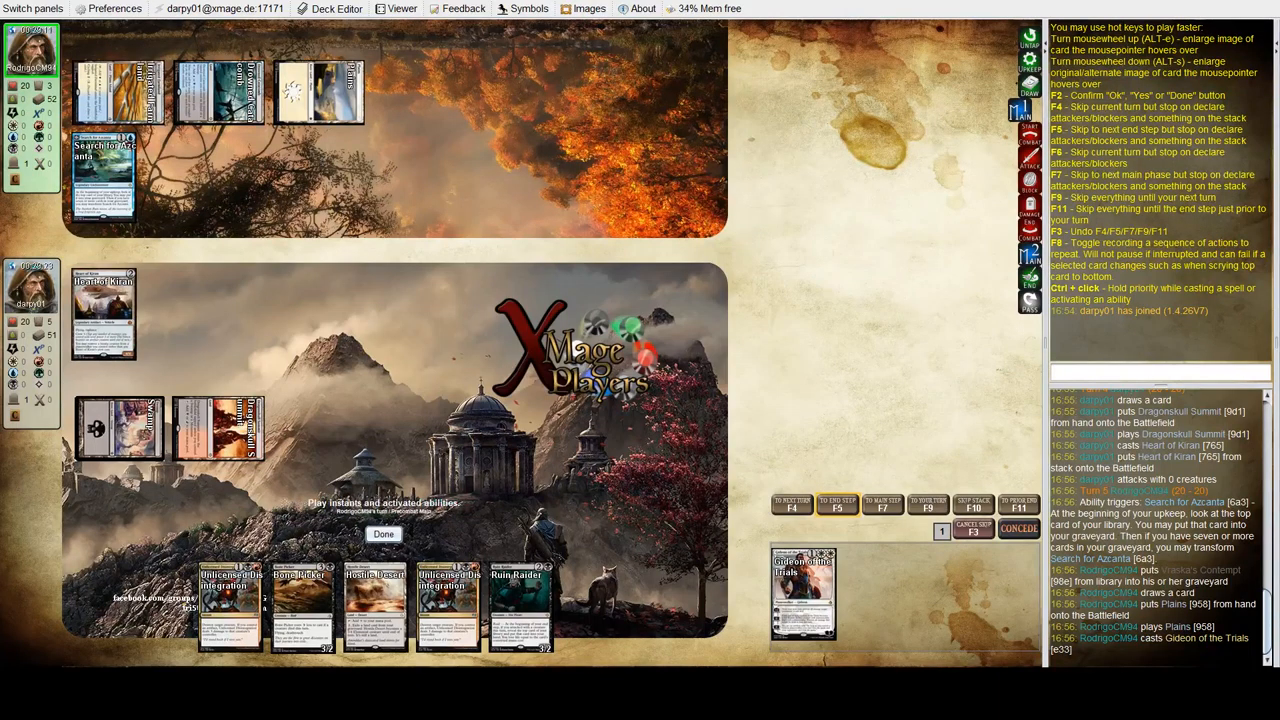
Step: Let Gideon of the Trials resolve and advance to the main phase of my next turn
left_click(383, 534)
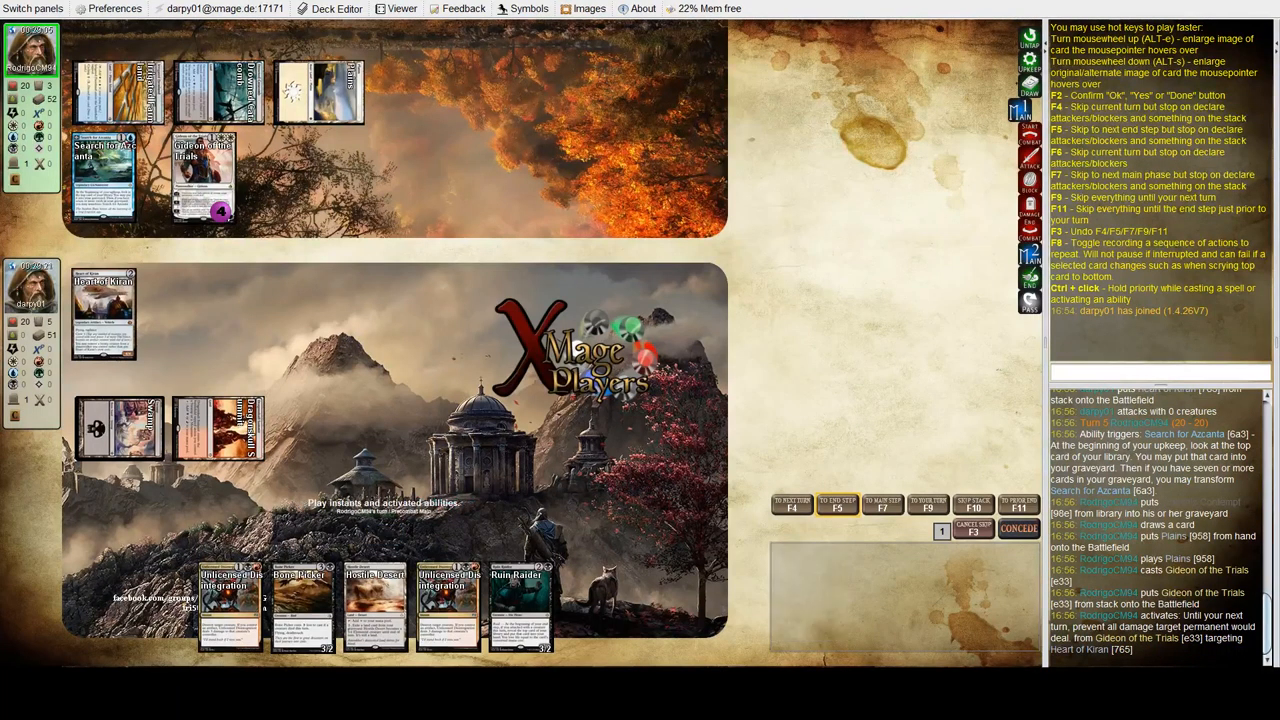
key("F2")
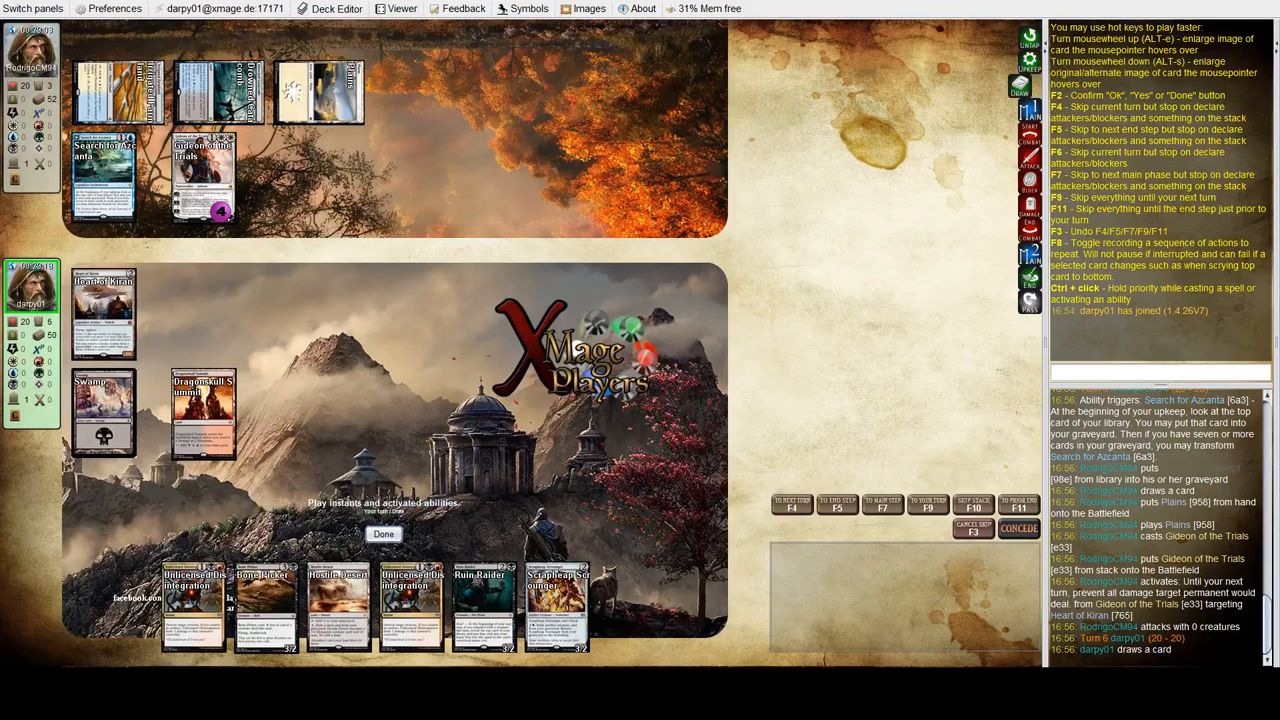
key("F2")
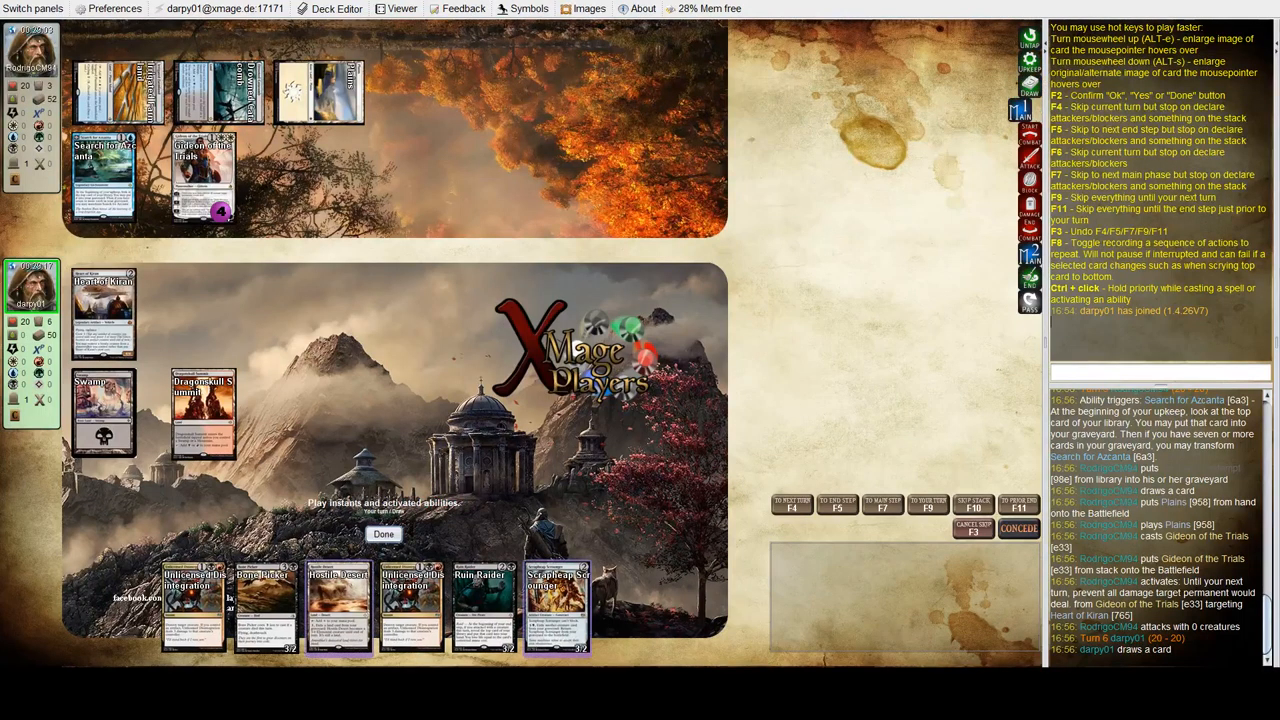
Step: Play Hostile Desert and cast Ruin Raider, tapping lands to pay for it
left_click(338, 605)
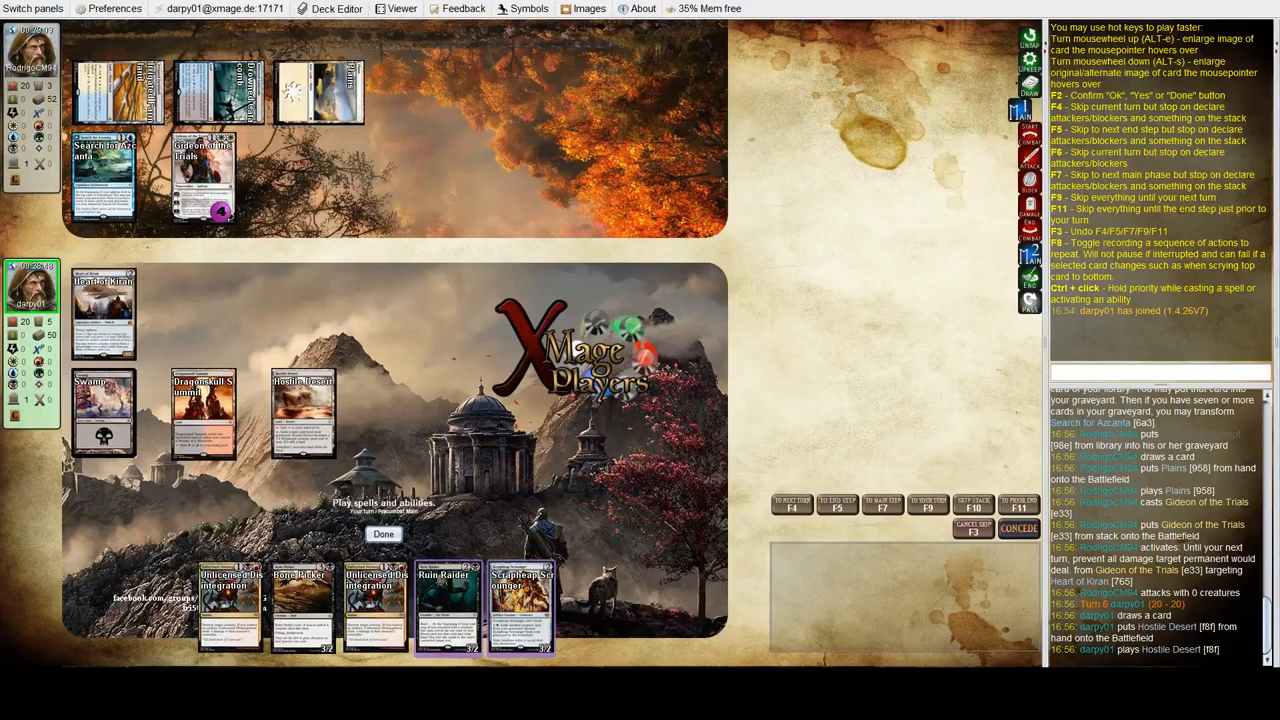
mouse_move(484, 605)
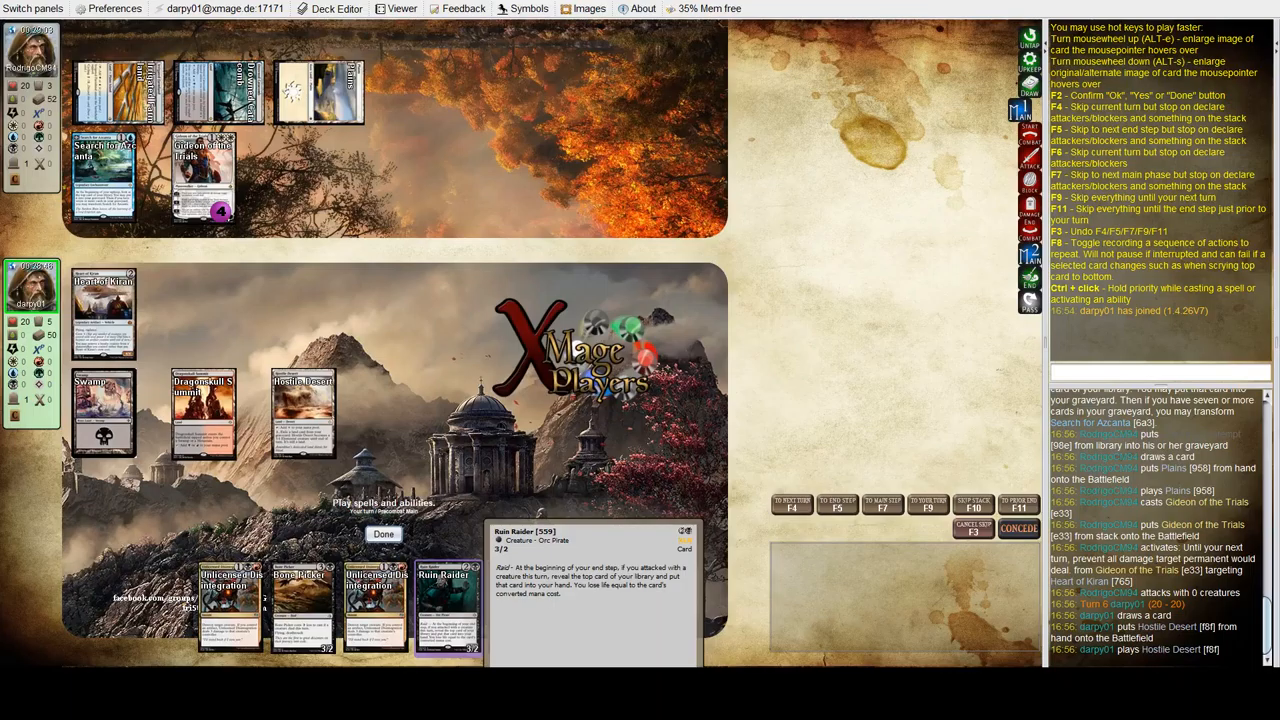
left_click(447, 605)
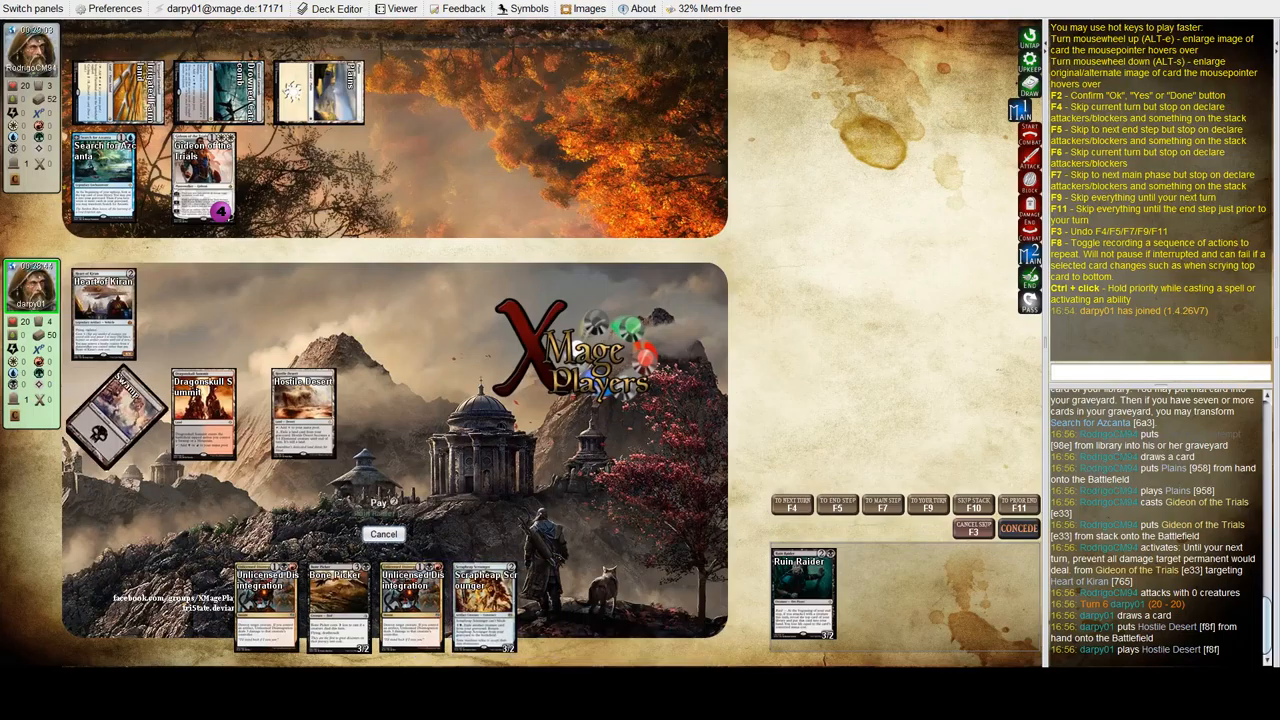
left_click(203, 415)
left_click(303, 415)
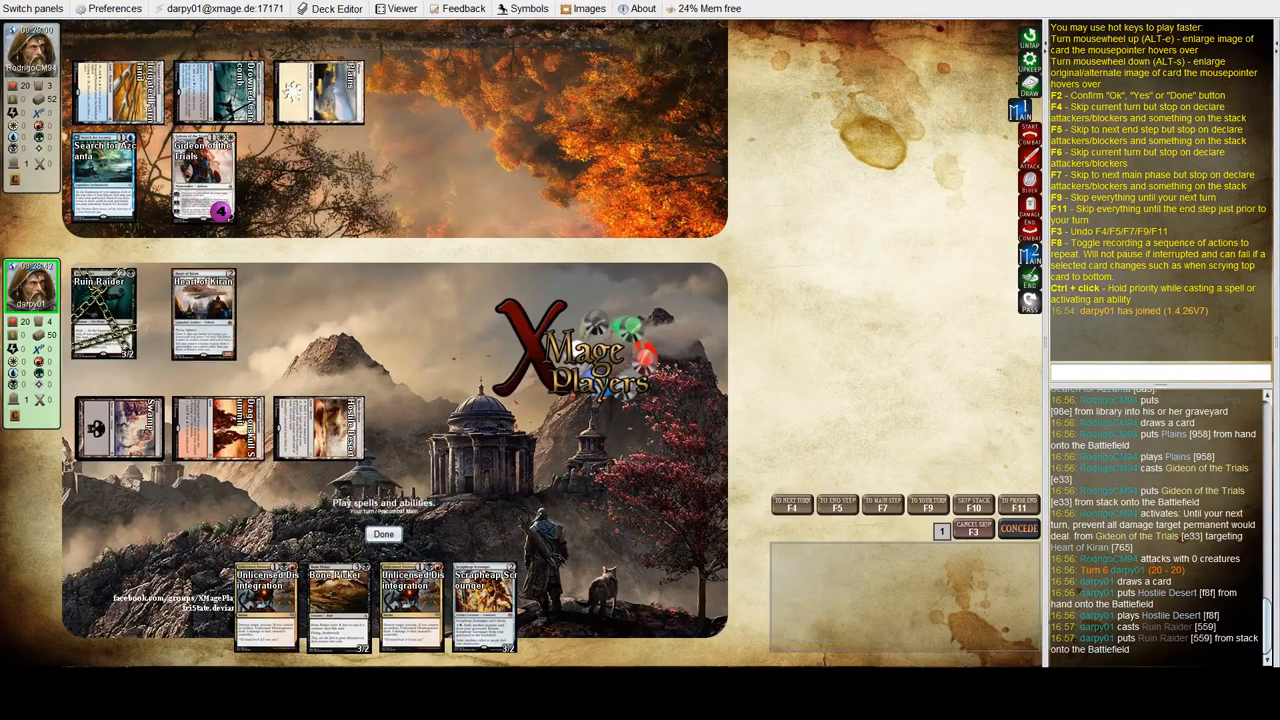
Step: Crew Heart of Kiran with Ruin Raider and advance to declaring attackers
left_click(203, 312)
left_click(640, 292)
left_click(104, 312)
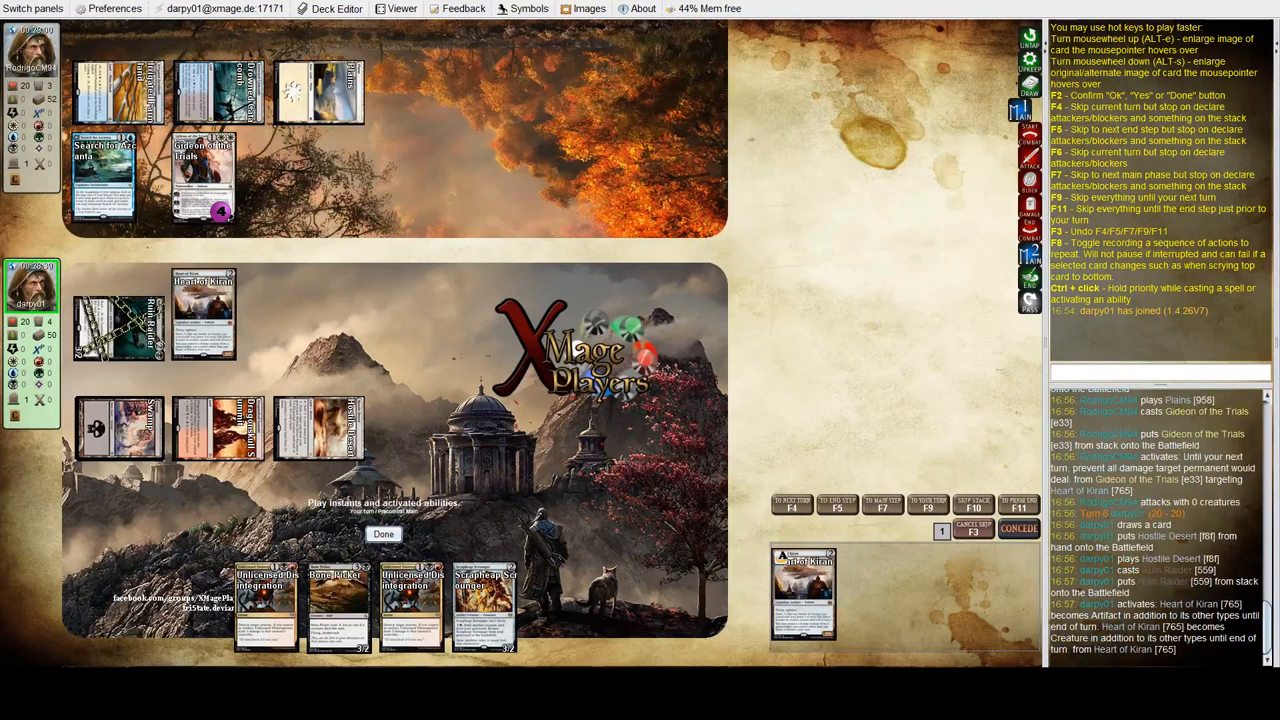
key("F2")
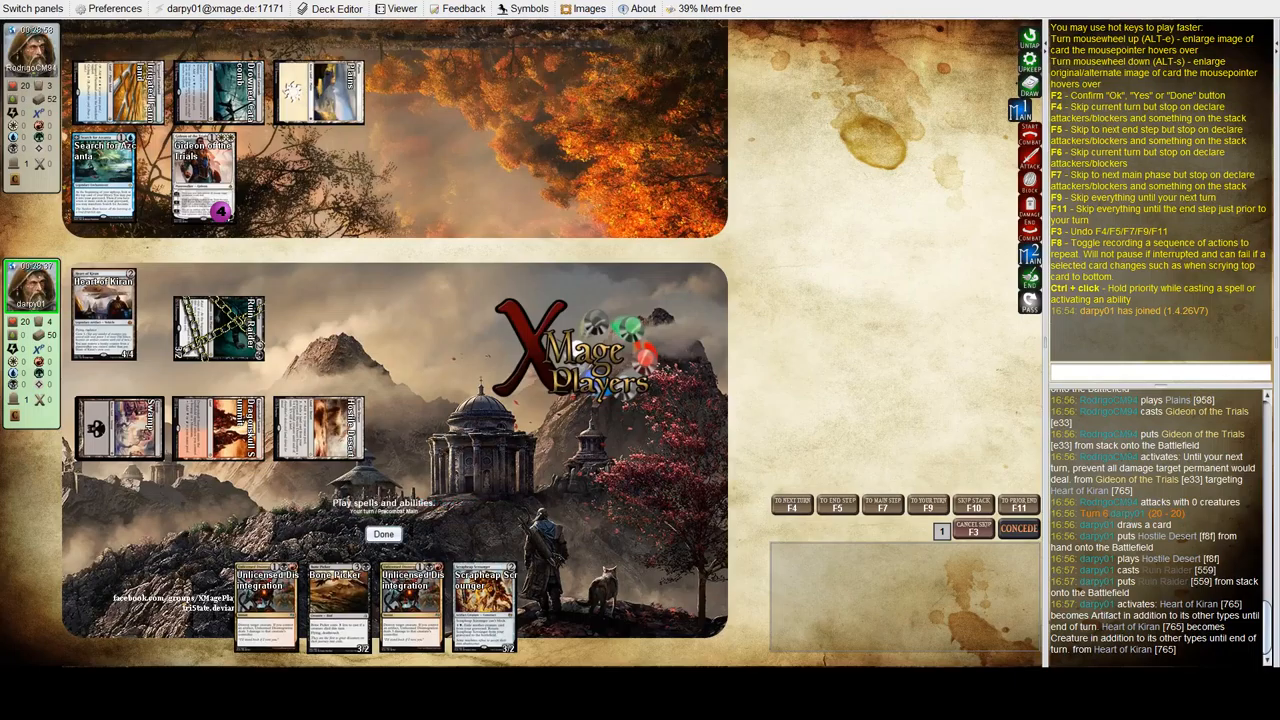
key("F2")
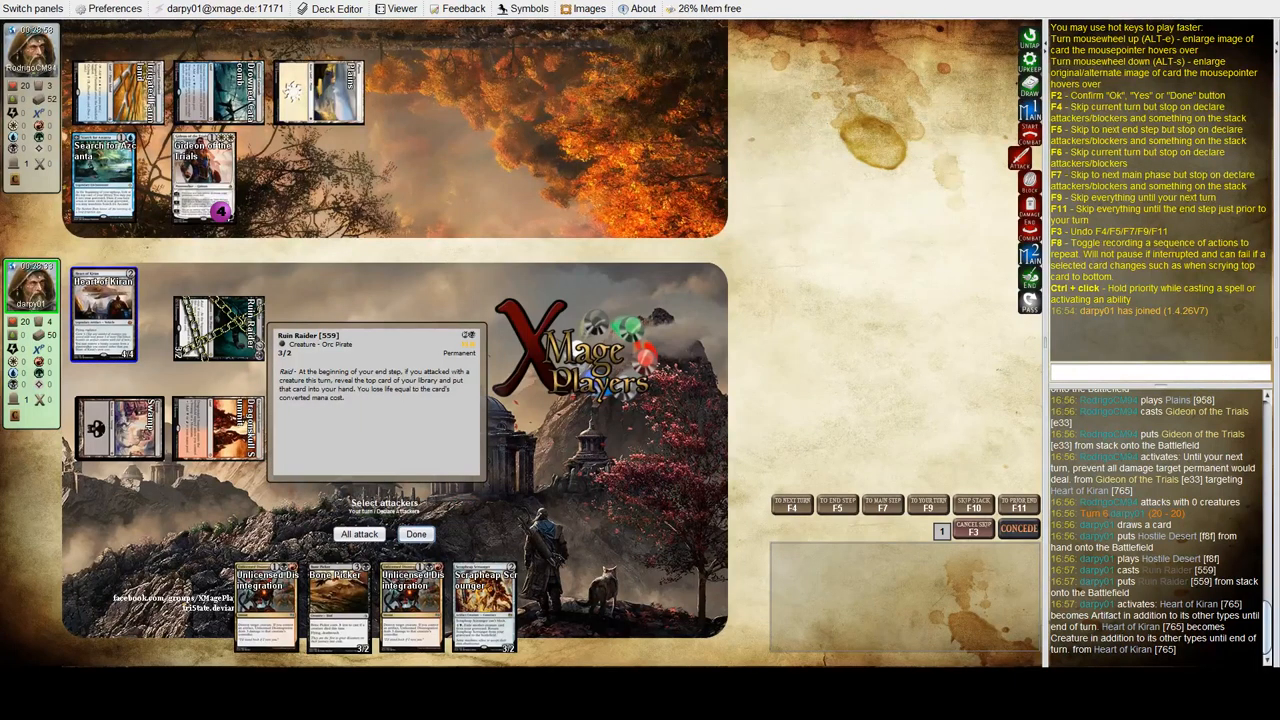
Step: Attack the opponent with Heart of Kiran and dismiss the revealed Walking Ballista
left_click(219, 327)
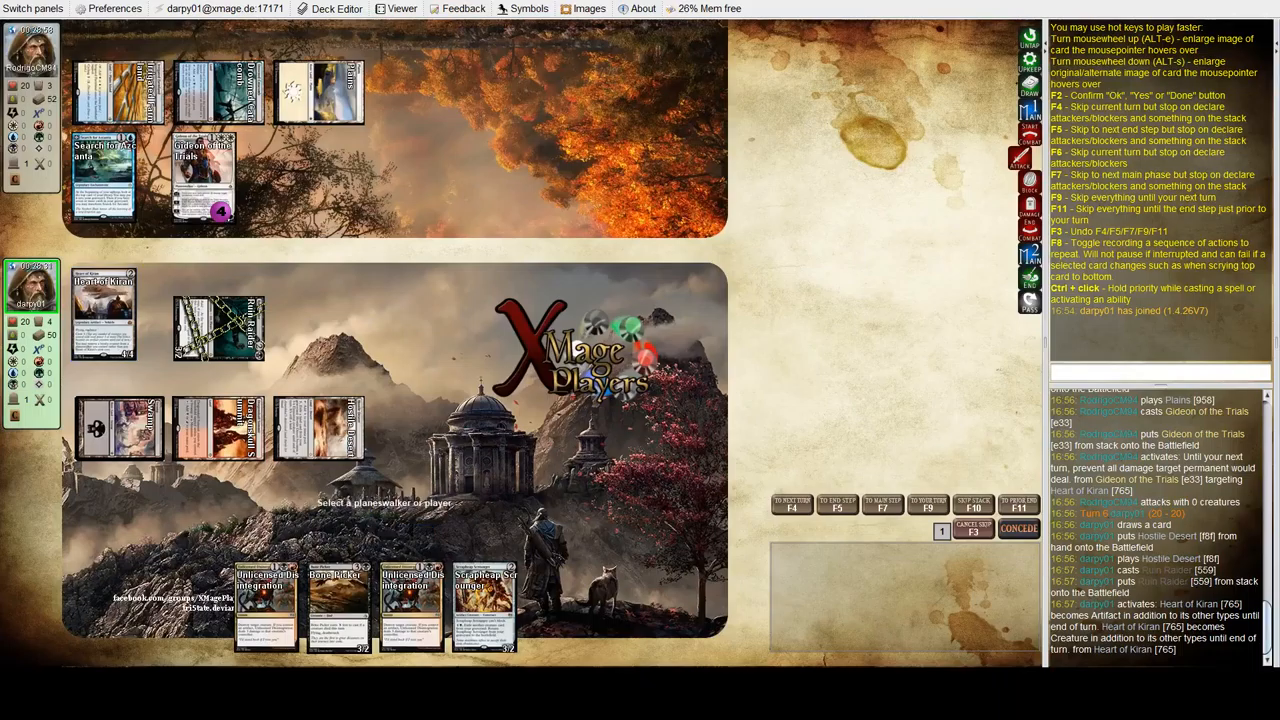
left_click(32, 60)
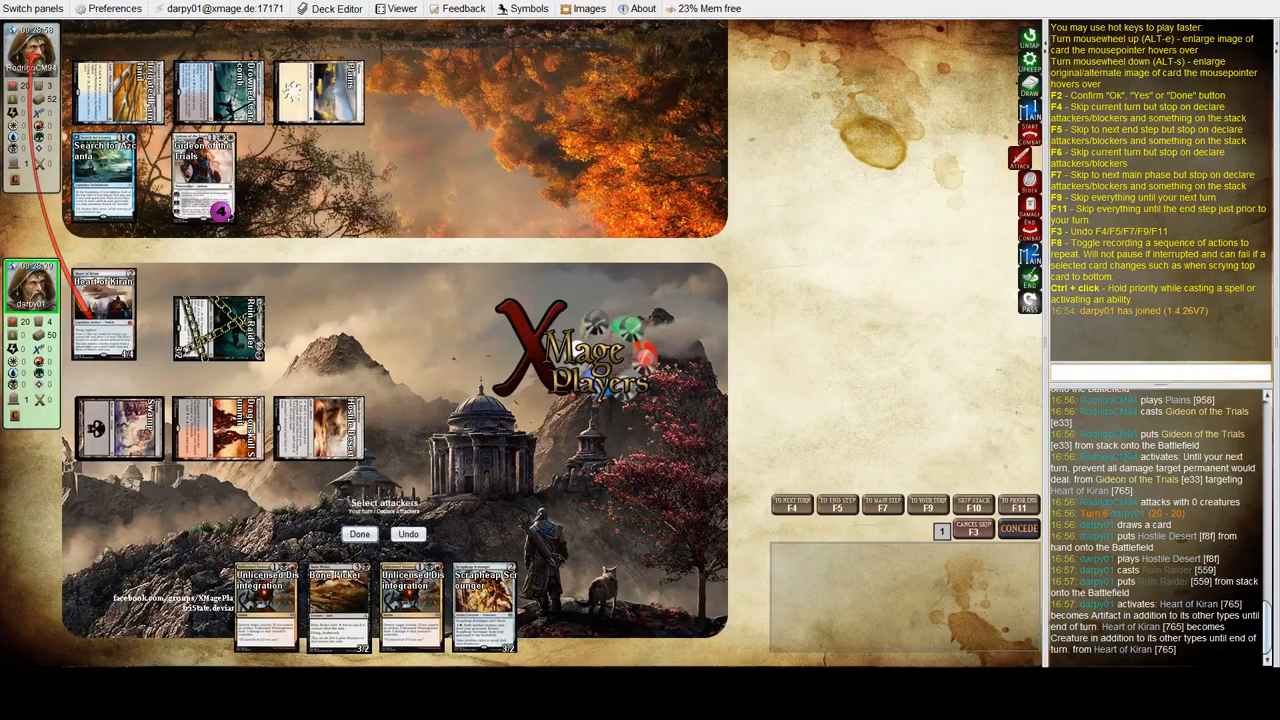
left_click(359, 533)
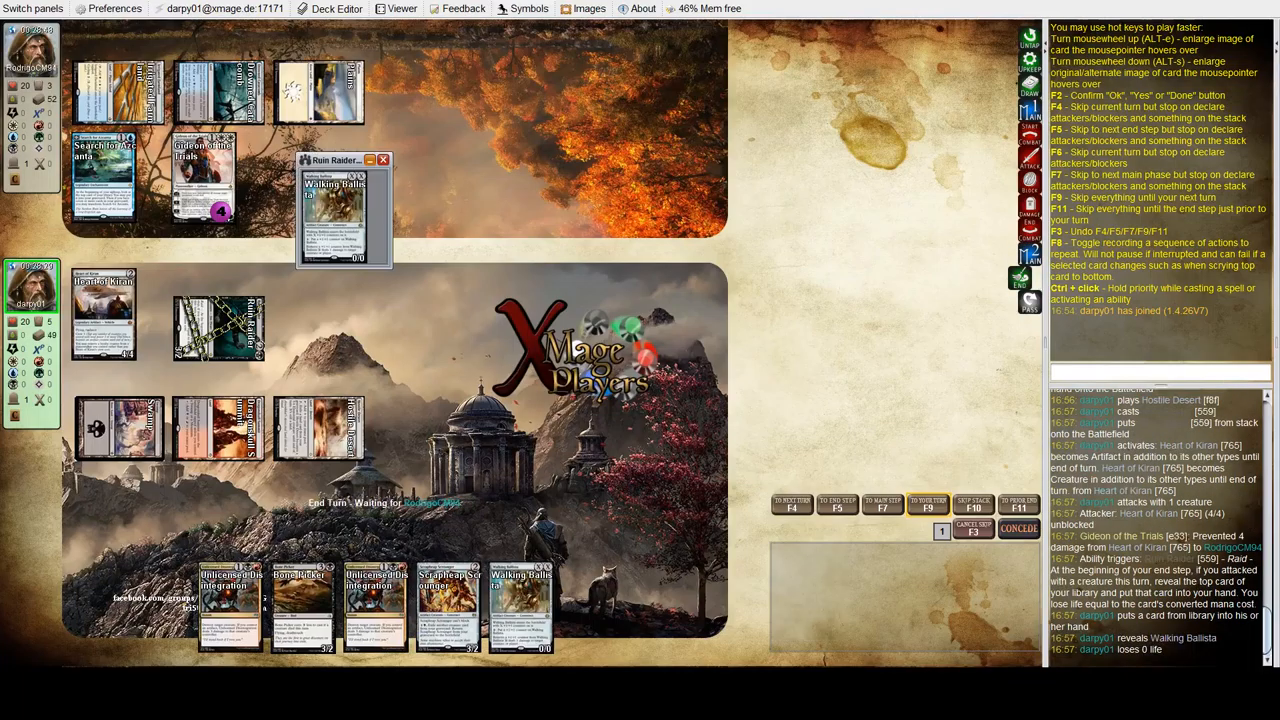
left_click(383, 160)
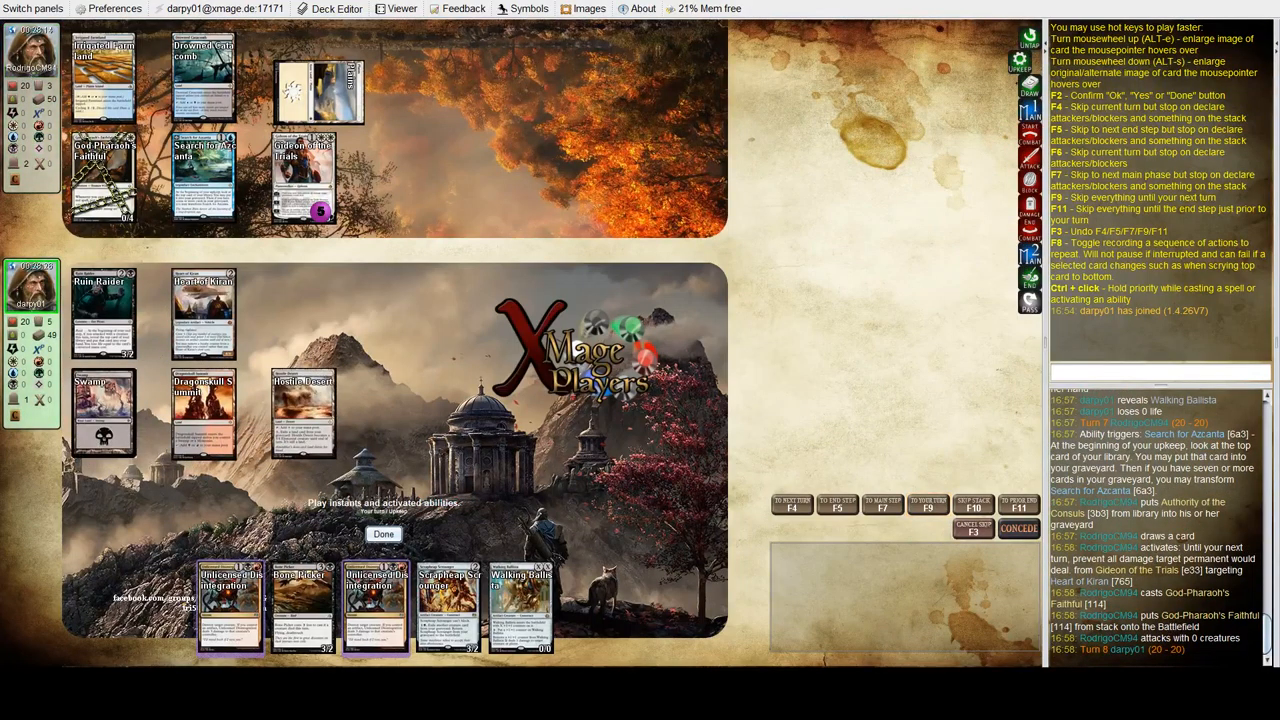
Step: Pass through upkeep and draw, then play a second Swamp
key("F2")
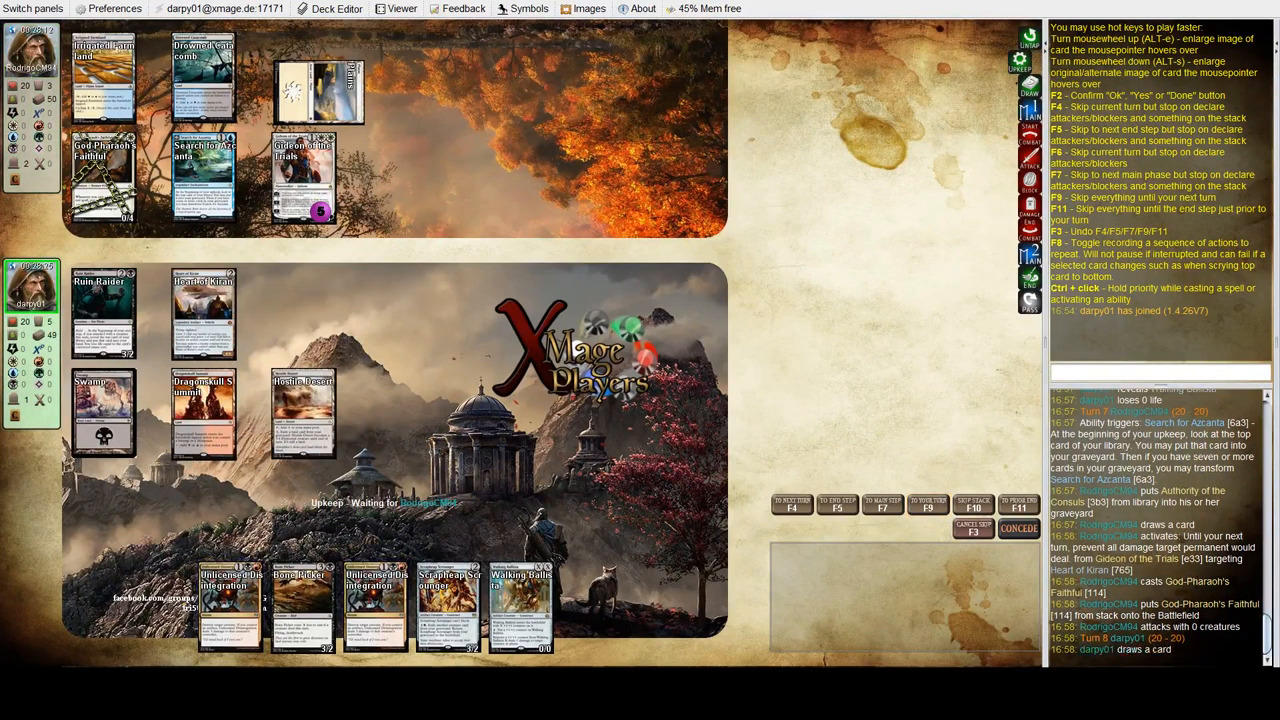
key("F2")
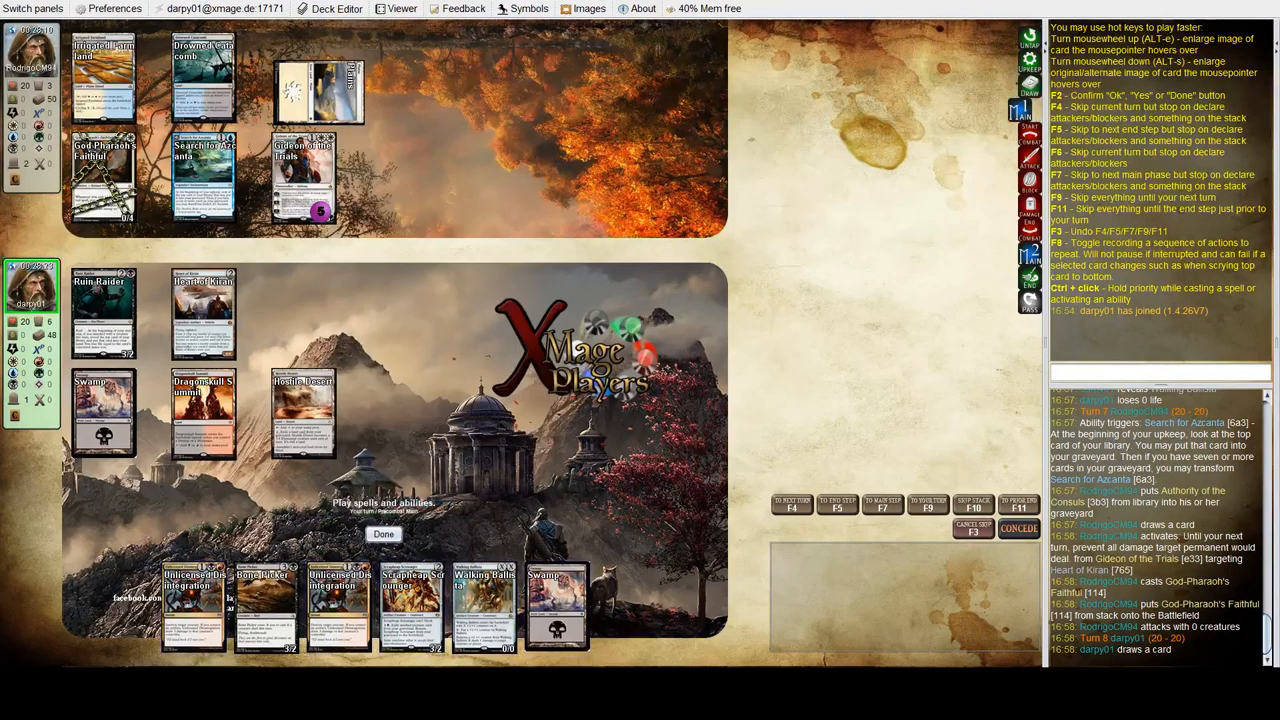
left_click(557, 600)
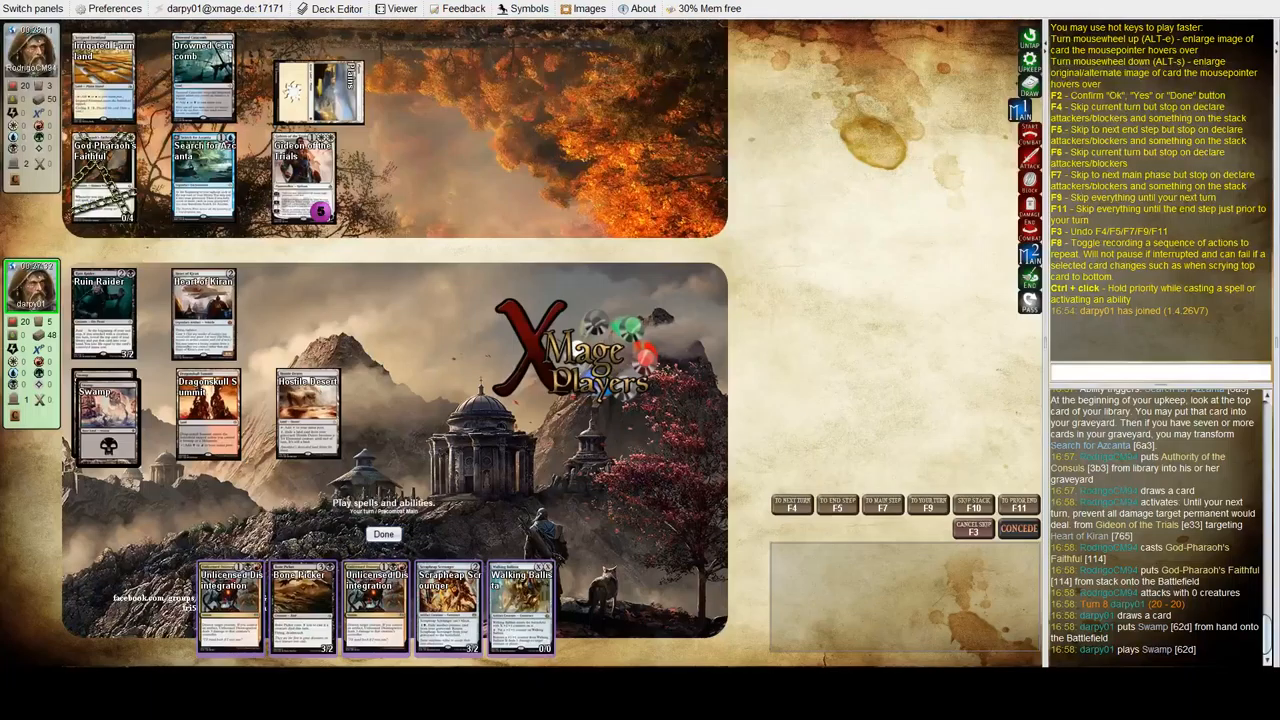
Step: Cast Unlicensed Disintegration on God-Pharaoh's Faithful with three lands and redirect its 3 damage to Gideon
left_click(231, 605)
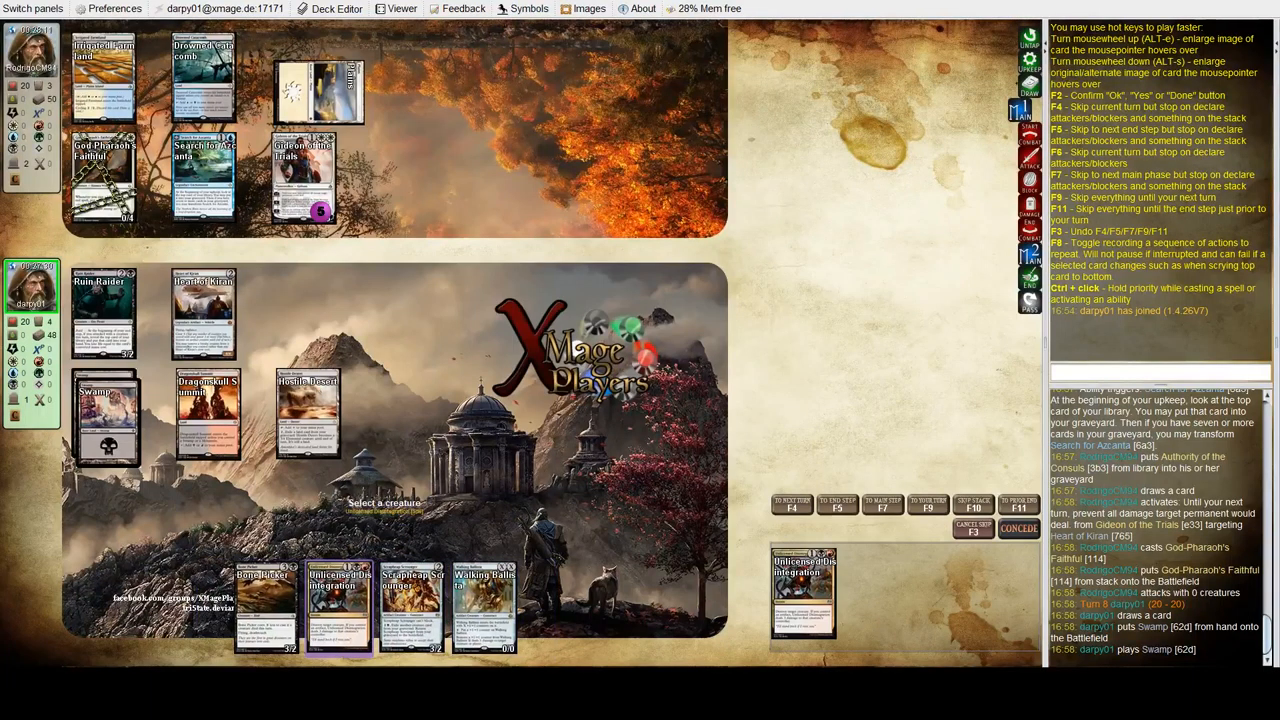
left_click(338, 605)
left_click(105, 415)
left_click(207, 415)
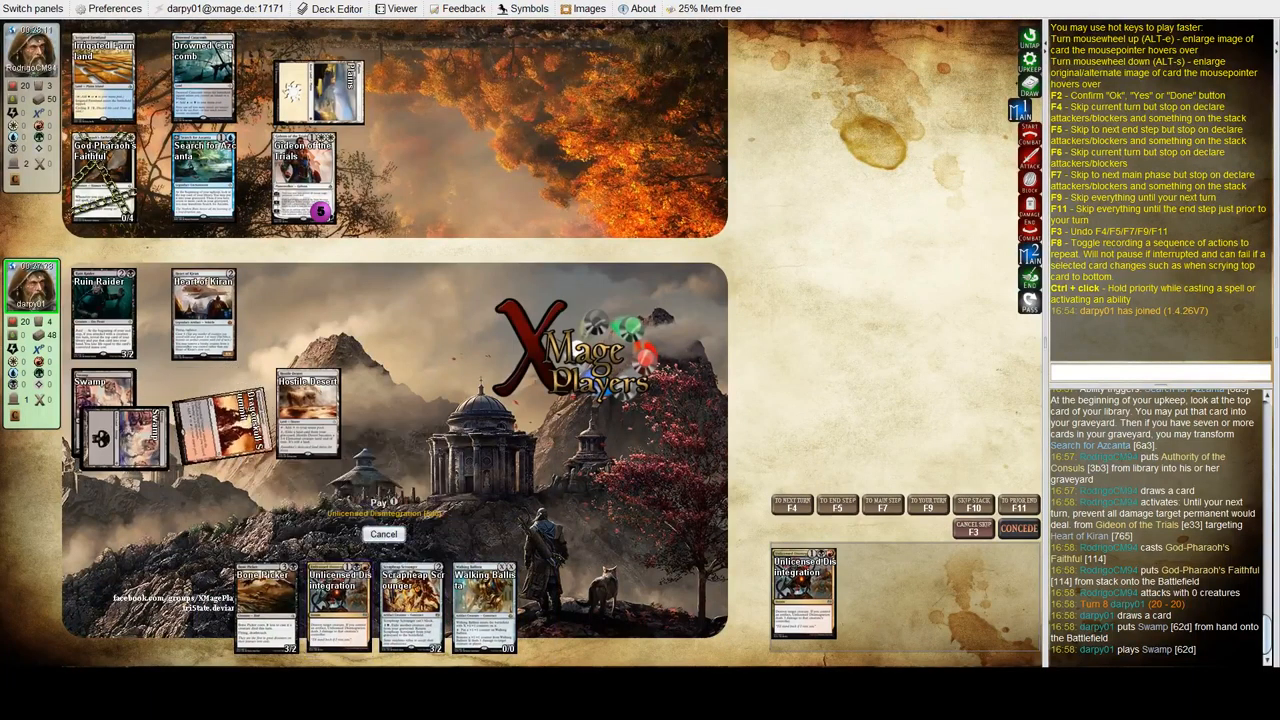
left_click(308, 415)
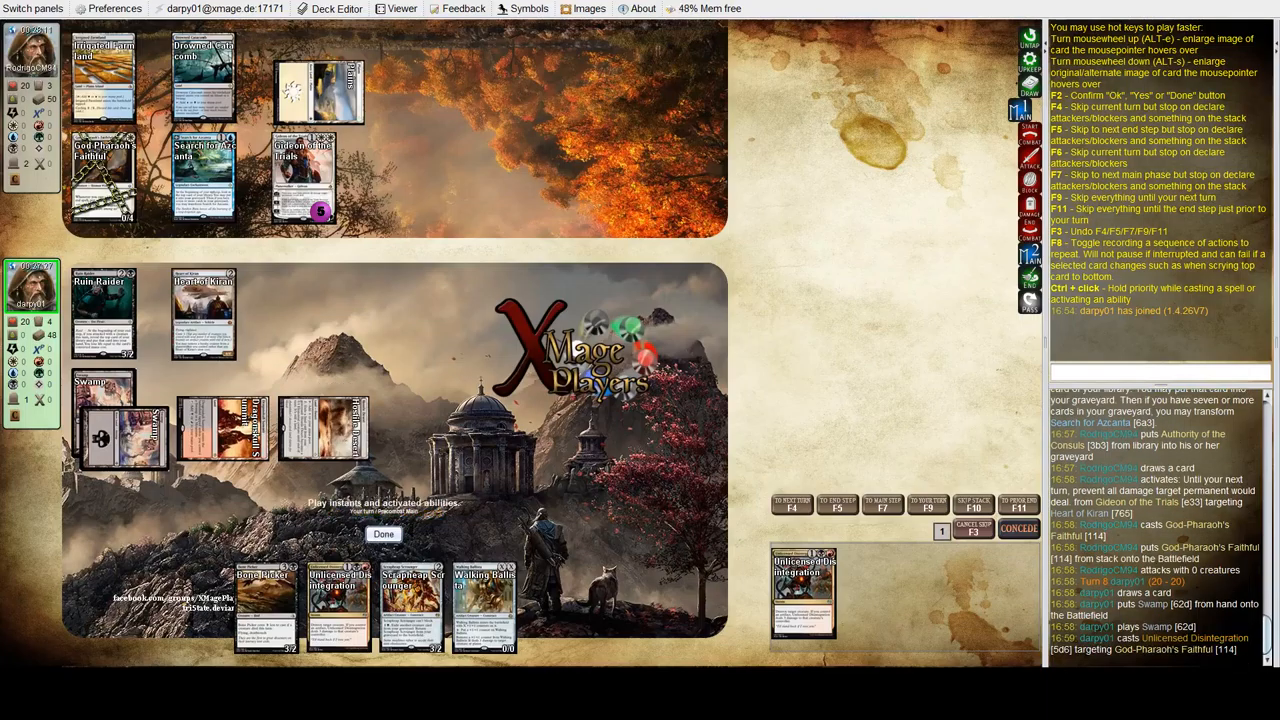
key("F2")
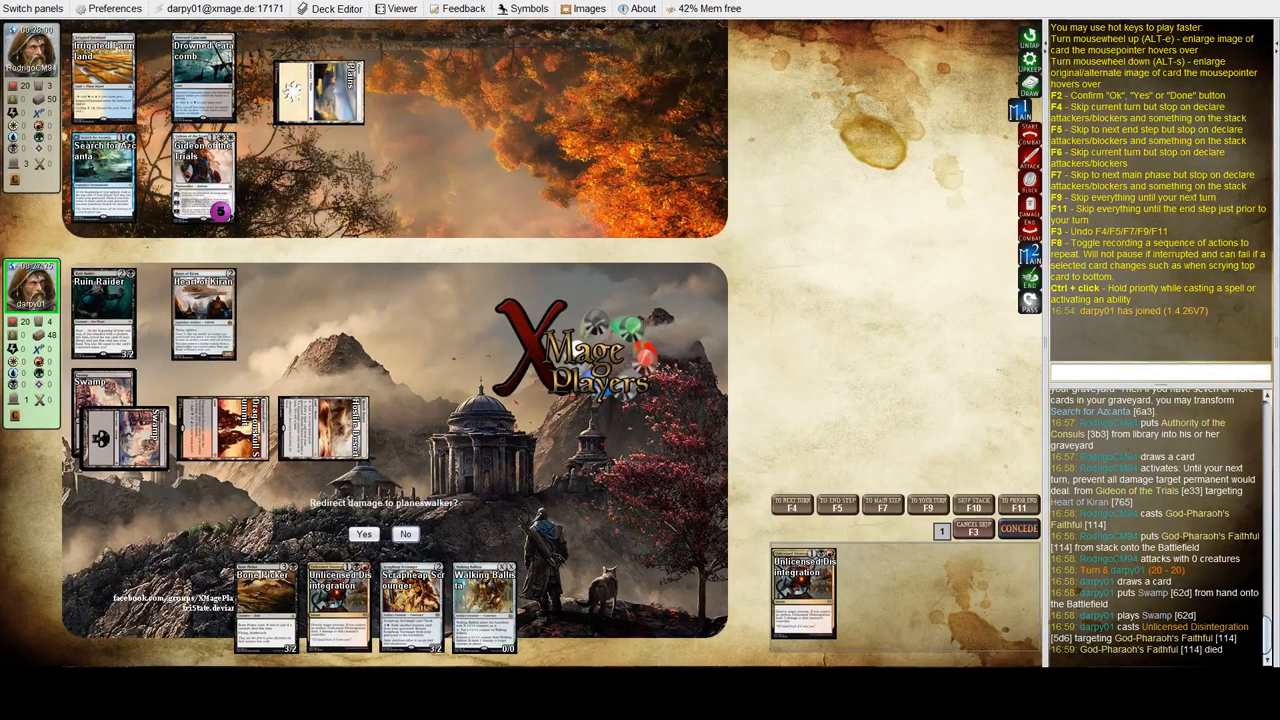
key("F2")
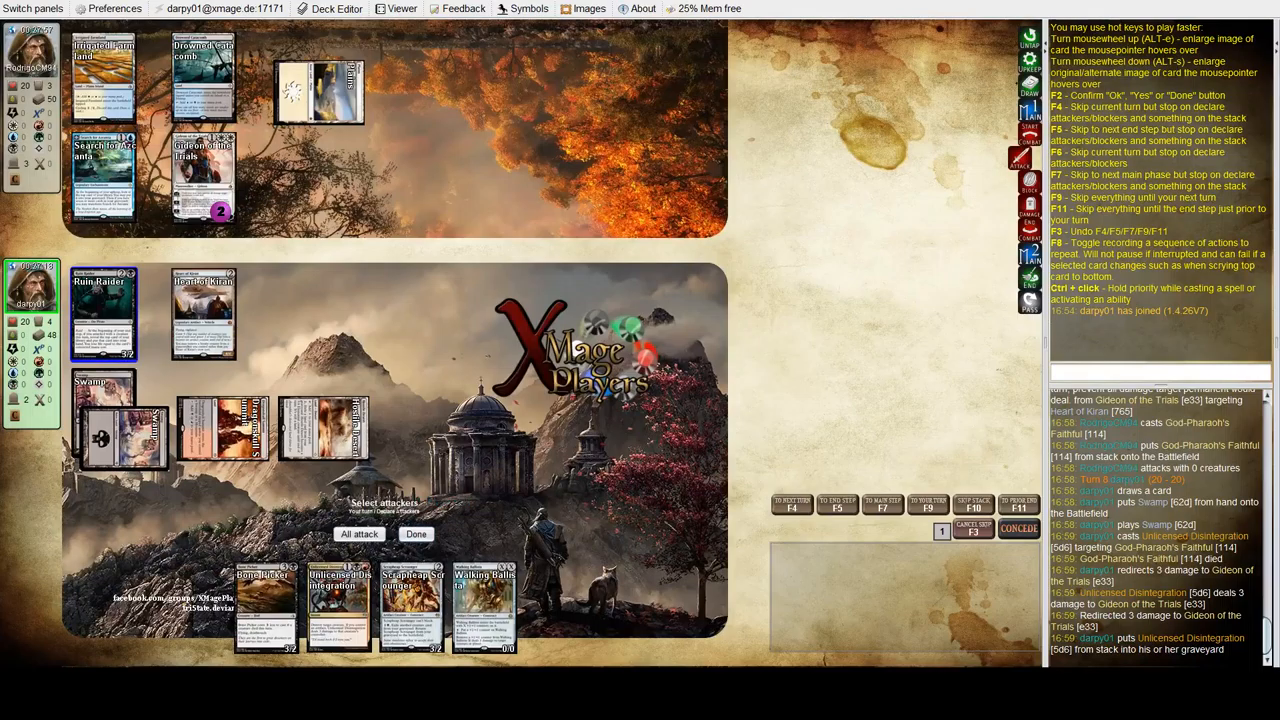
Step: Attack Gideon of the Trials with Ruin Raider and let the opponent's Fatal Push resolve
left_click(104, 312)
left_click(204, 170)
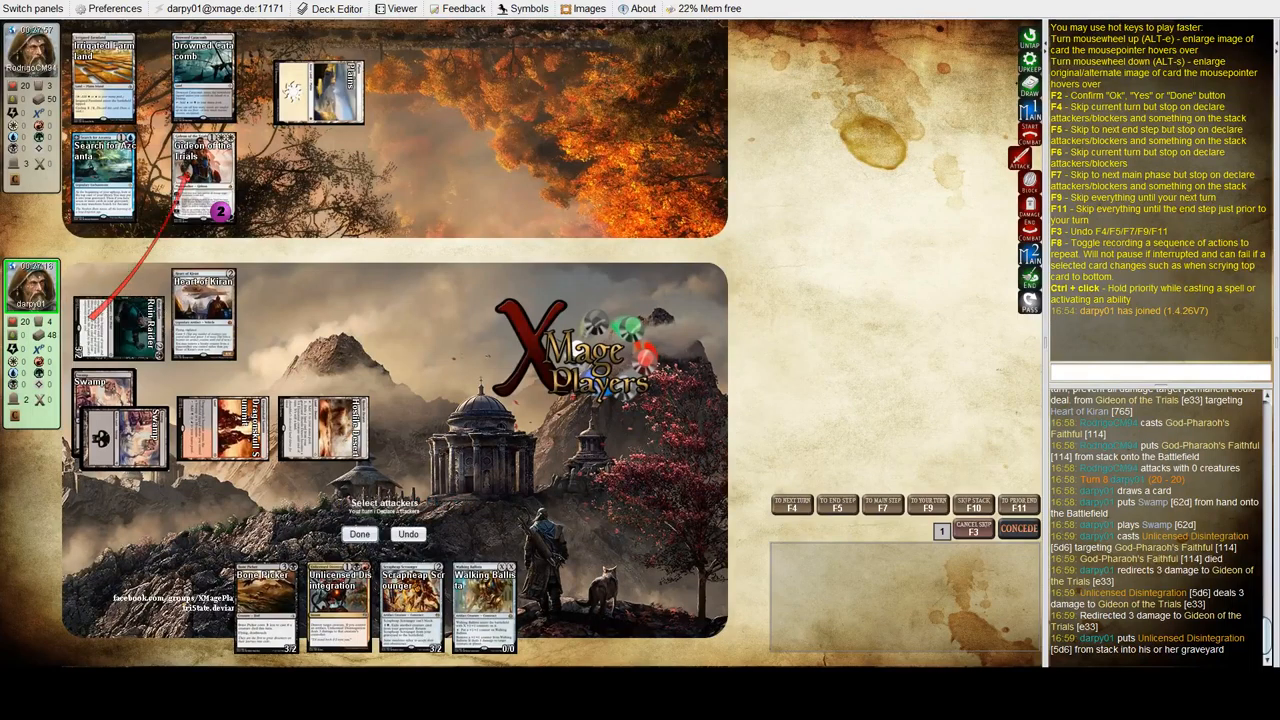
left_click(359, 533)
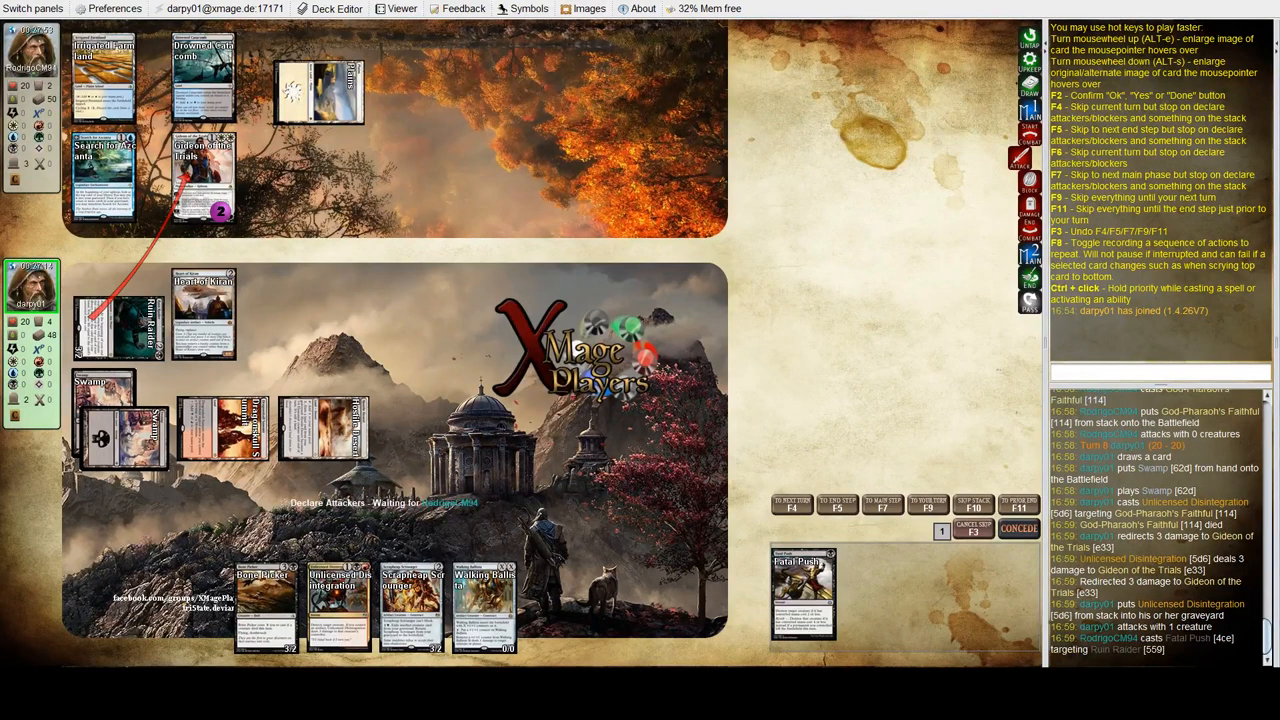
key("F2")
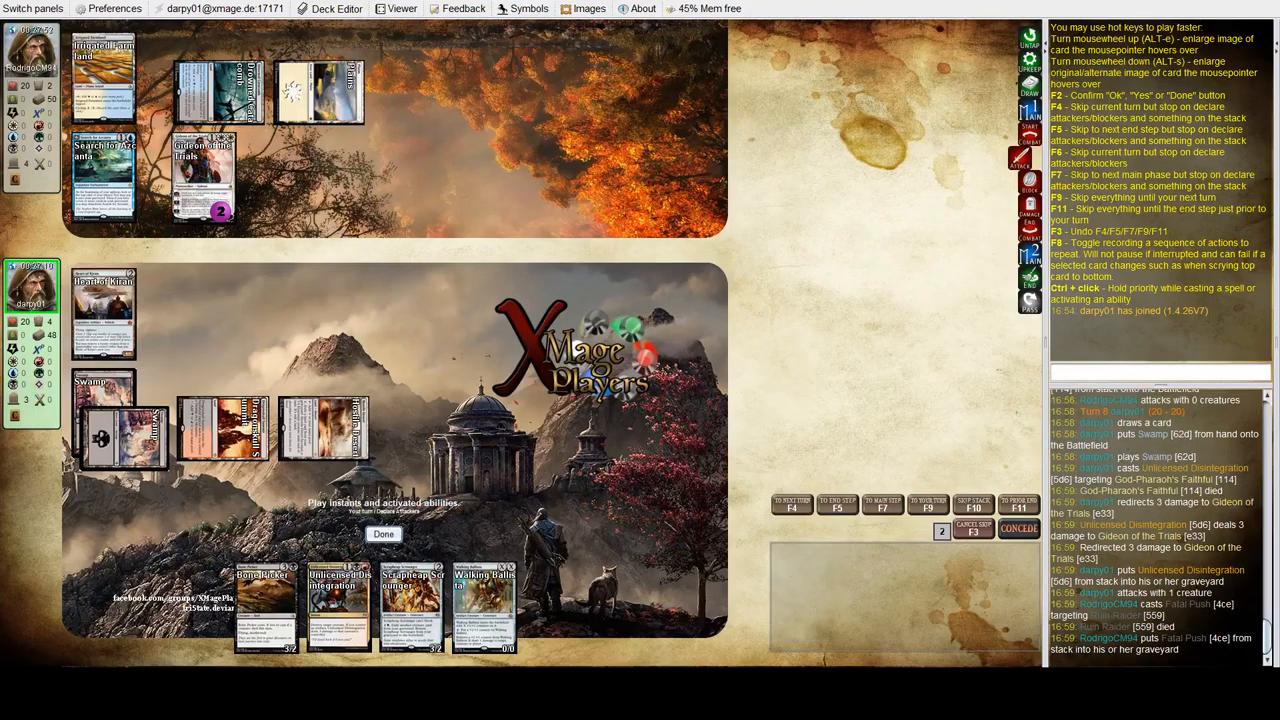
key("F2")
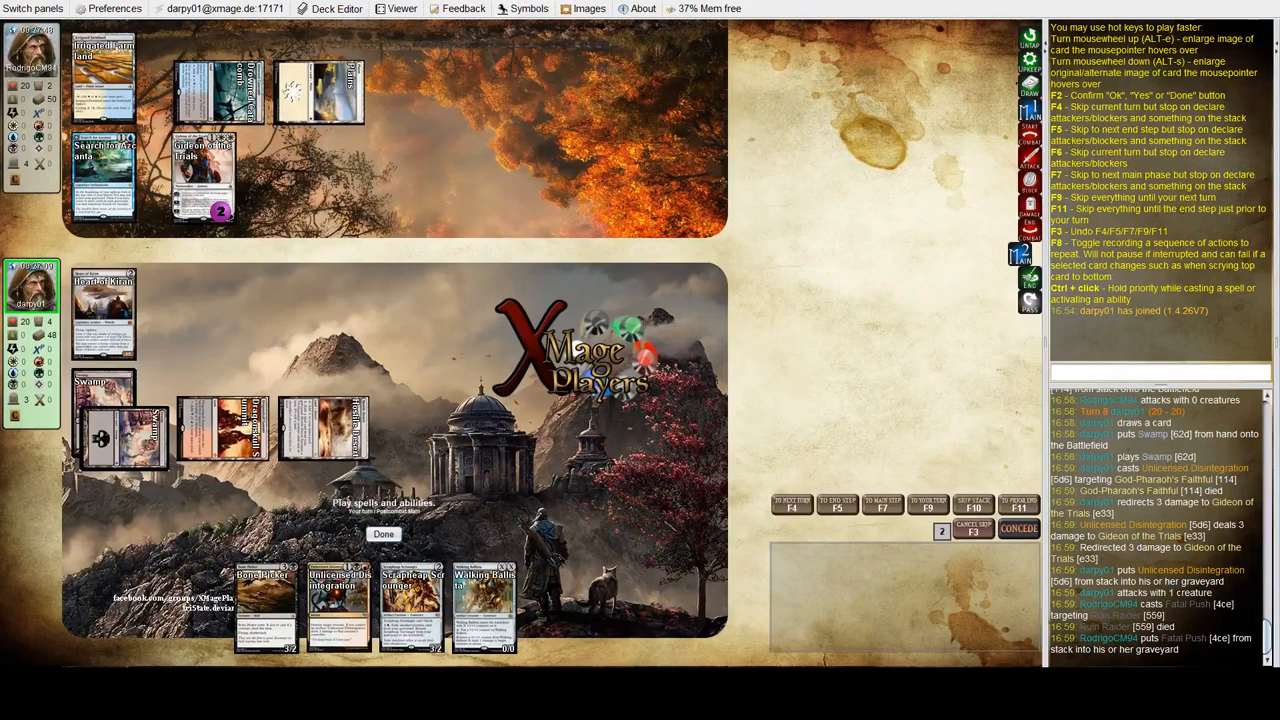
Step: Cast Bone Picker and end the turn
left_click(265, 607)
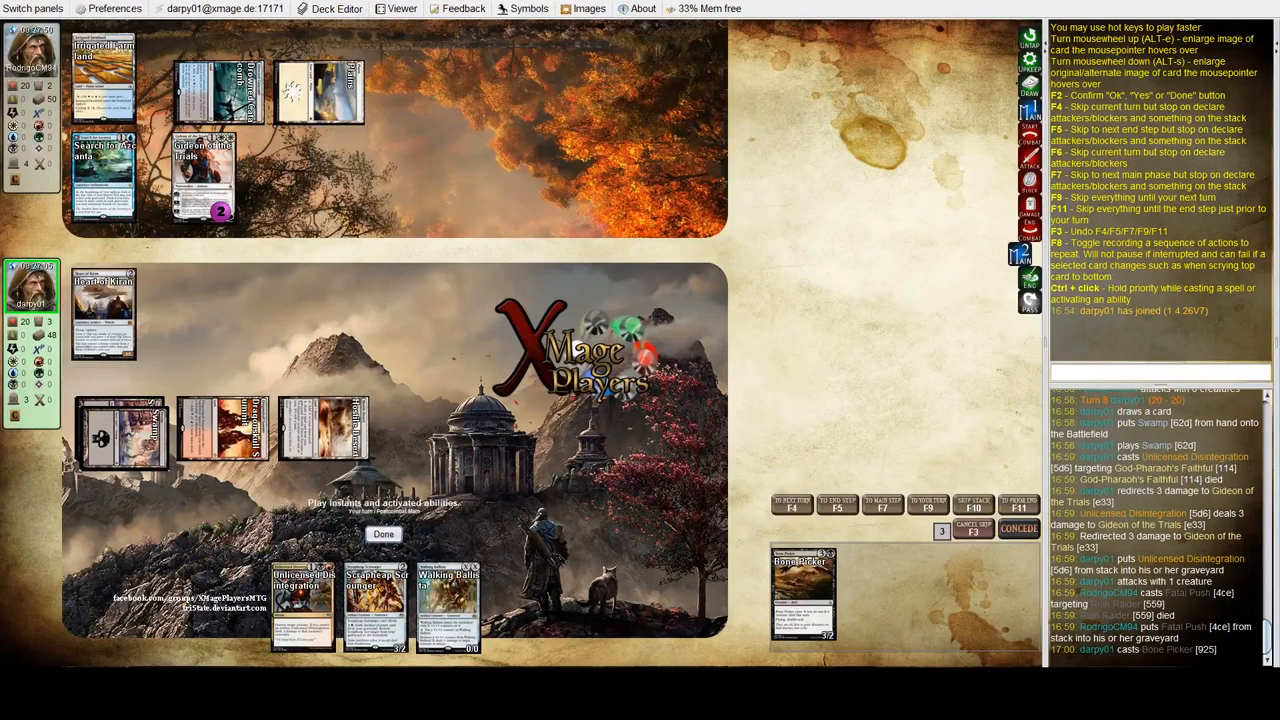
key("F2")
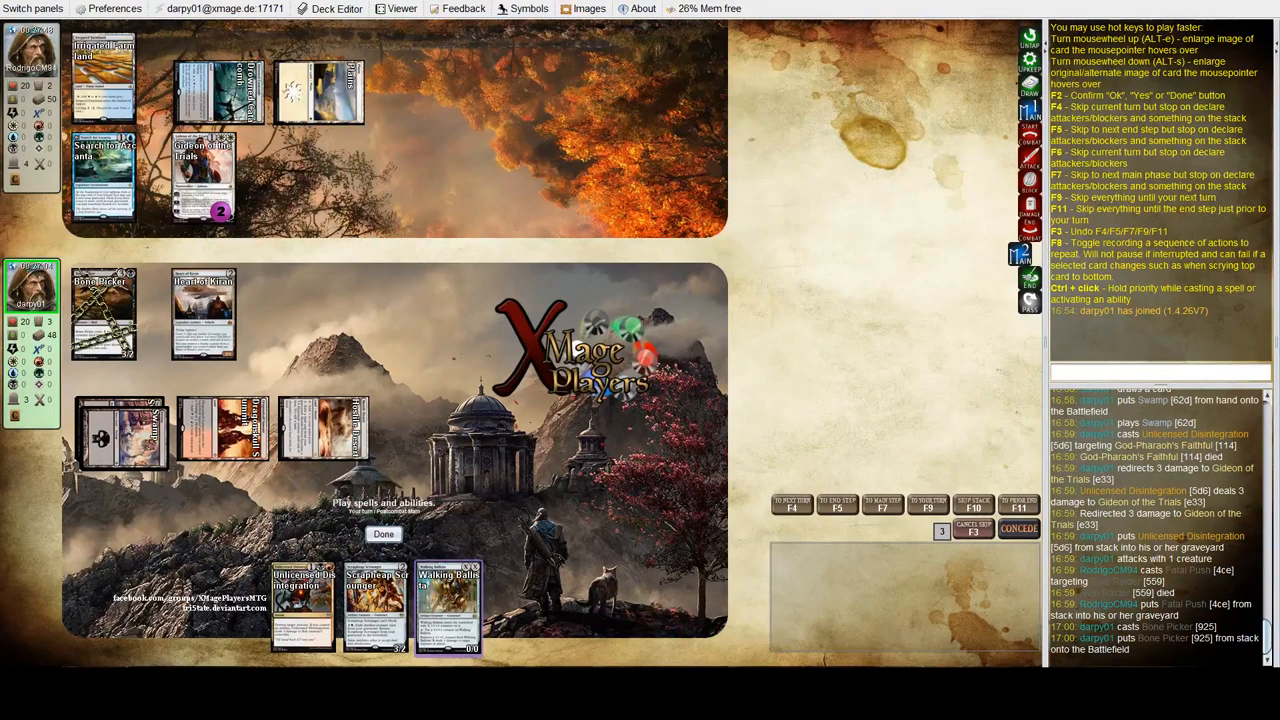
key("F2")
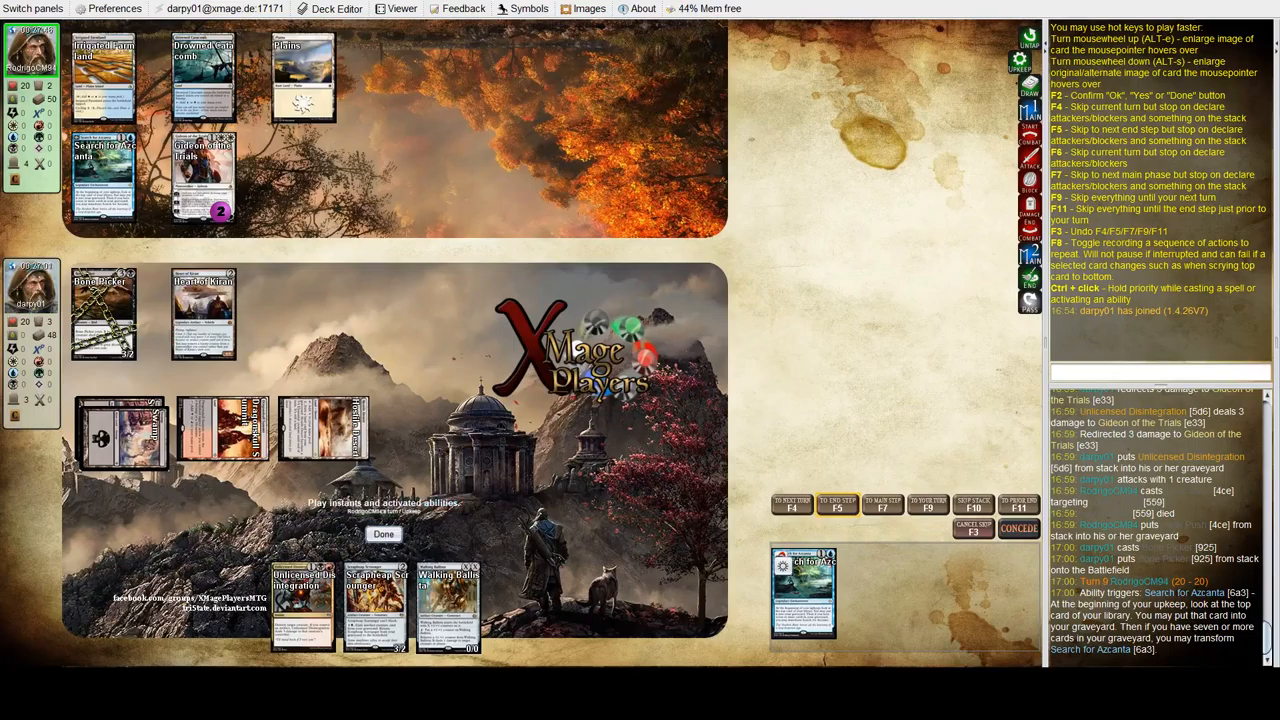
Step: Pass through the opponent's turn 9 without blocking Gideon's attack, dropping to 16 life
key("F2")
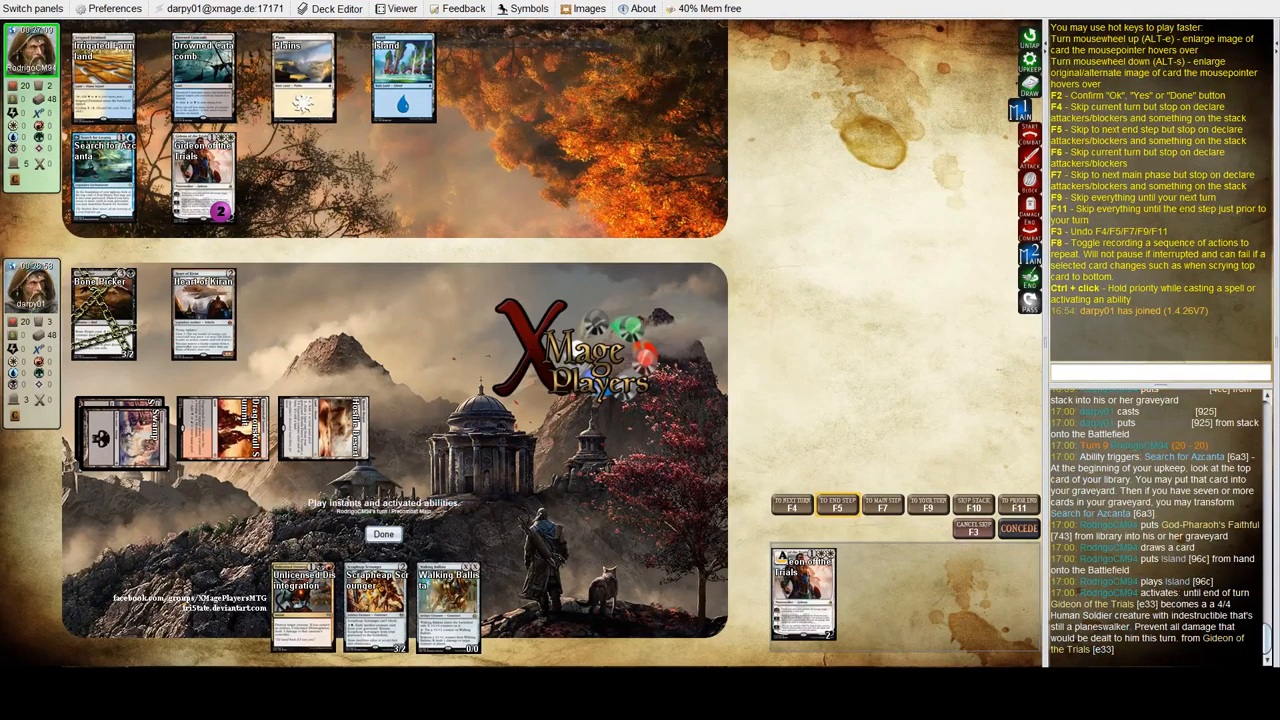
left_click(384, 534)
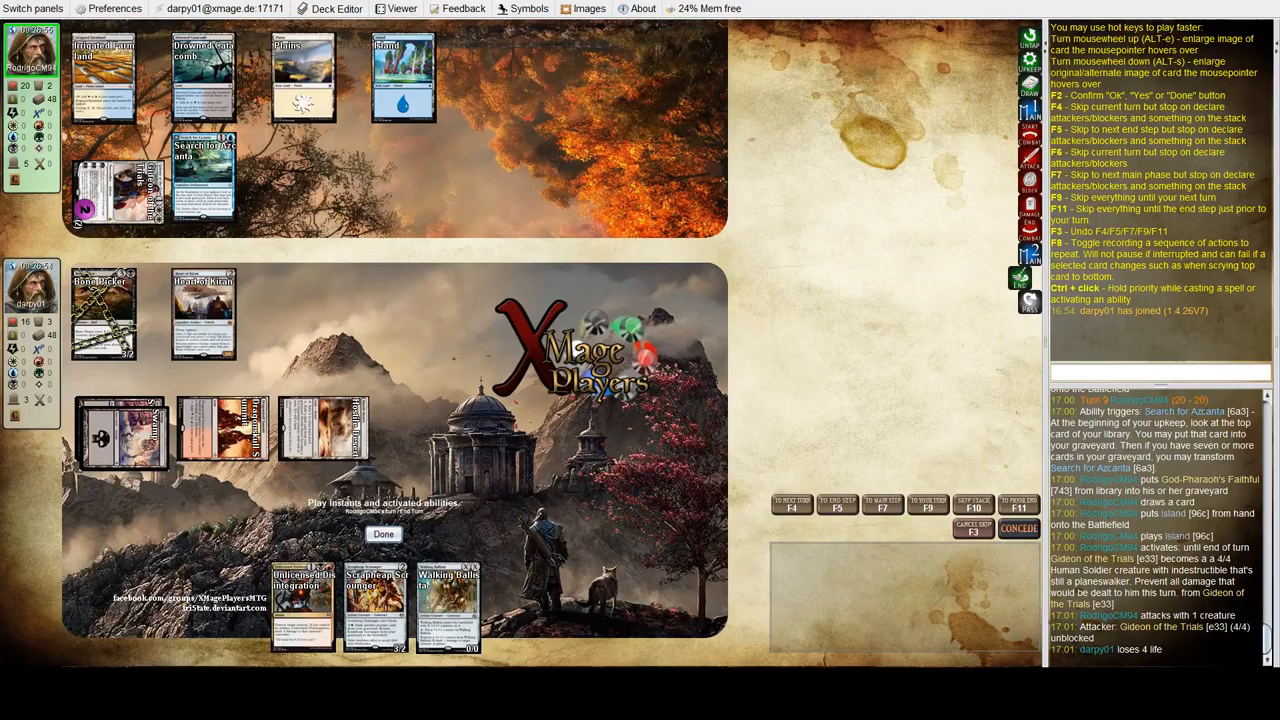
key("F2")
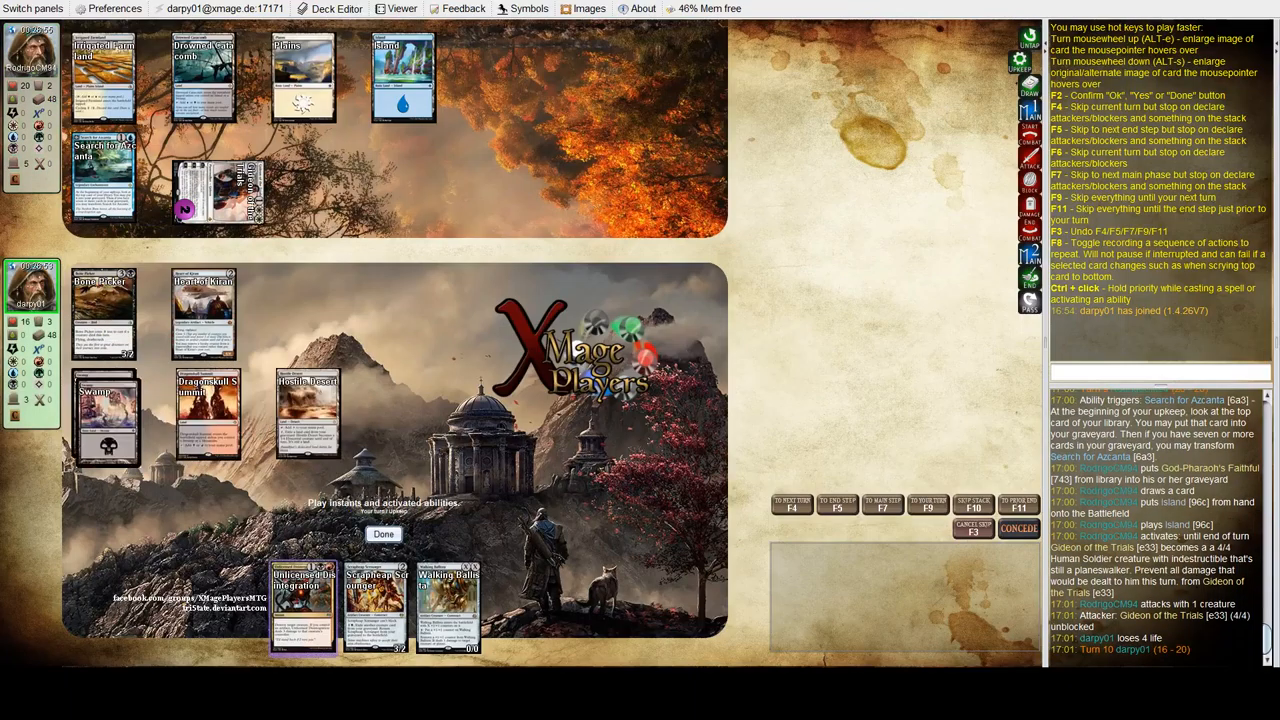
Step: Play a Mountain and cast Scrapheap Scrounger, tapping Swamps for mana
key("F2")
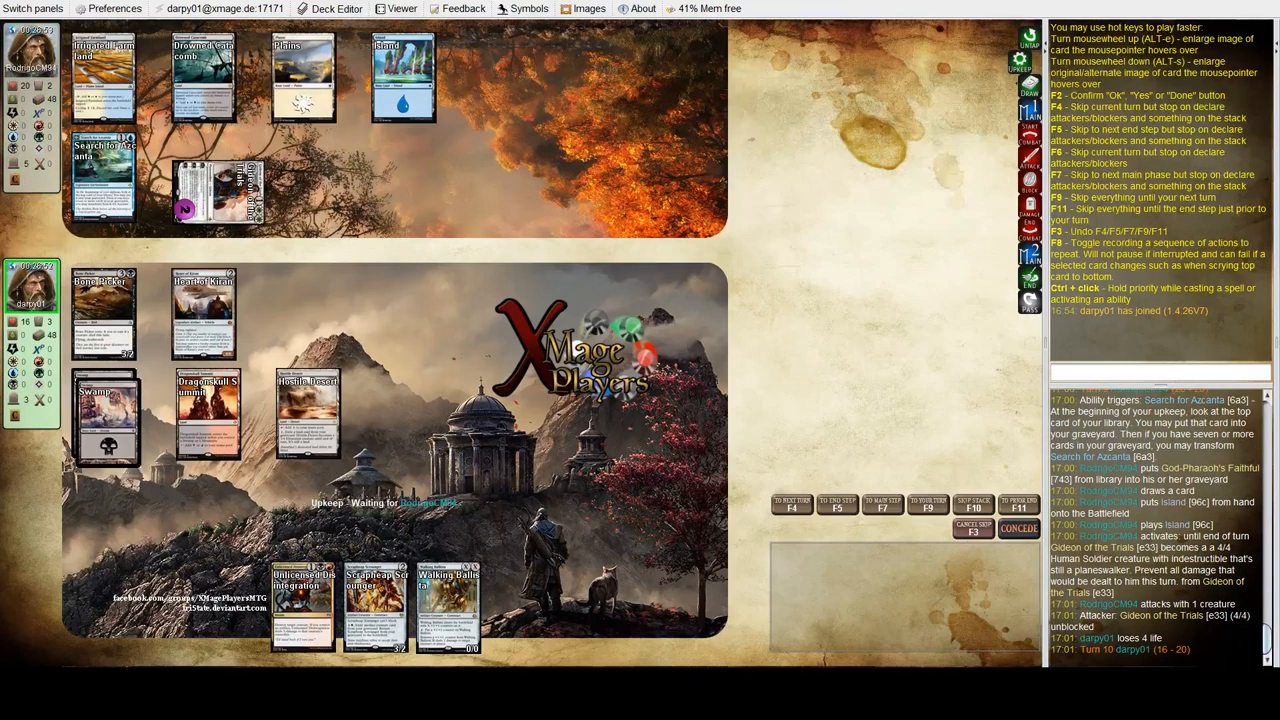
key("F2")
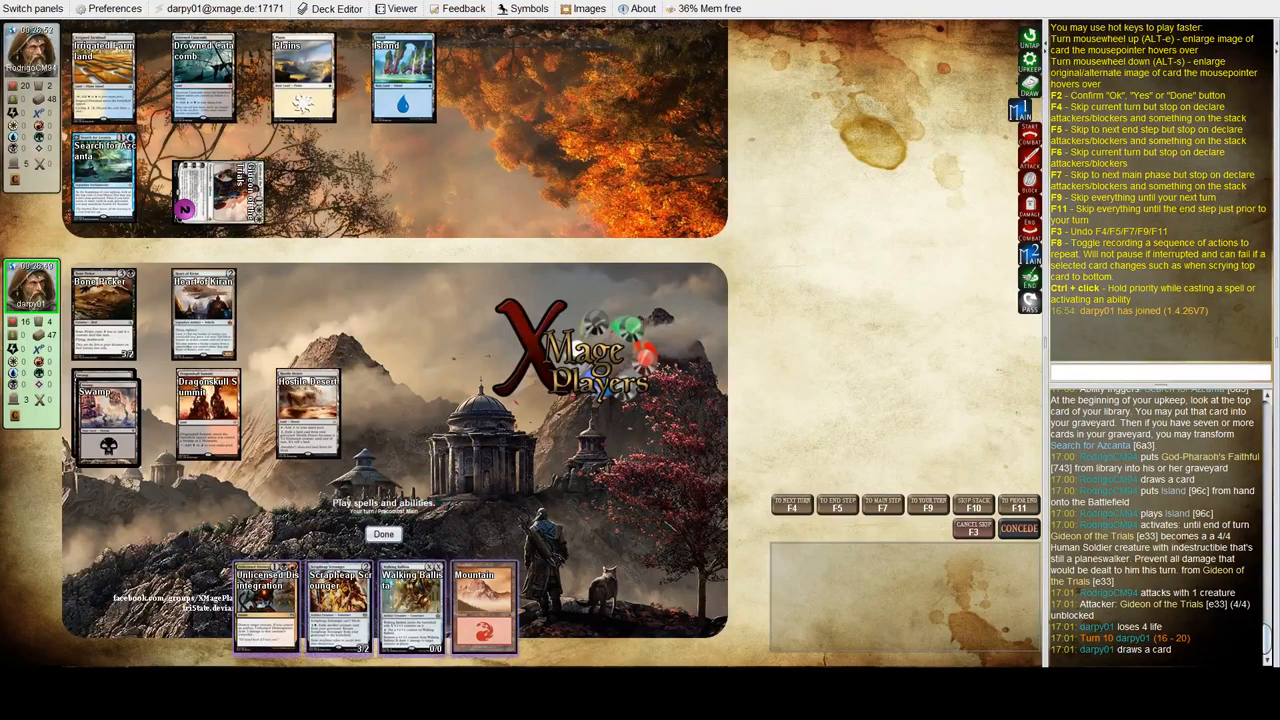
left_click(480, 608)
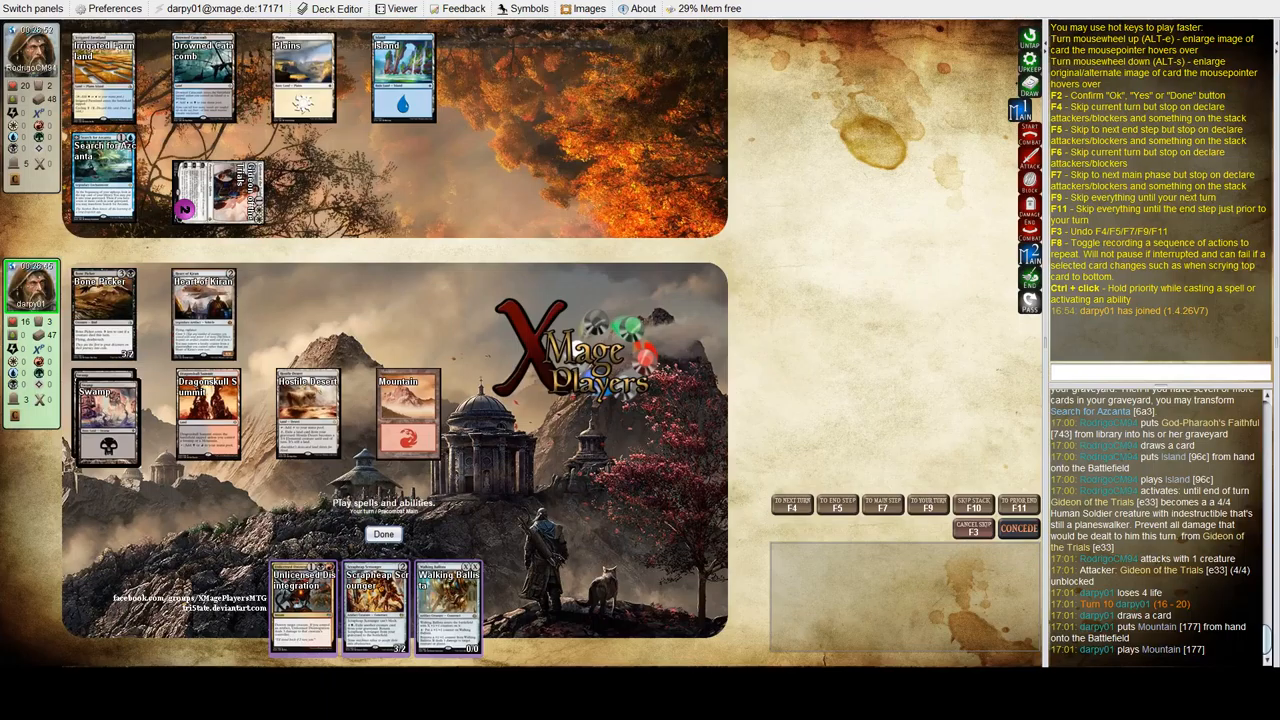
left_click(375, 608)
left_click(104, 420)
left_click(300, 470)
left_click(104, 400)
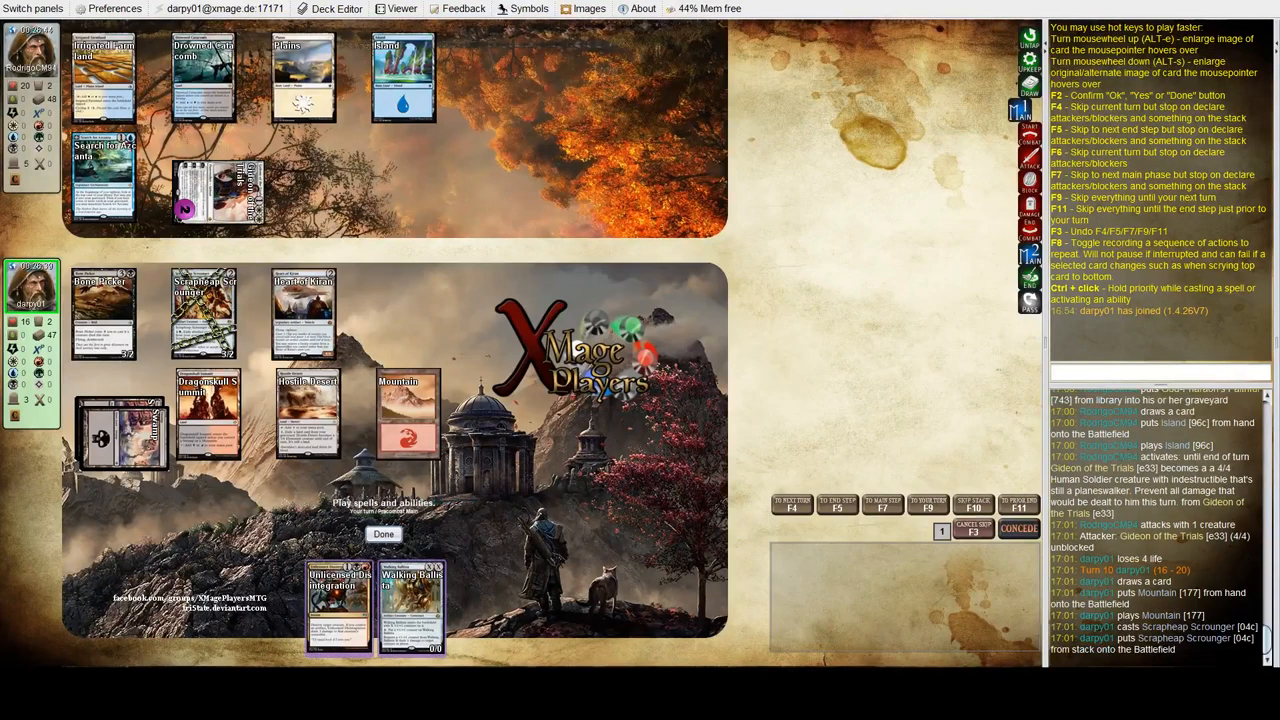
Step: Crew Heart of Kiran with Scrapheap Scrounger (Crew 3) and move into combat
left_click(303, 312)
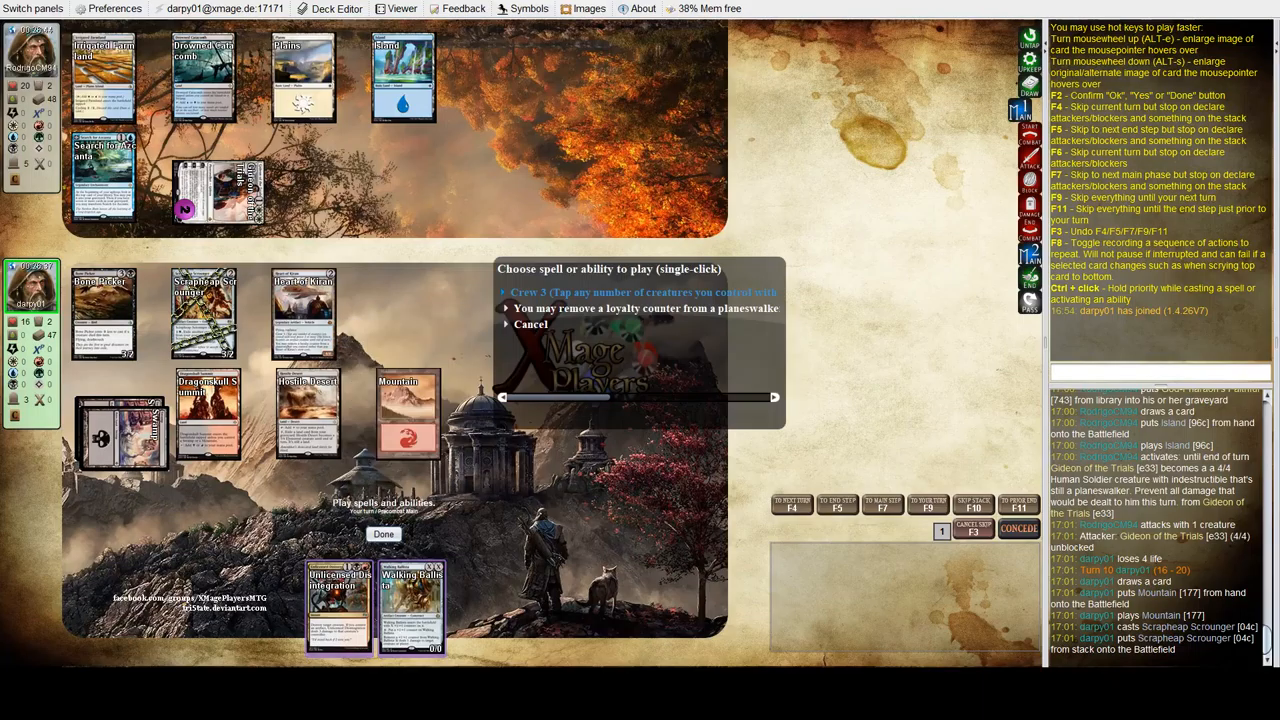
left_click(600, 292)
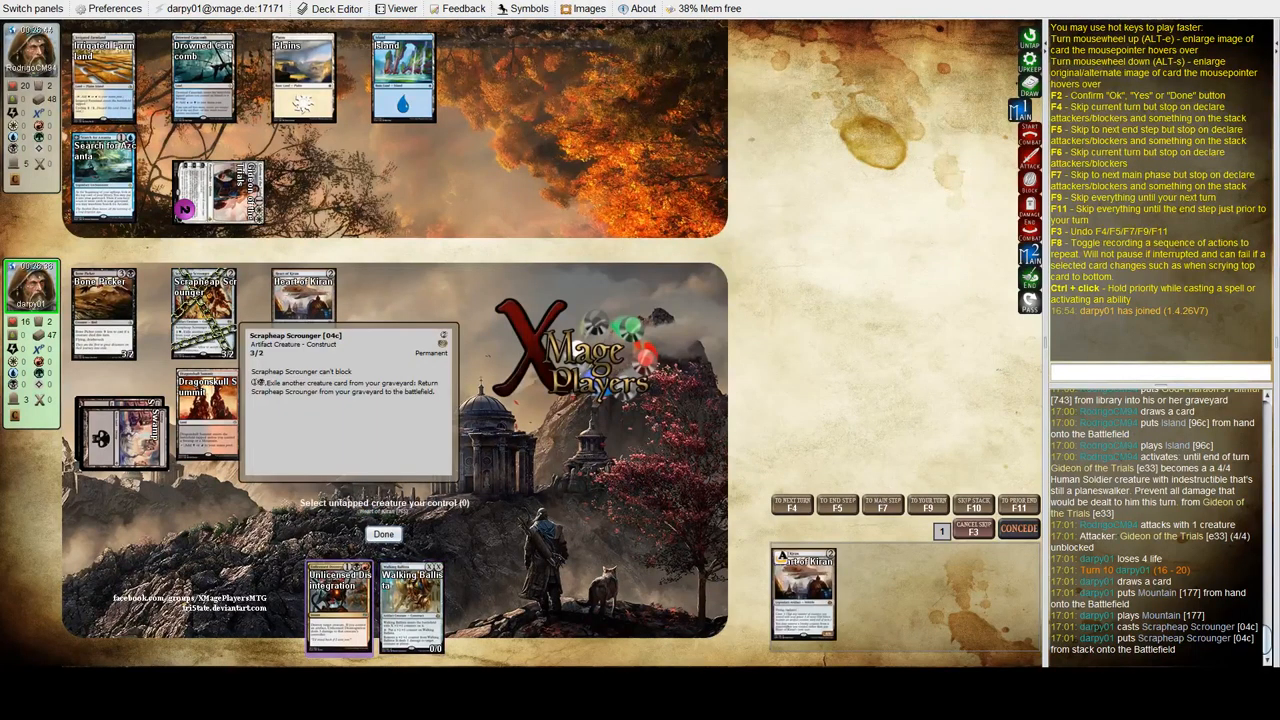
left_click(204, 315)
left_click(383, 534)
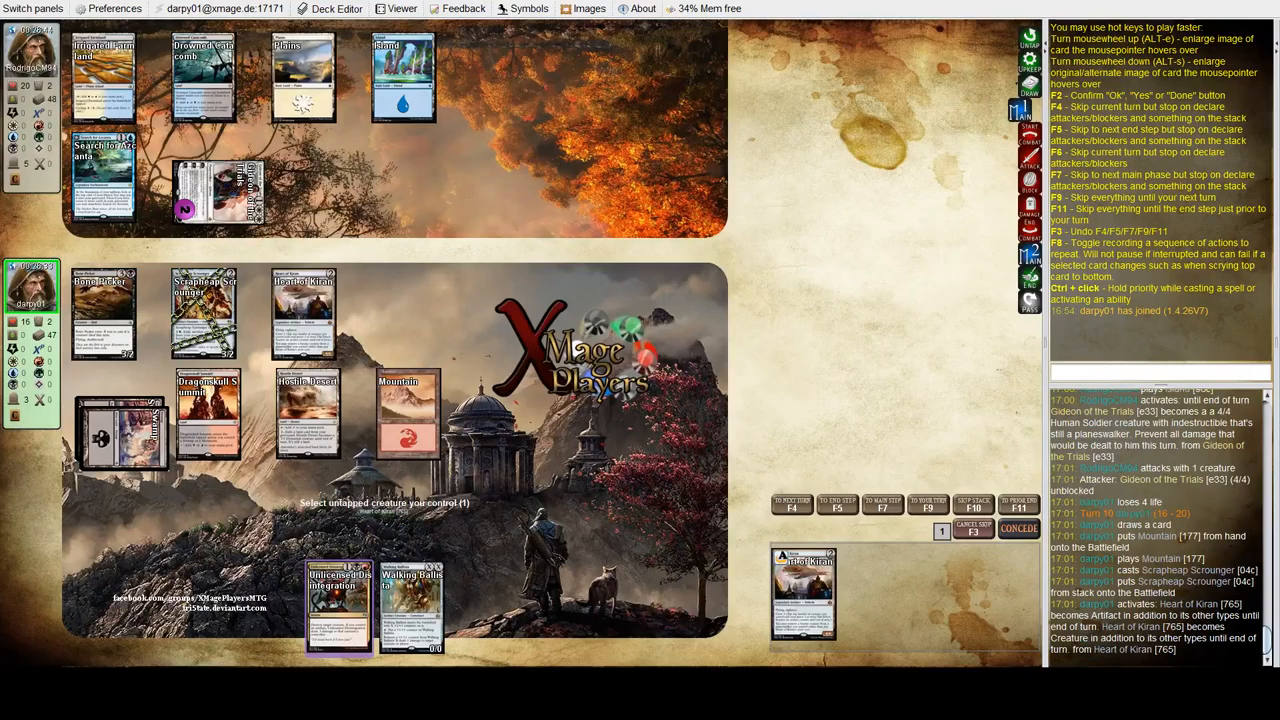
key("F2")
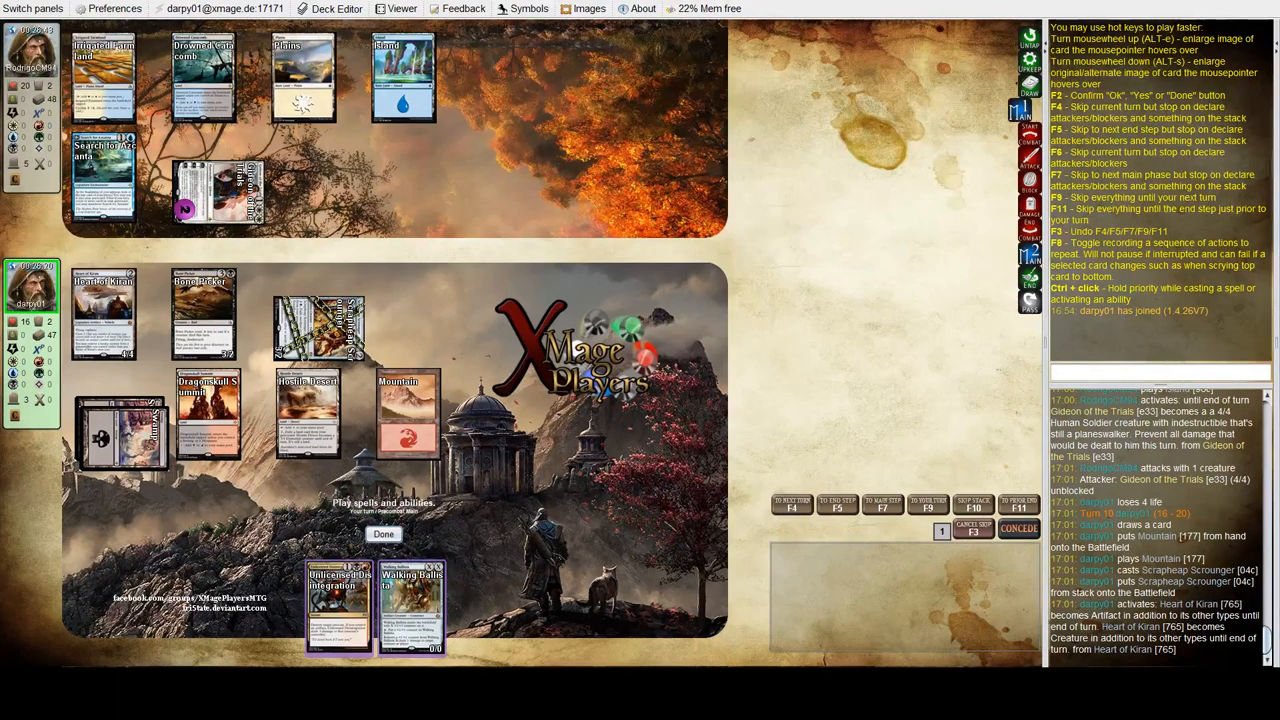
key("F2")
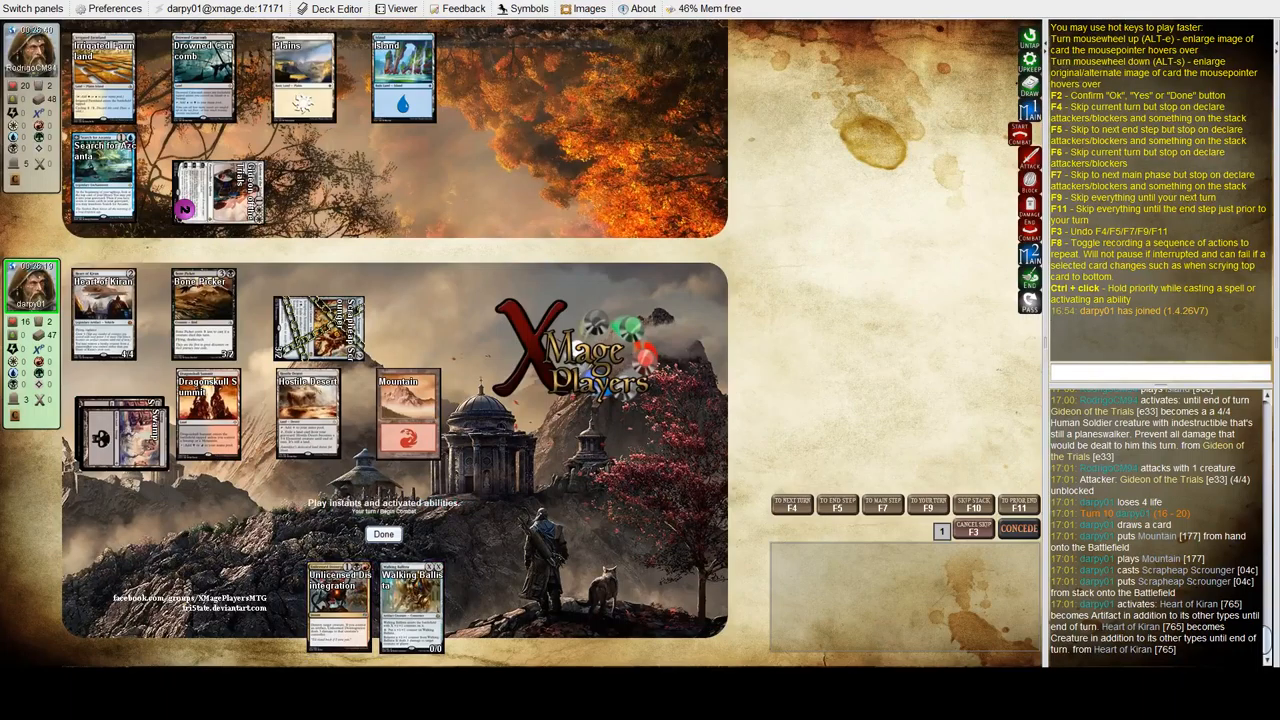
key("F2")
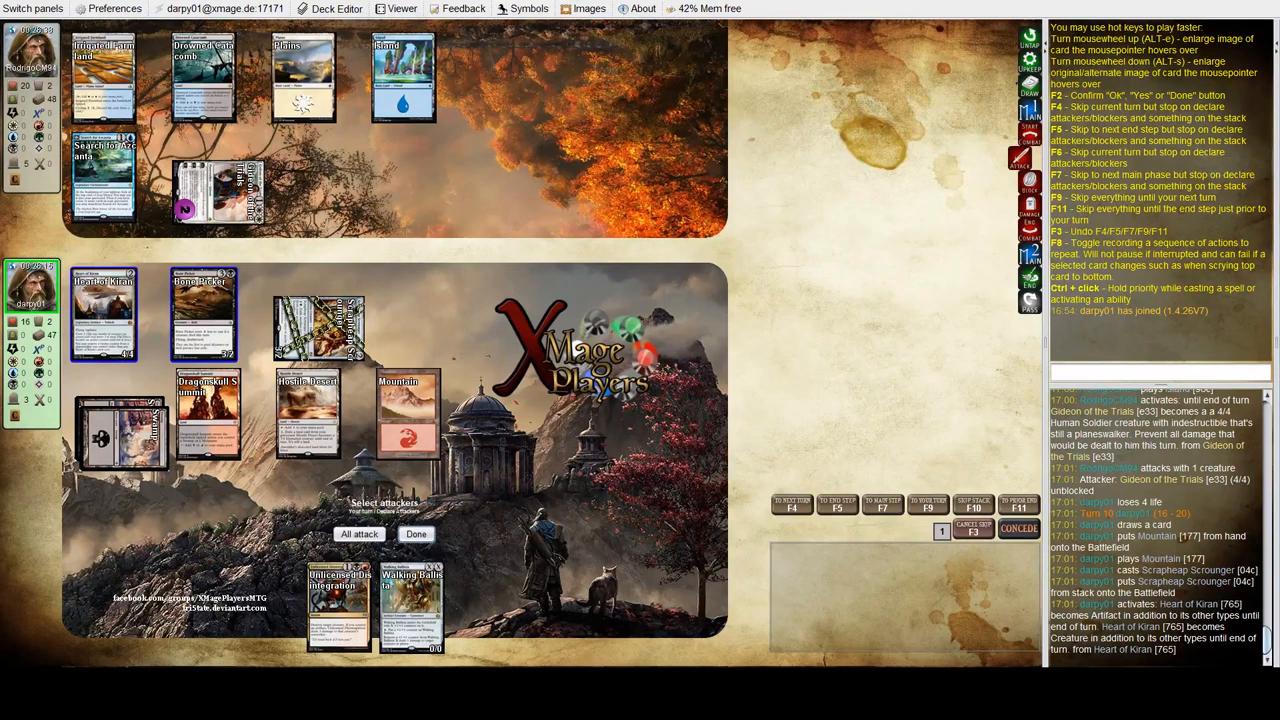
Step: Attack Gideon of the Trials with Heart of Kiran
key("F2")
left_click(184, 208)
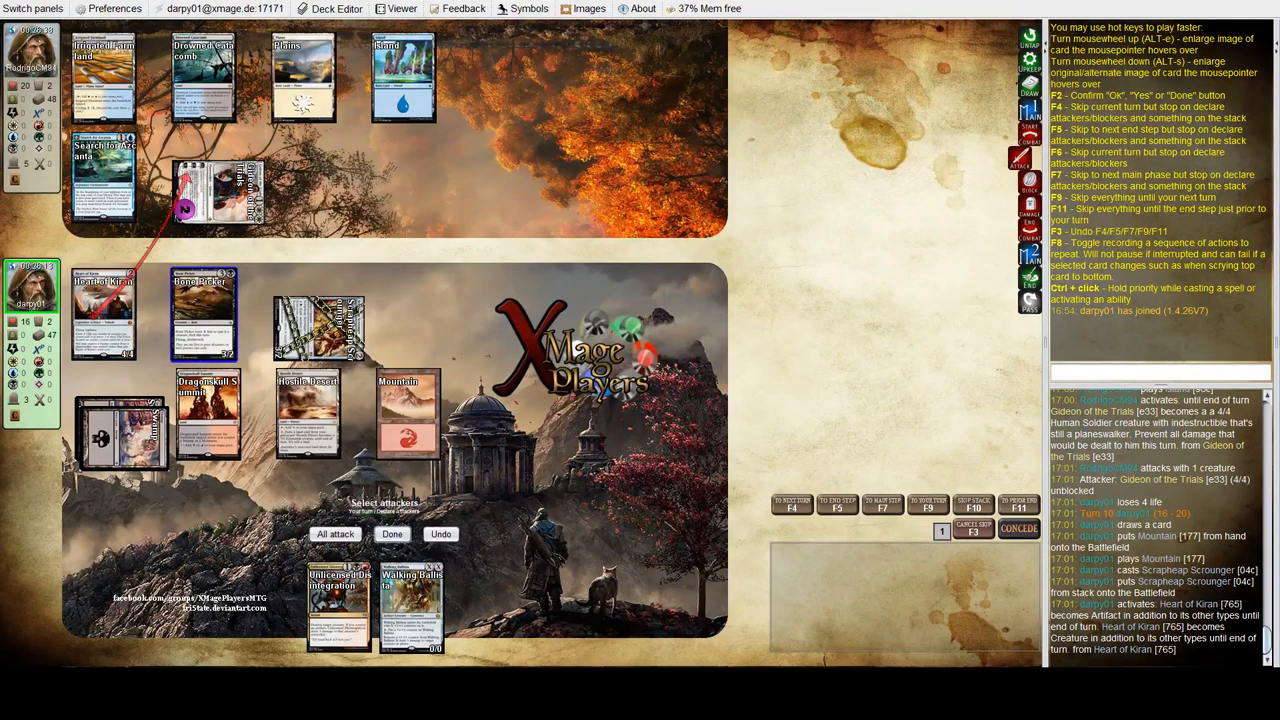
key("F2")
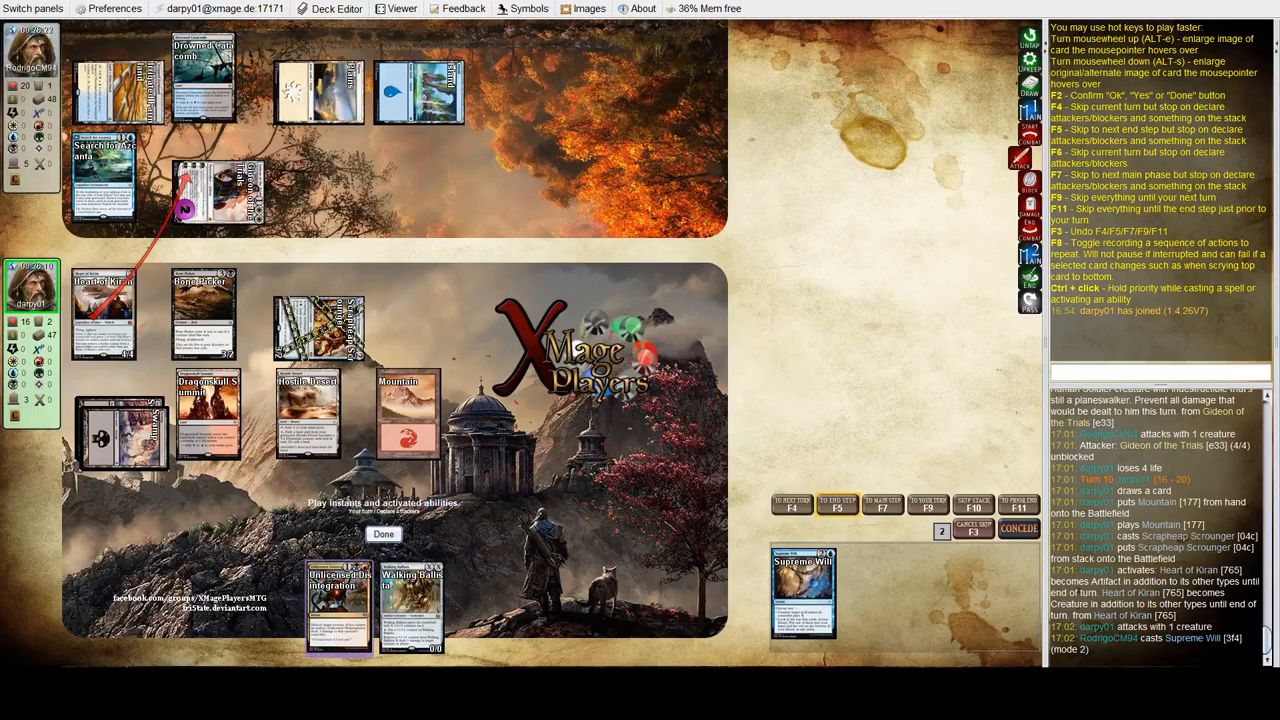
Step: Let the opponent's Supreme Will and Fatal Push resolve, losing Heart of Kiran, and pass the turn
key("F2")
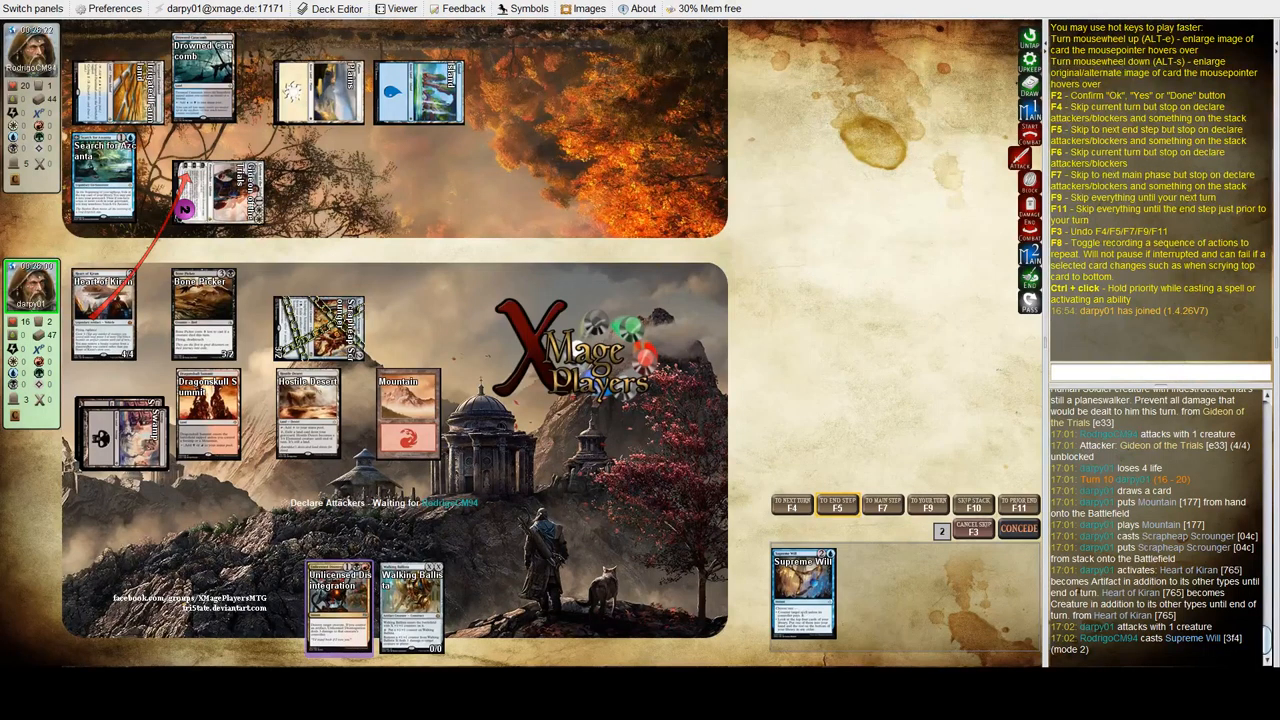
left_click(383, 160)
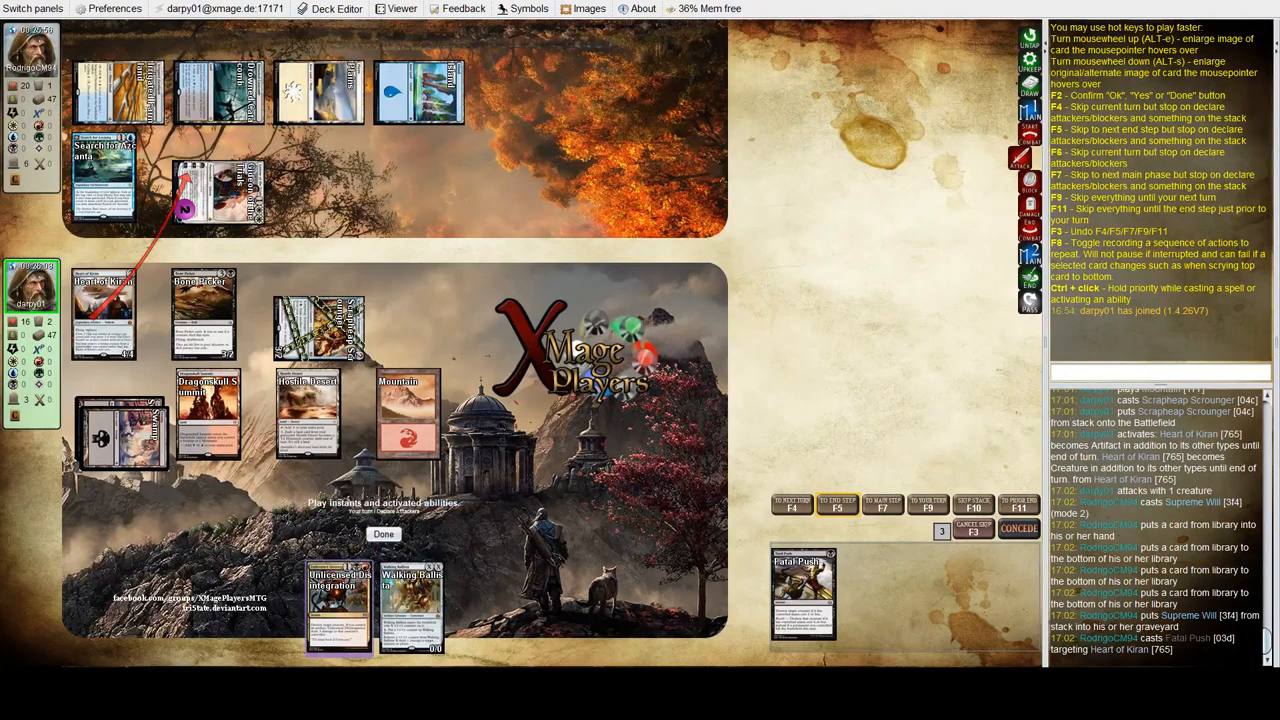
key("F2")
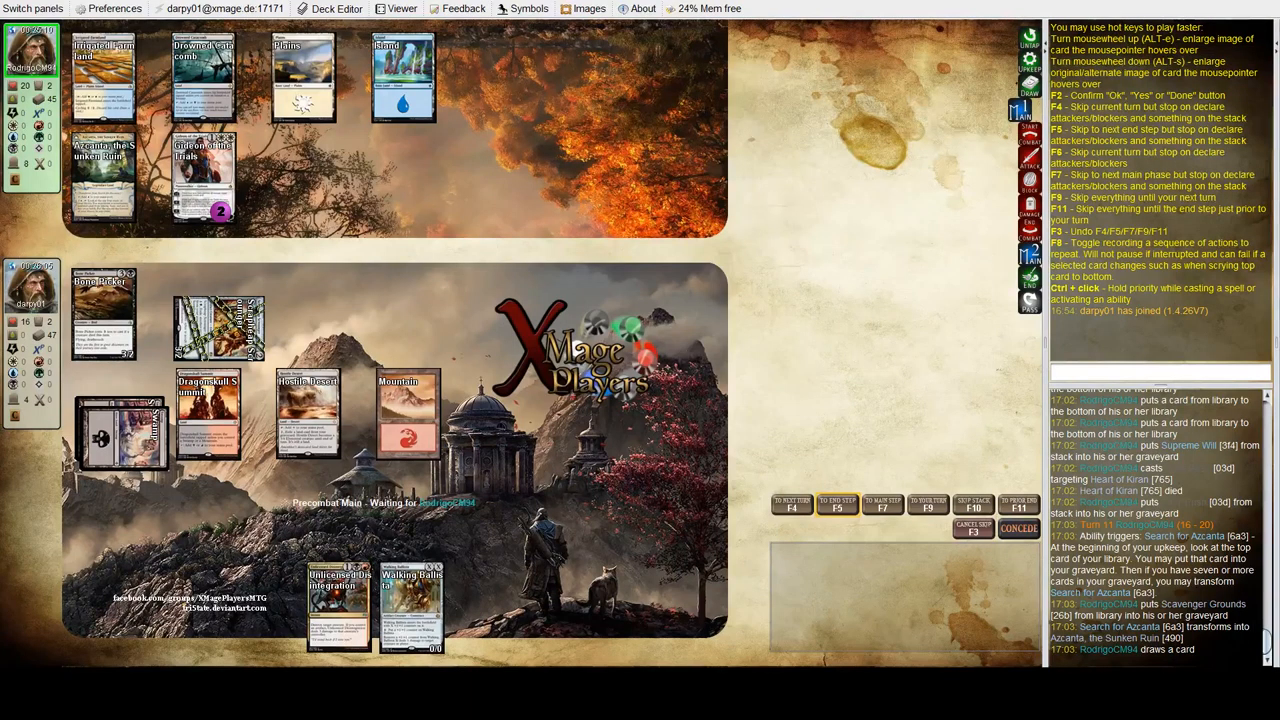
Step: Pin my four-card graveyard in the upper right, take Gideon's attack unblocked, and pass to turn 12
left_click(25, 400)
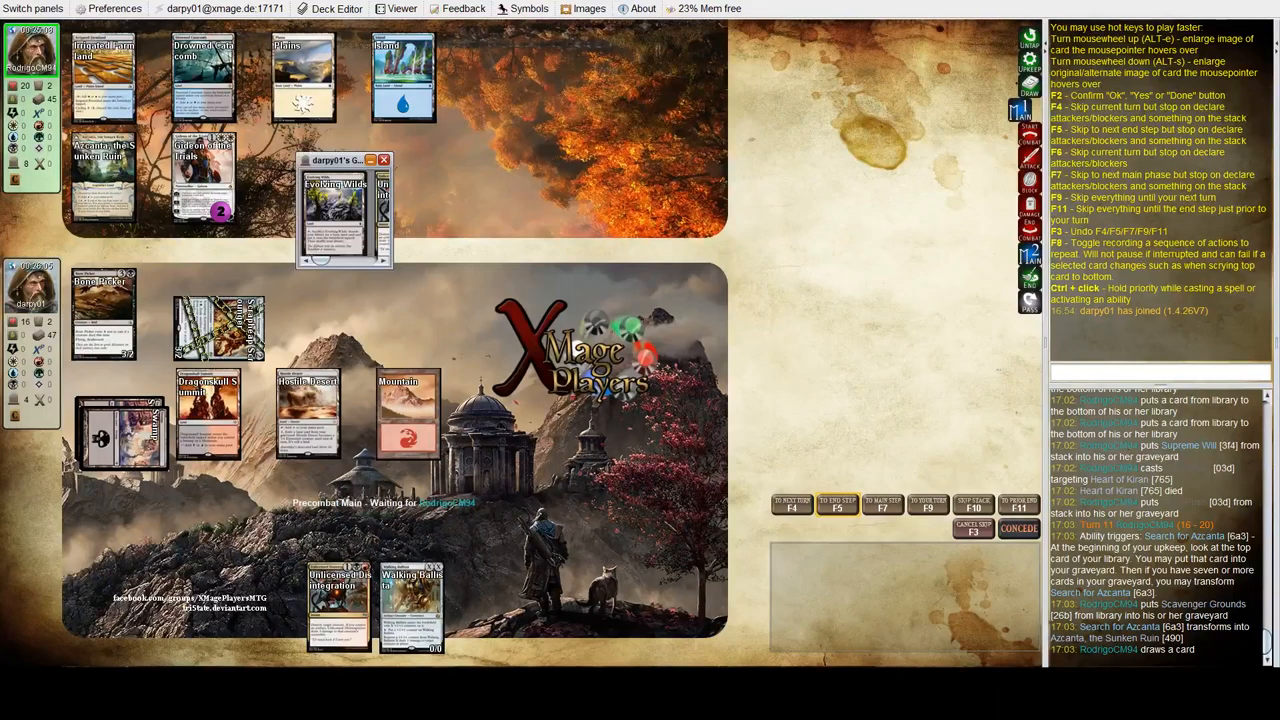
left_click_drag(388, 264, 594, 292)
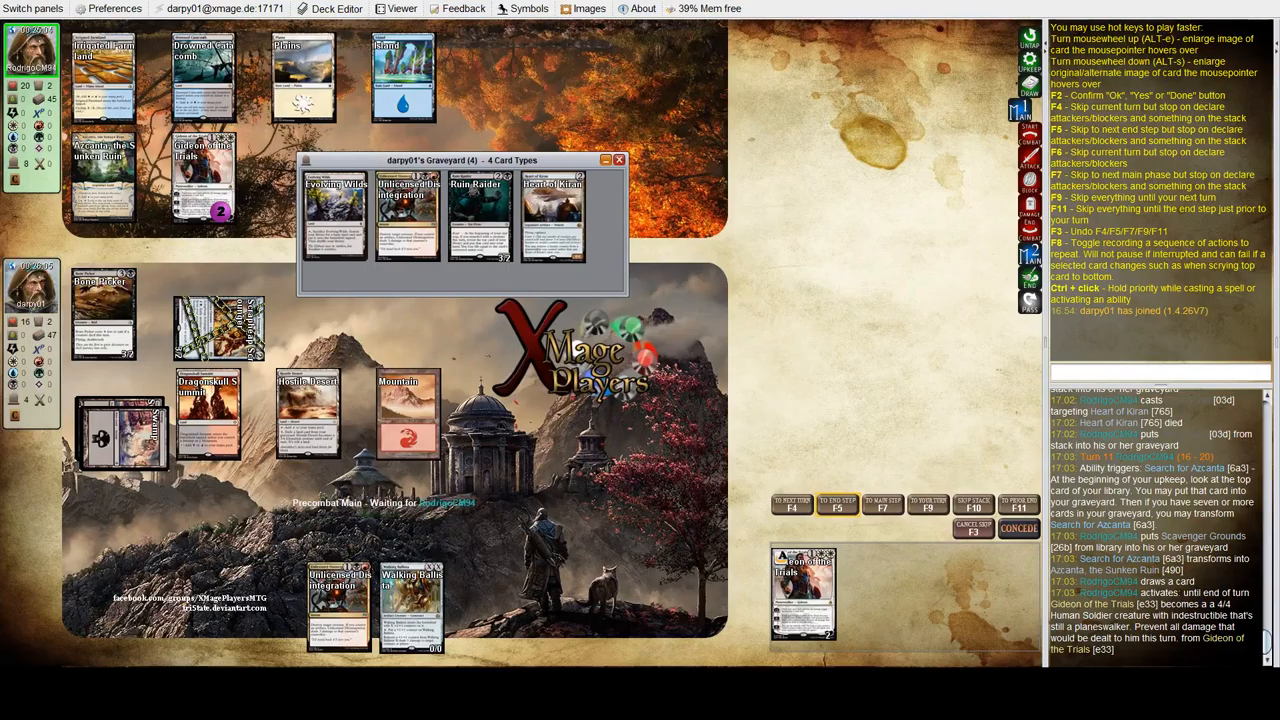
left_click_drag(445, 160, 798, 63)
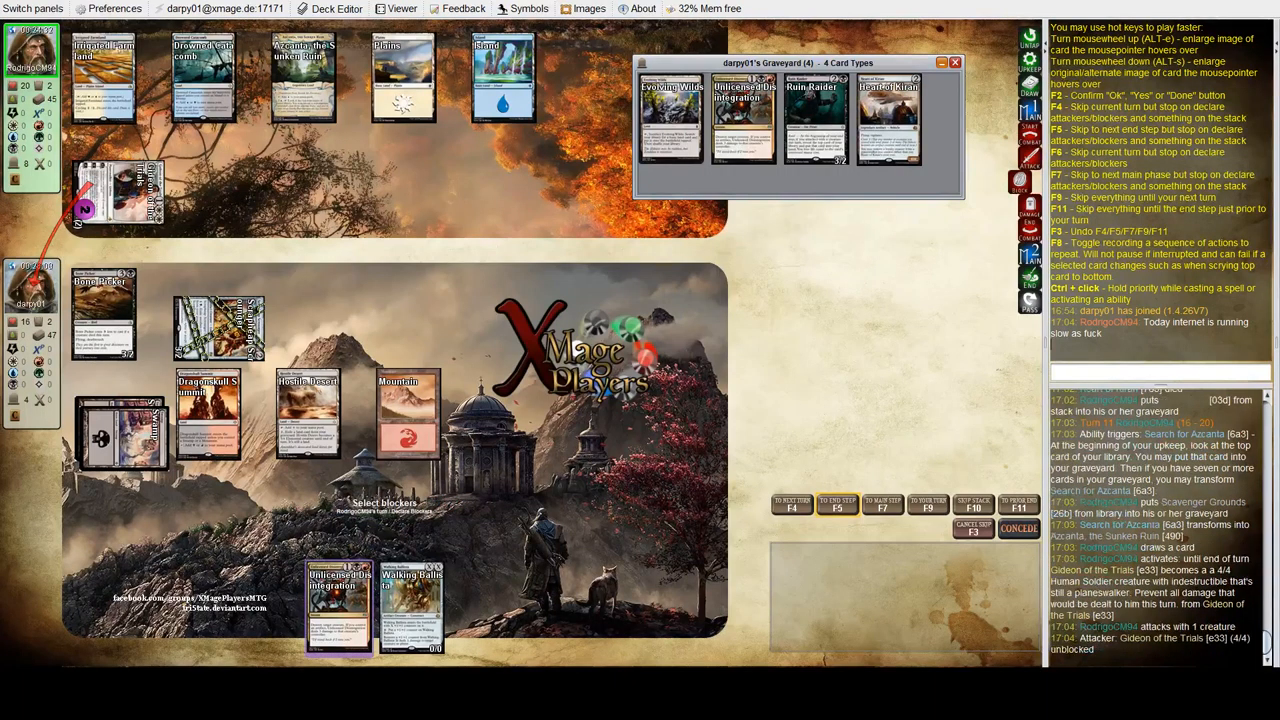
key("F2")
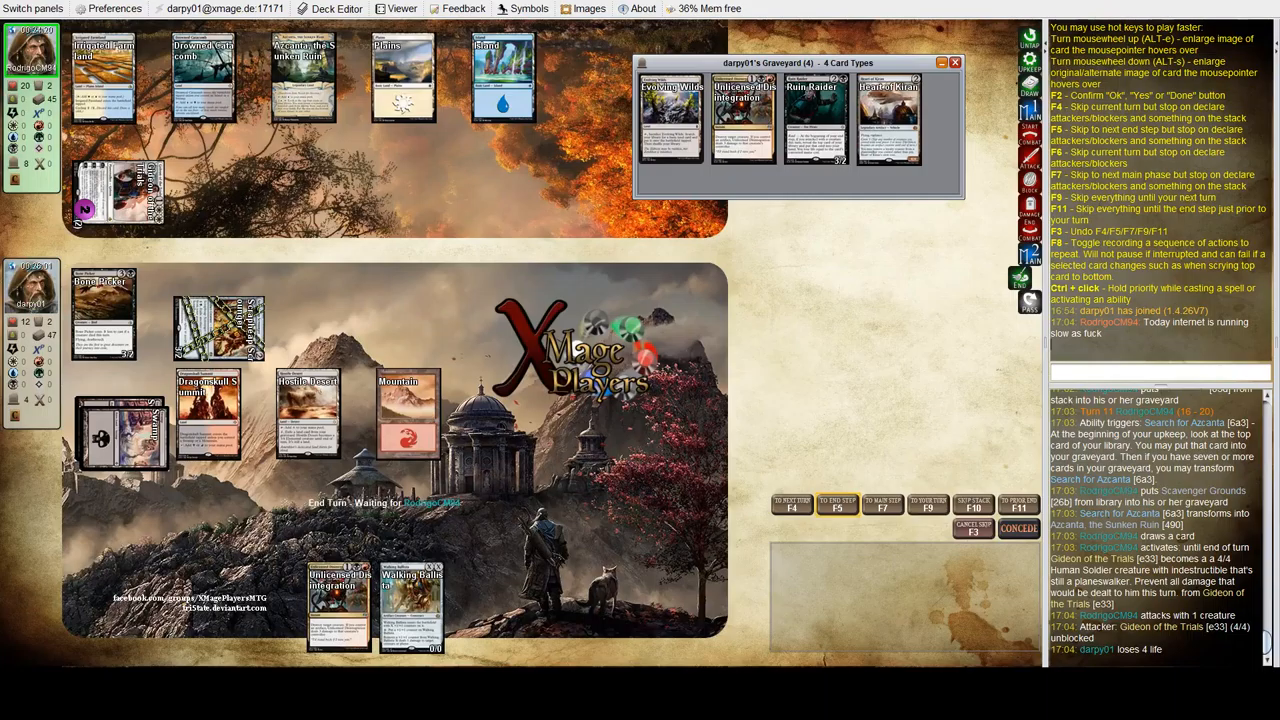
left_click(383, 534)
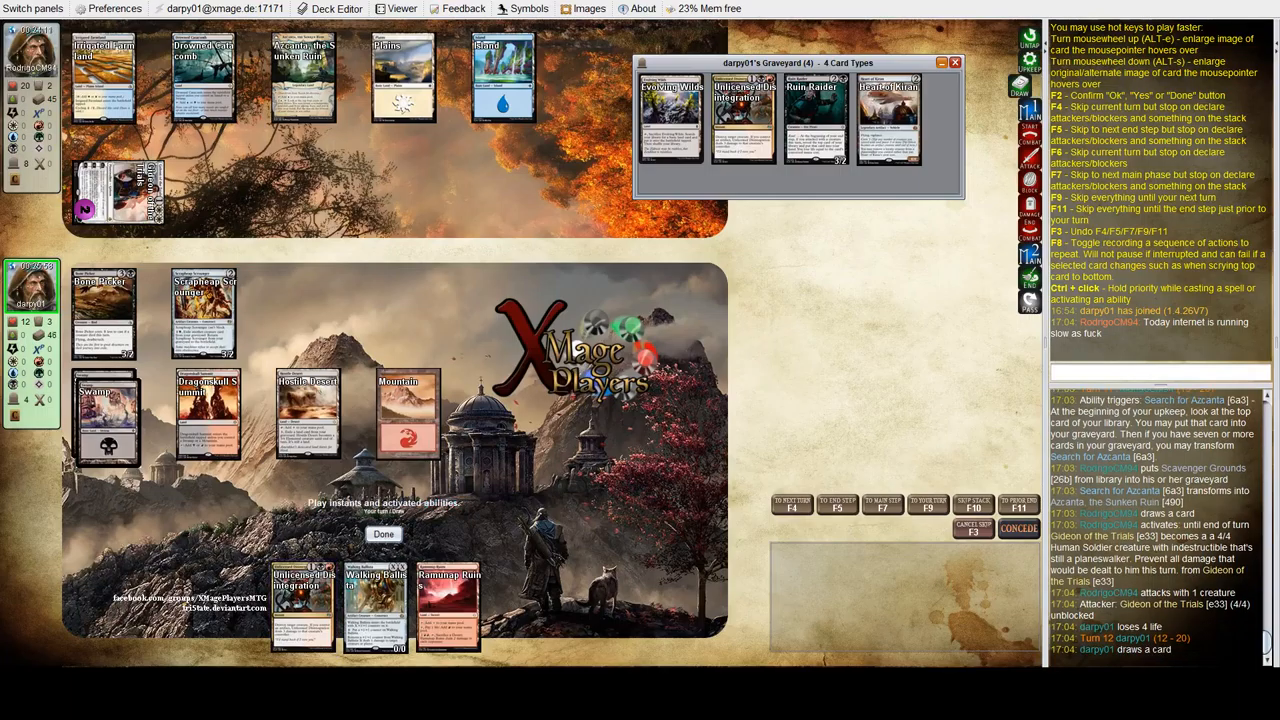
Step: Draw, play Ramunap Ruins as the turn's land, and head into combat
left_click(383, 534)
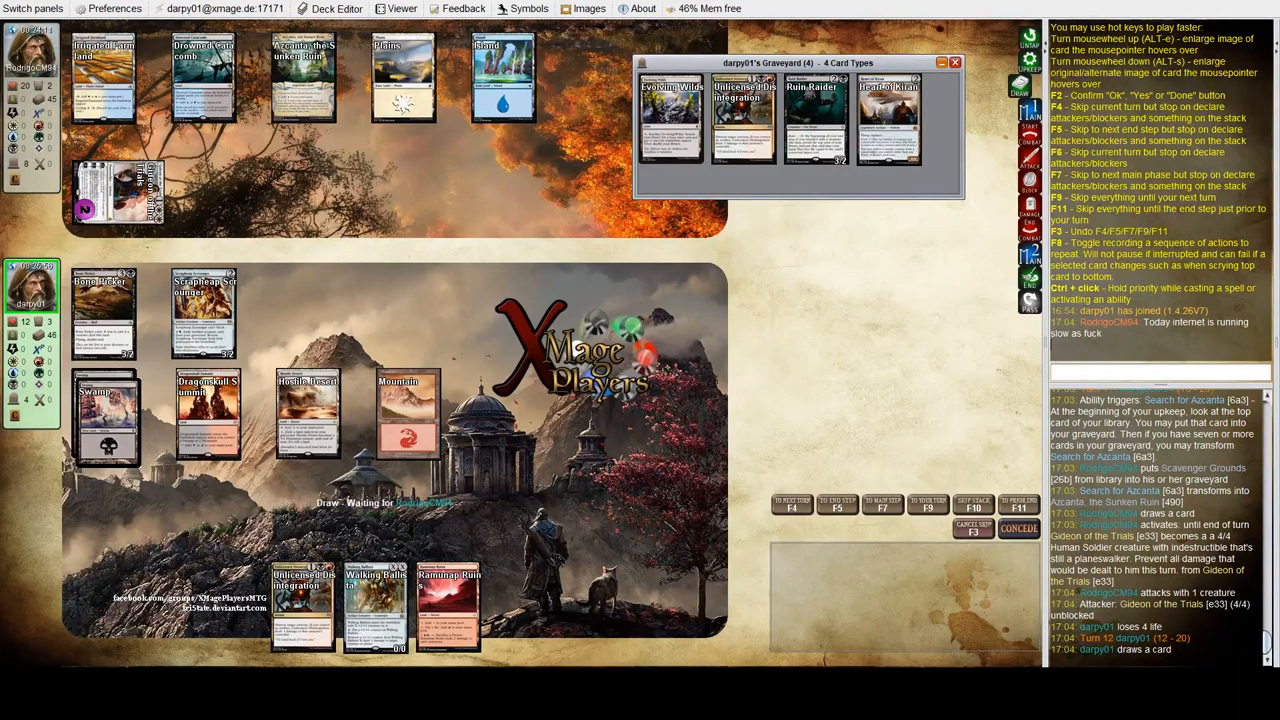
left_click(448, 605)
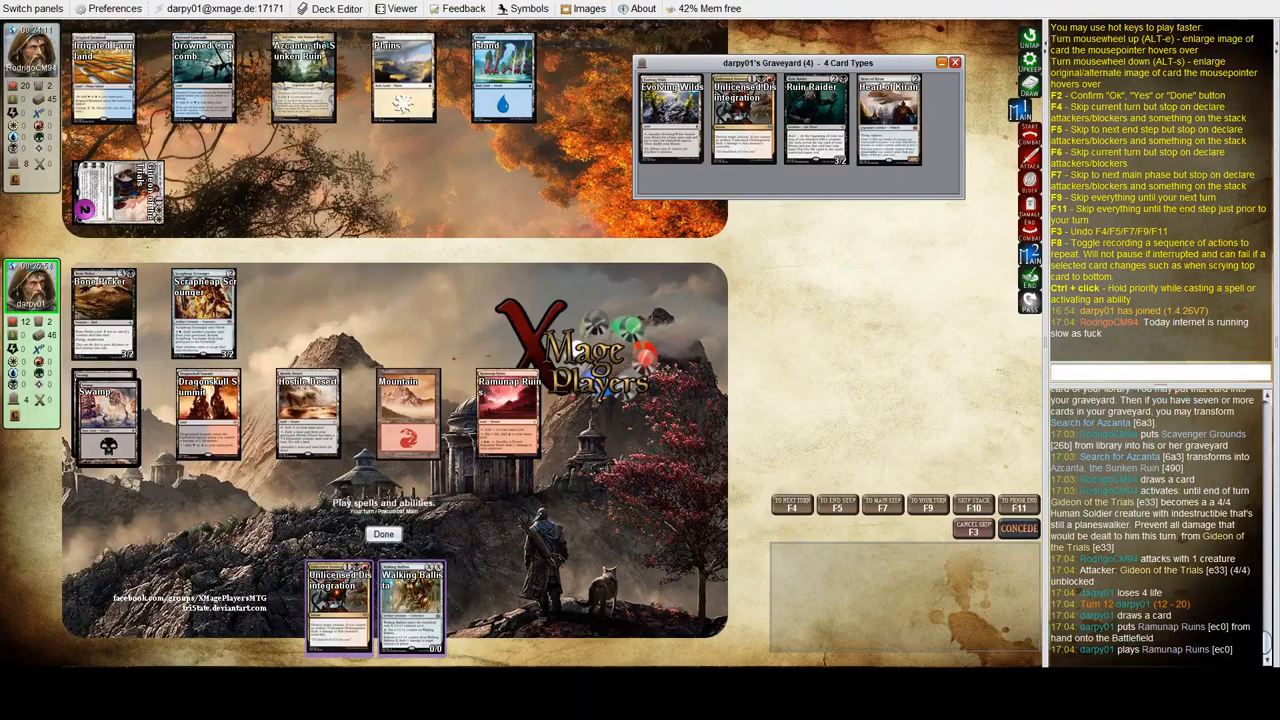
left_click(383, 534)
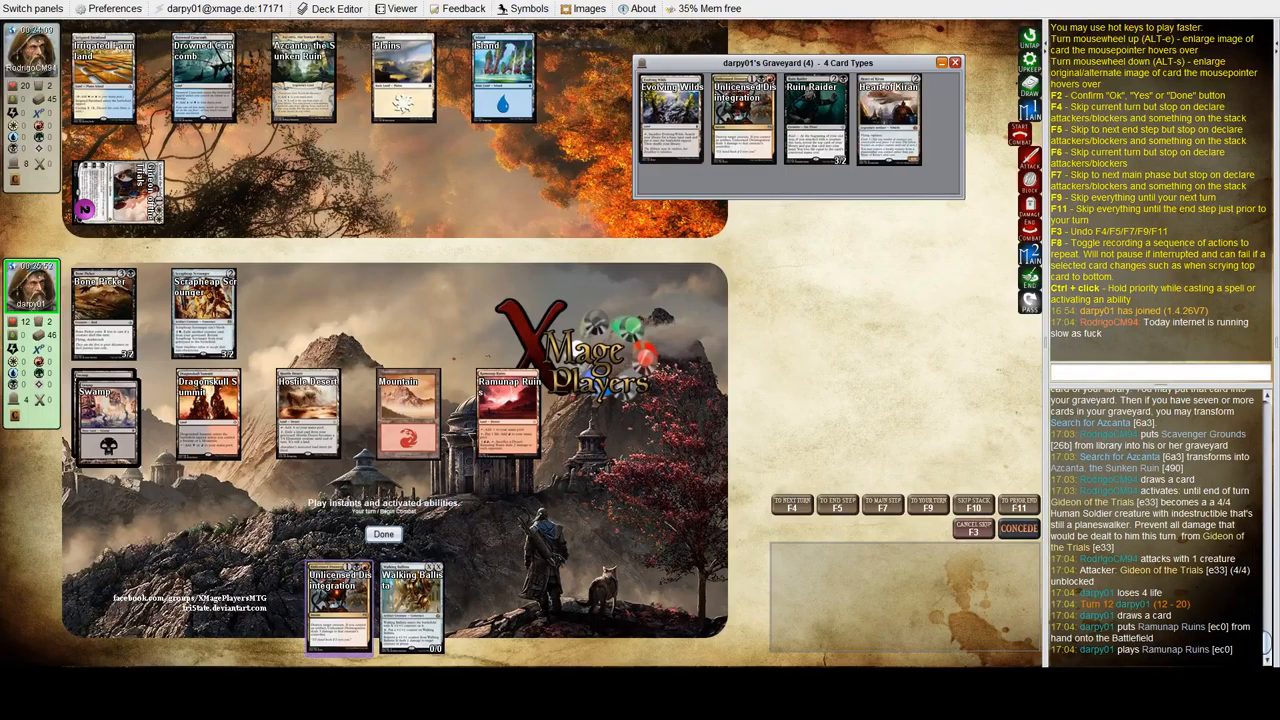
key("F2")
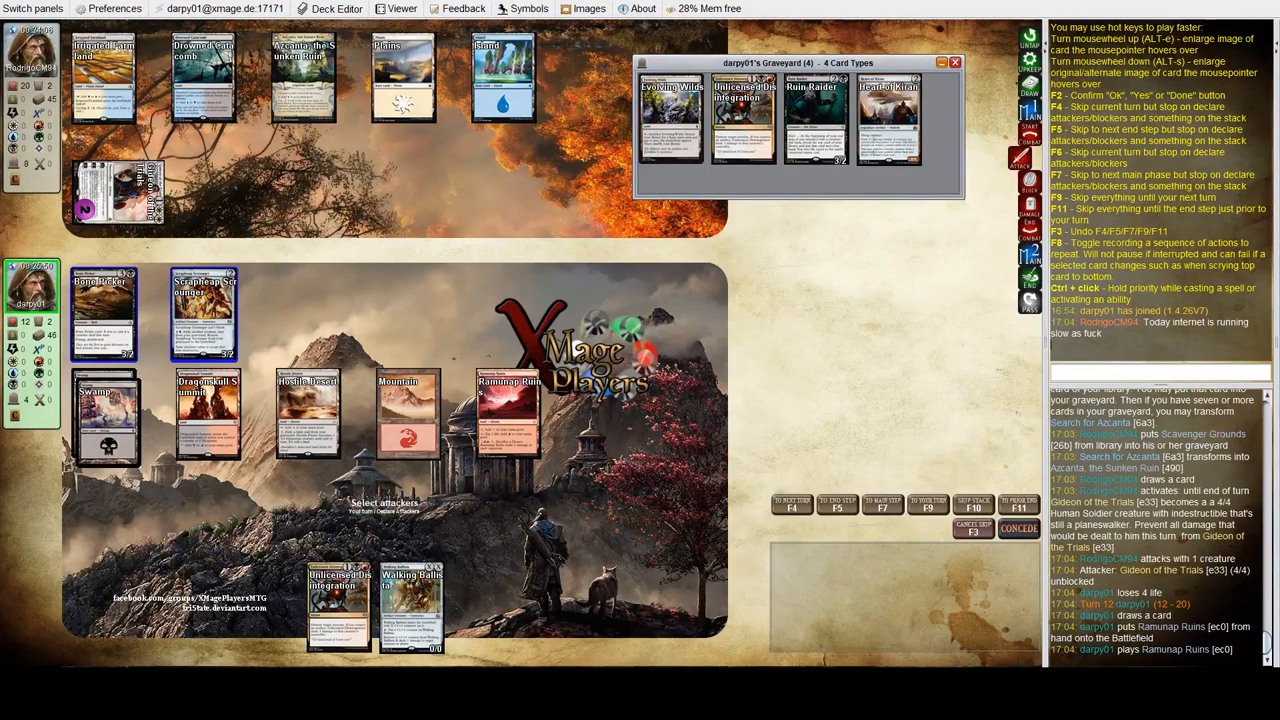
Step: Attack Gideon of the Trials with Bone Picker and Scrapheap Scrounger, destroying it, then end the turn
left_click(33, 60)
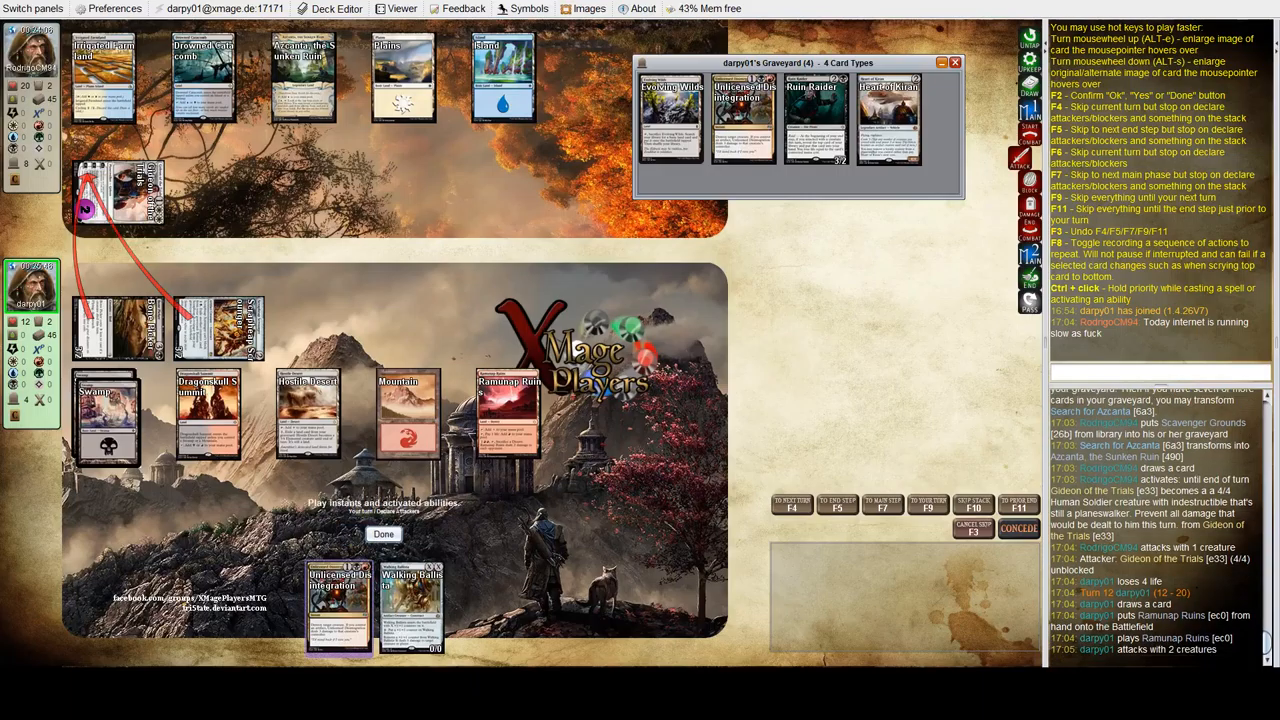
key("F2")
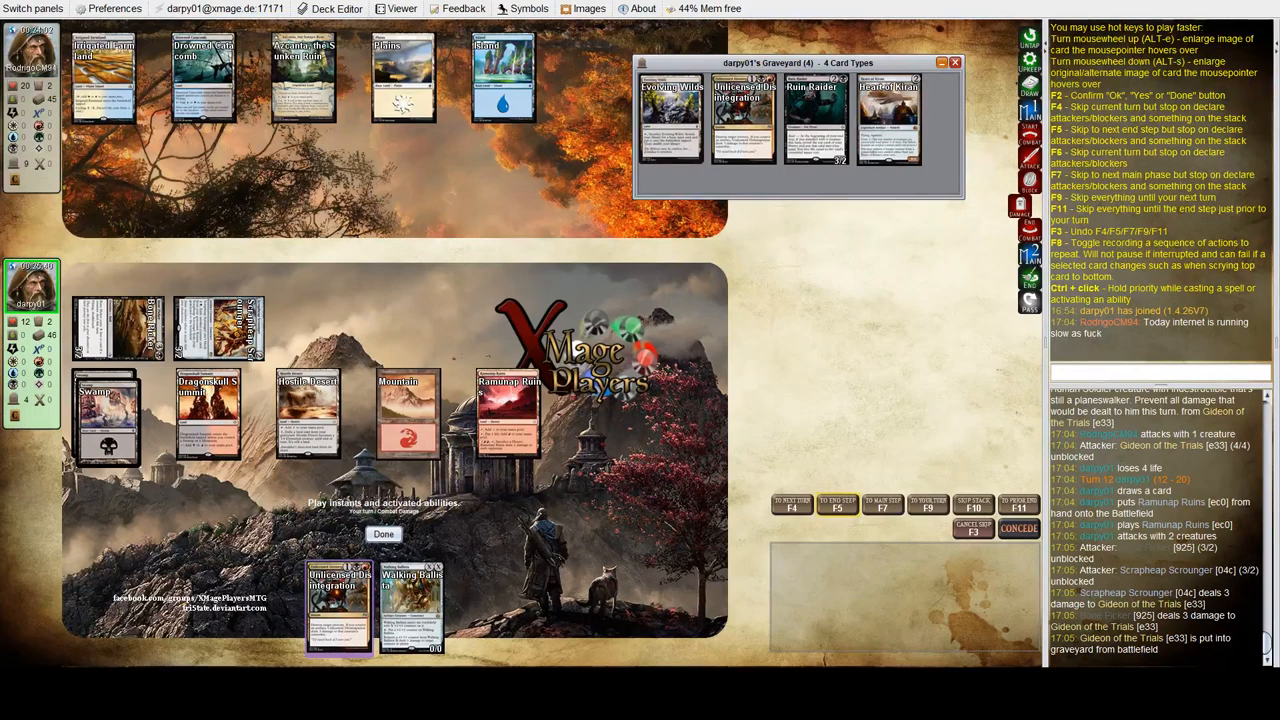
key("F2")
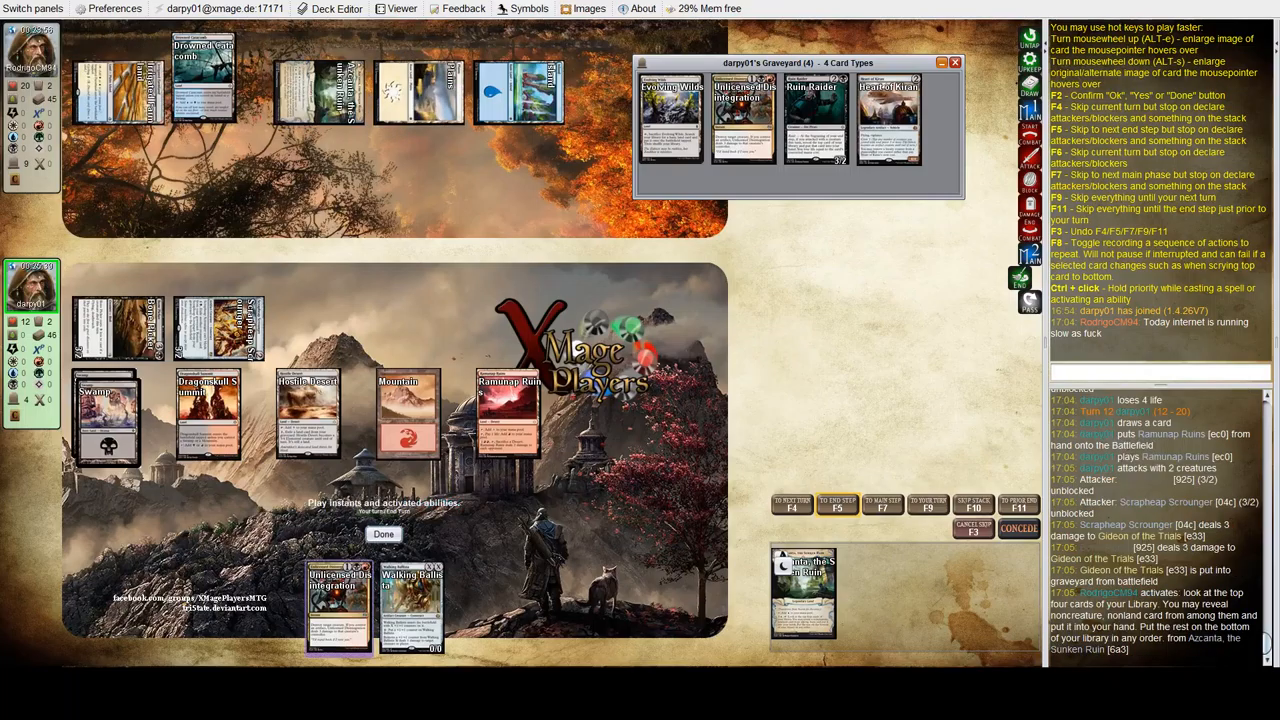
key("F2")
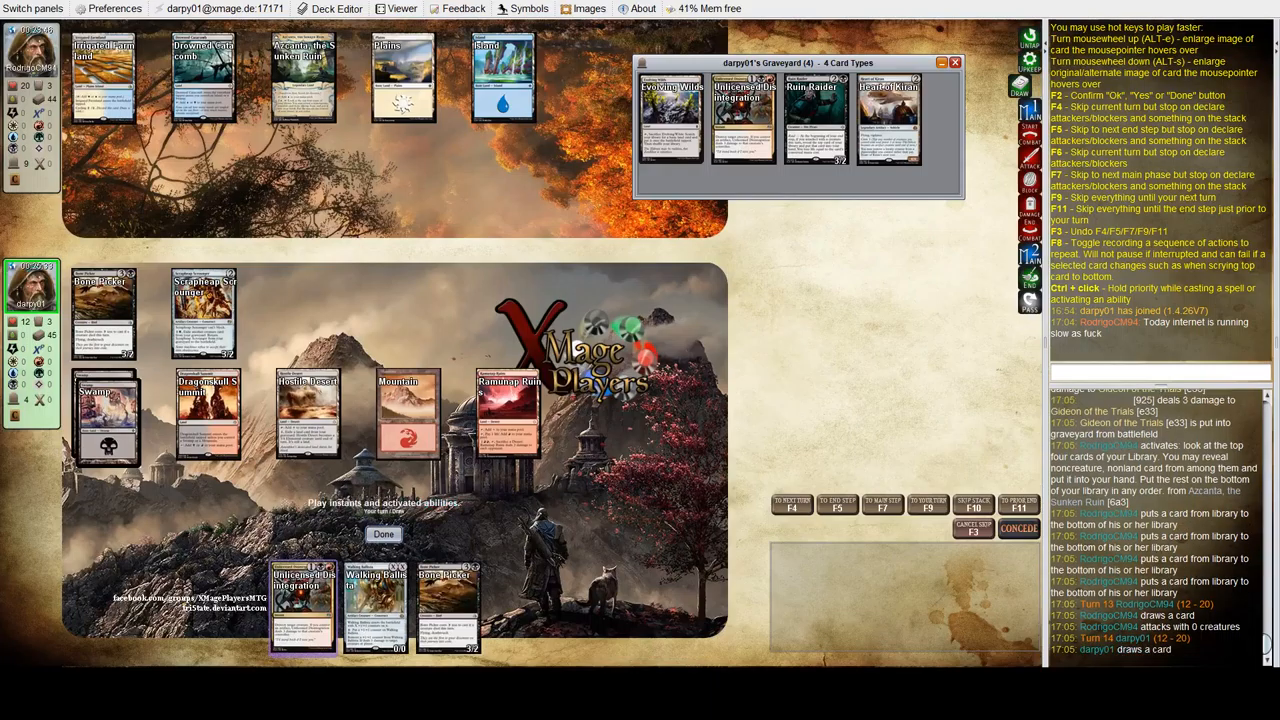
Step: Attack with Bone Picker and Scrapheap Scrounger, close the graveyard view, and pass toward turn 16
left_click(383, 534)
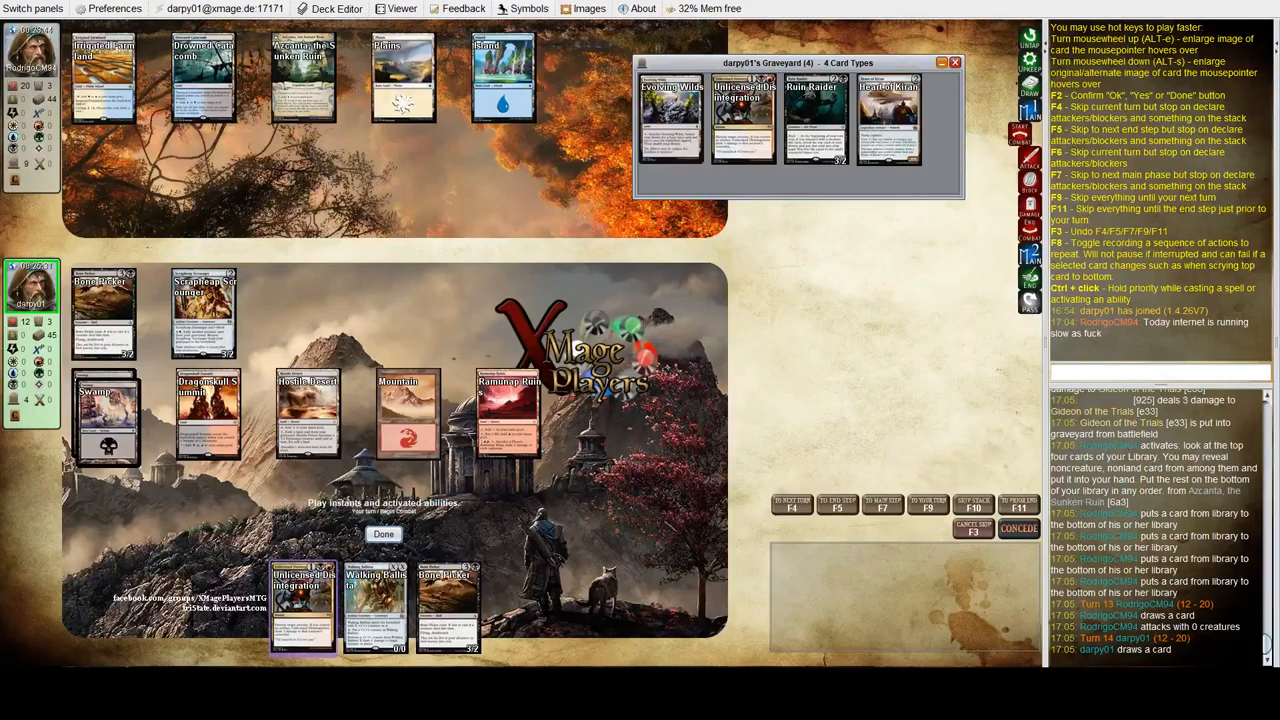
left_click(383, 534)
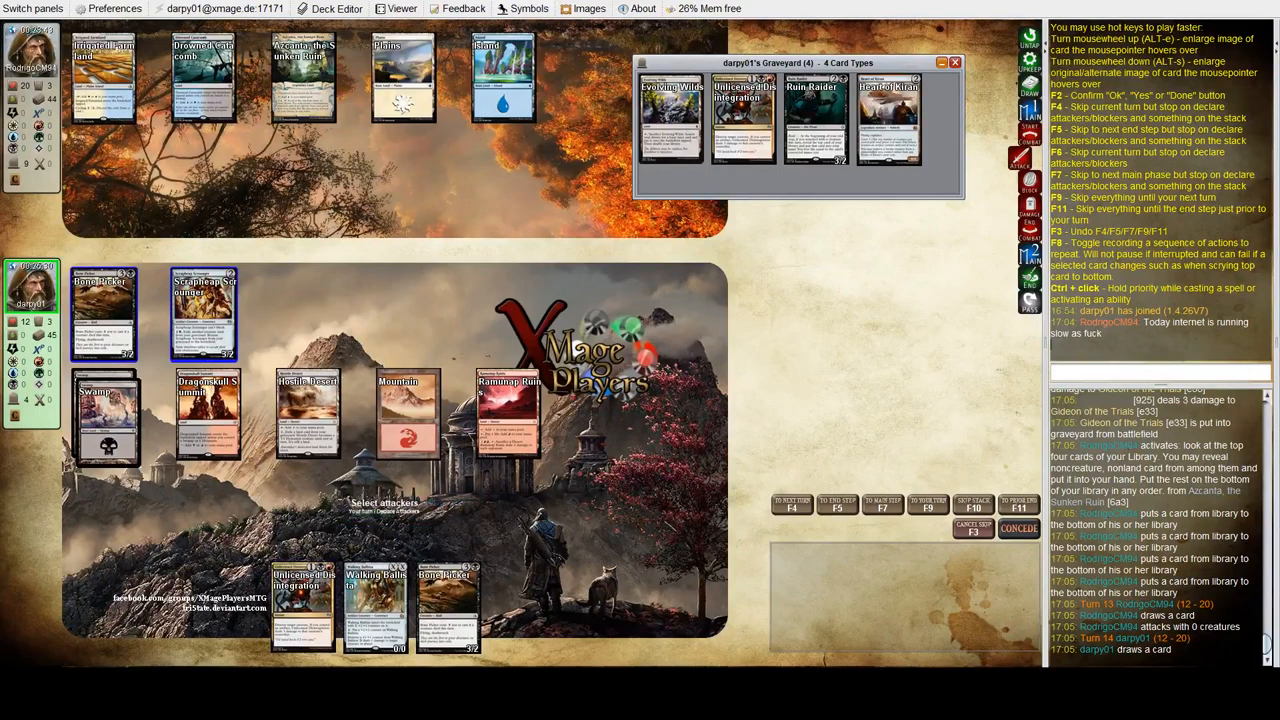
left_click(360, 533)
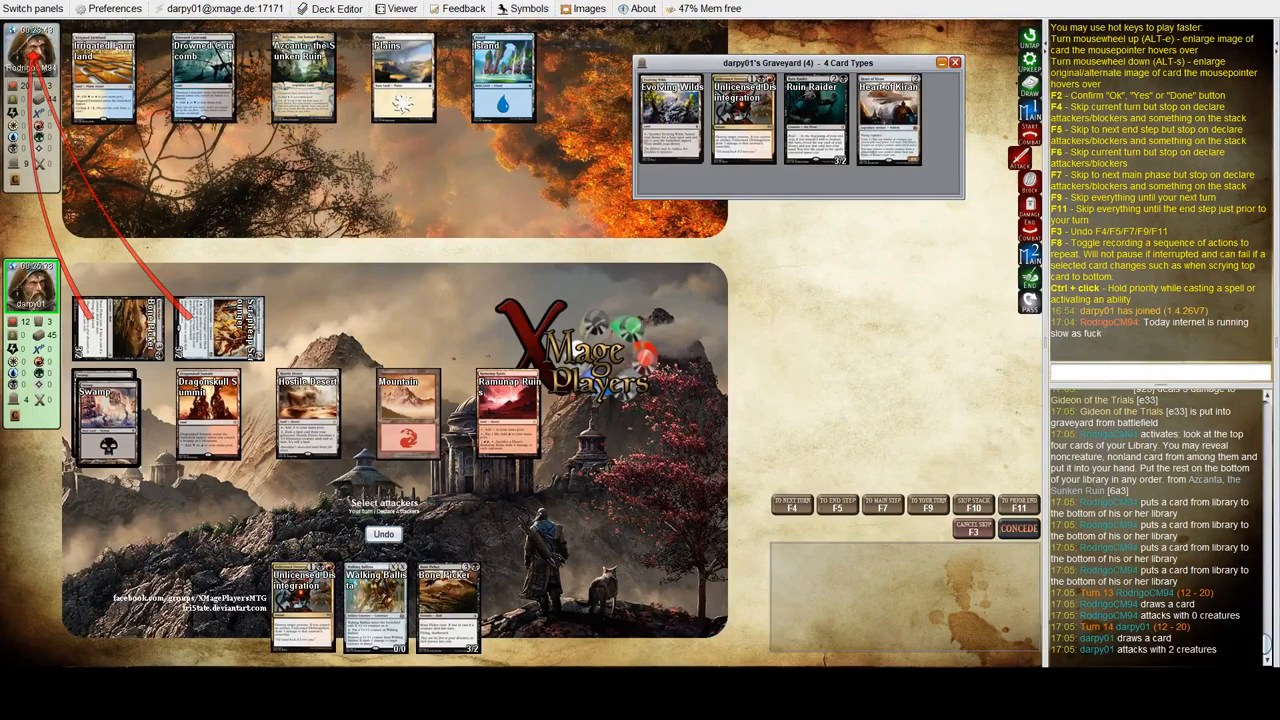
key("F2")
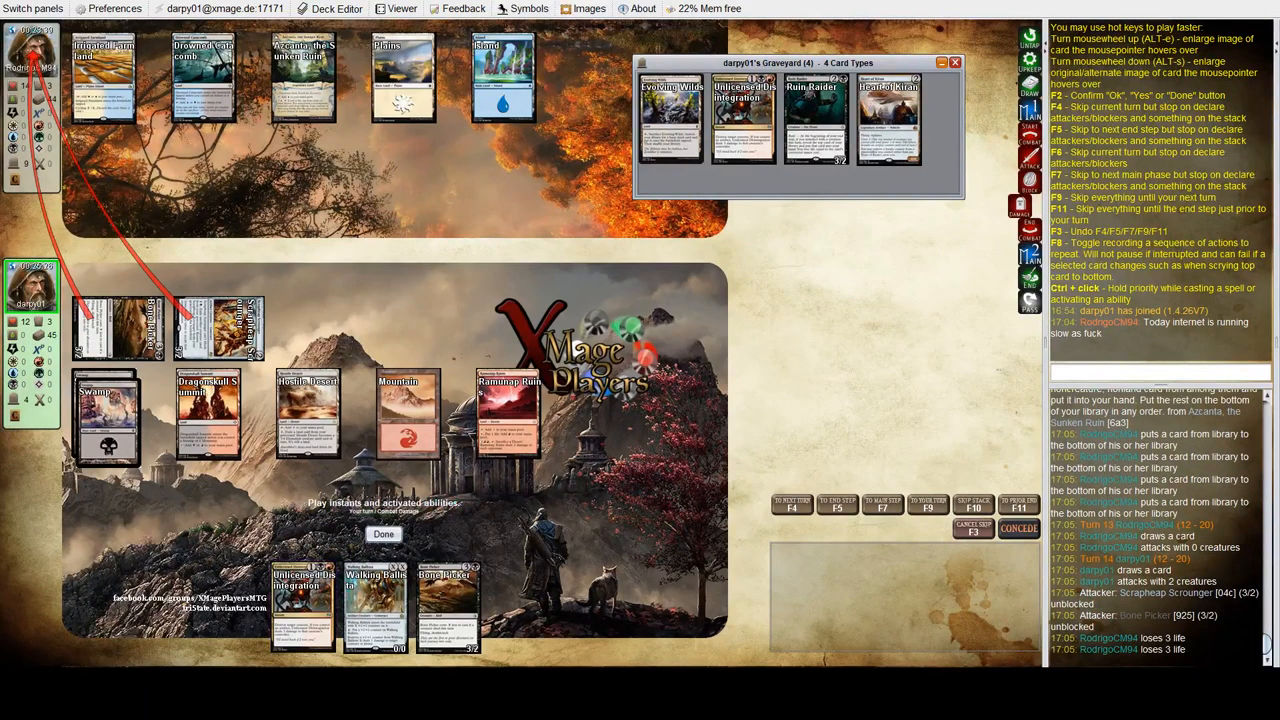
key("F2")
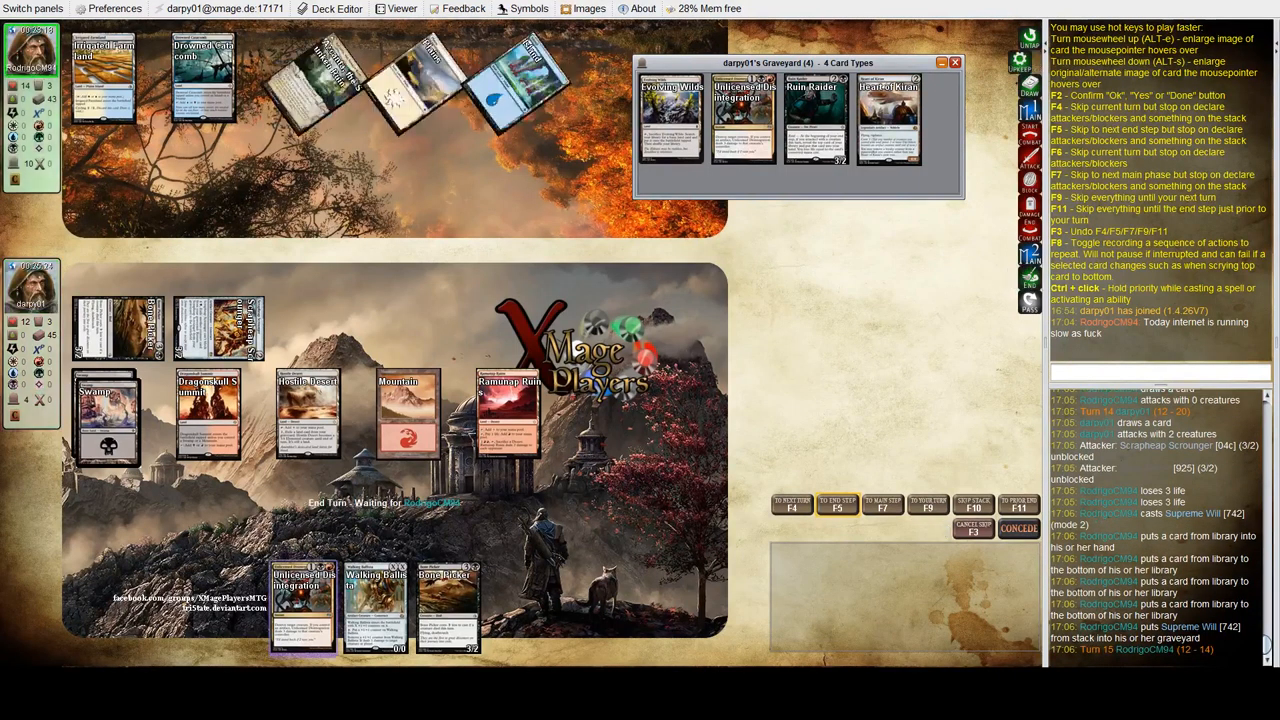
left_click(955, 63)
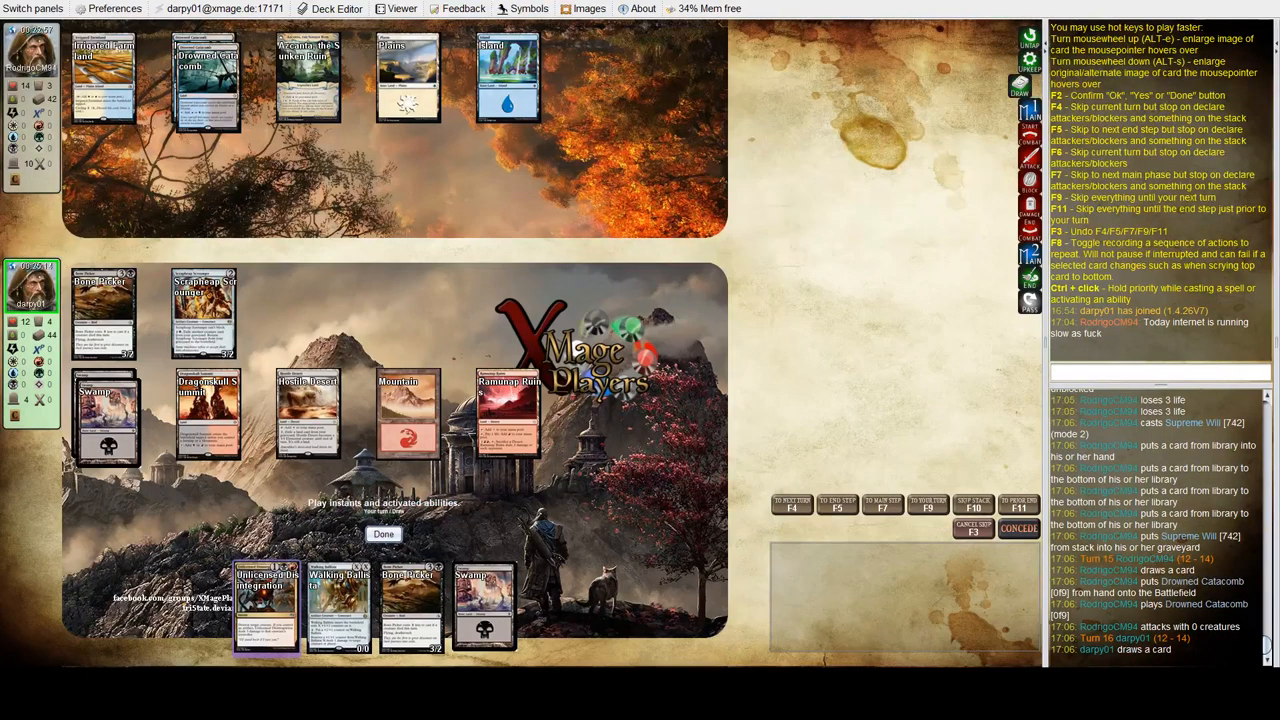
Step: Play the Swamp from hand and advance into combat
key("F2")
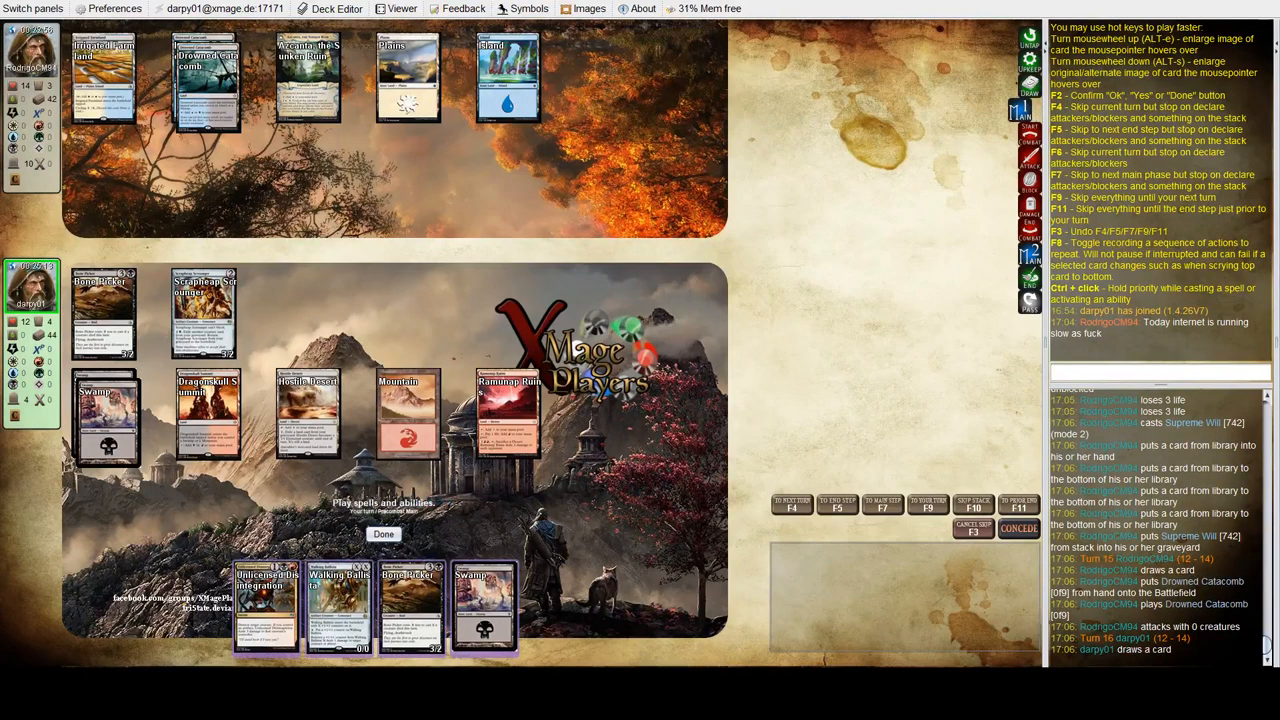
left_click(483, 605)
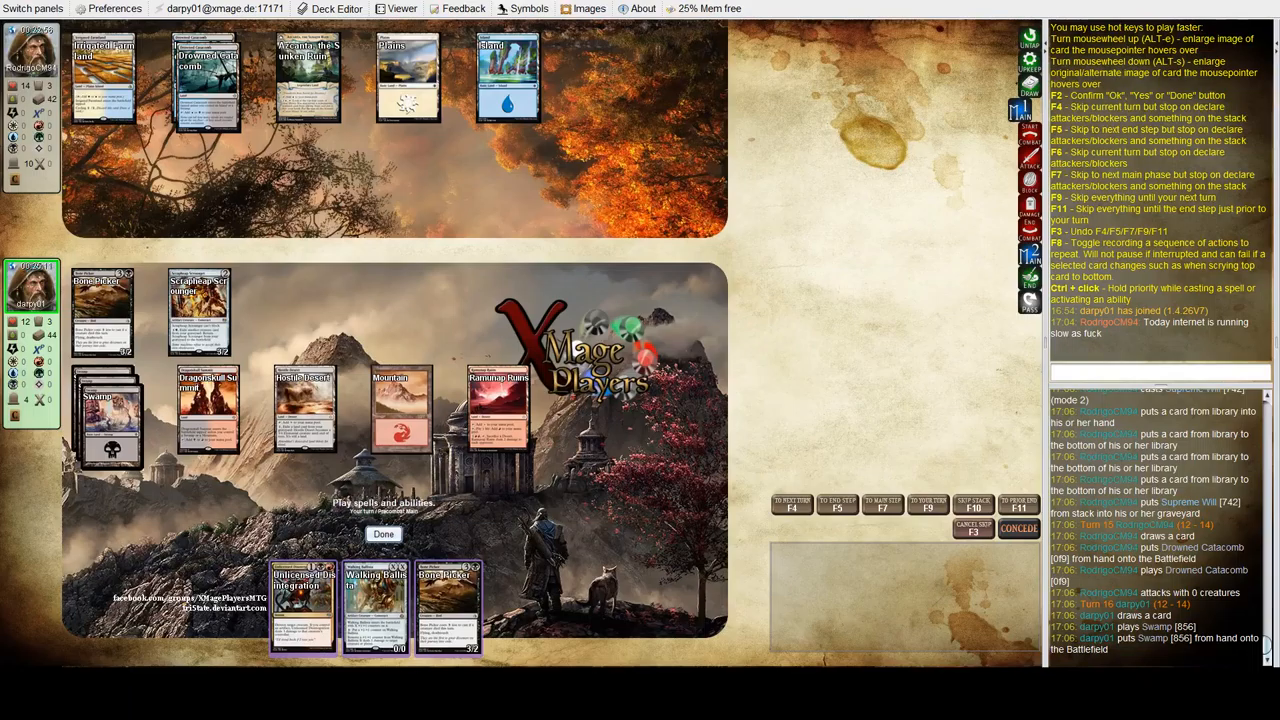
left_click(383, 534)
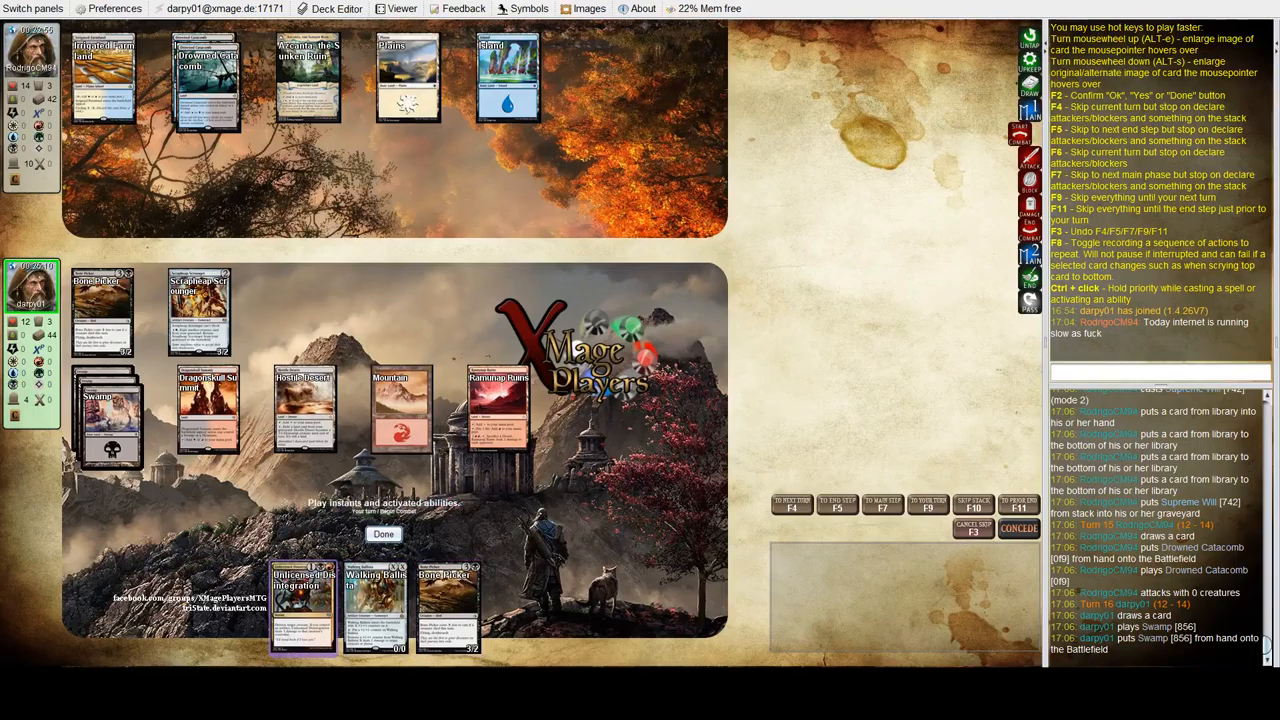
key("F2")
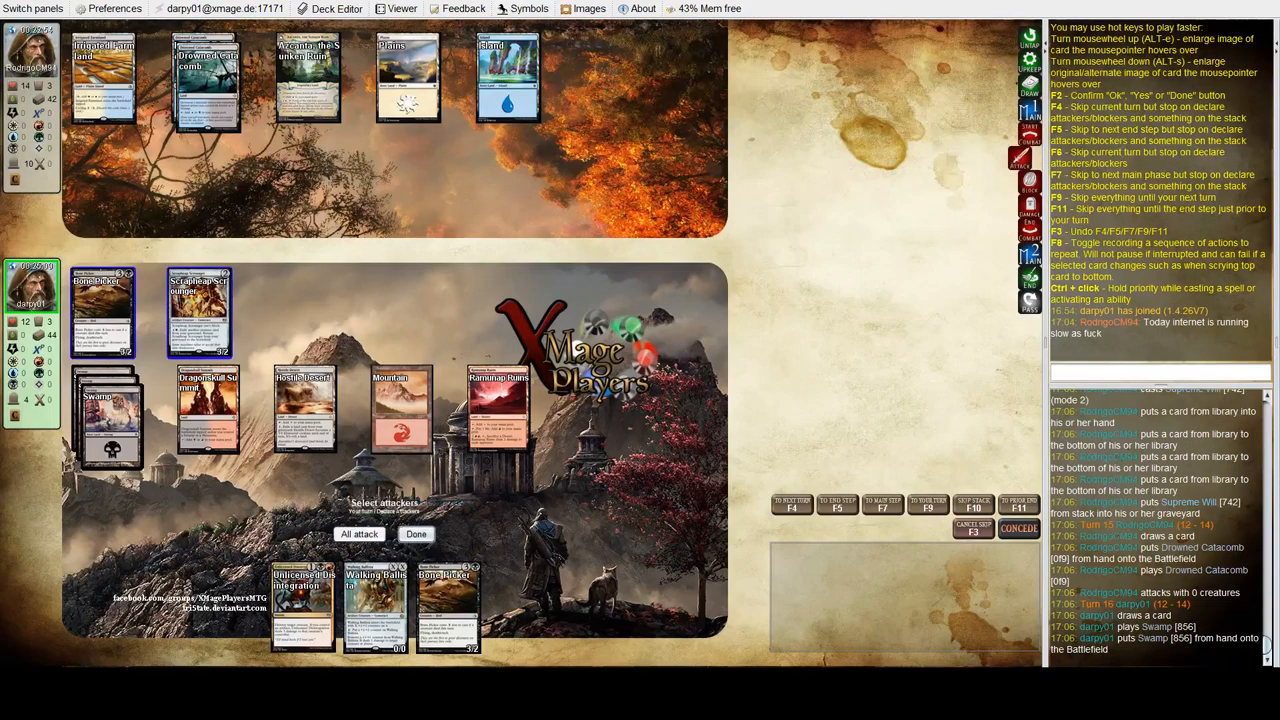
Step: Attack with both creatures for six unblocked damage, dropping the opponent to 8
left_click(102, 312)
left_click(199, 312)
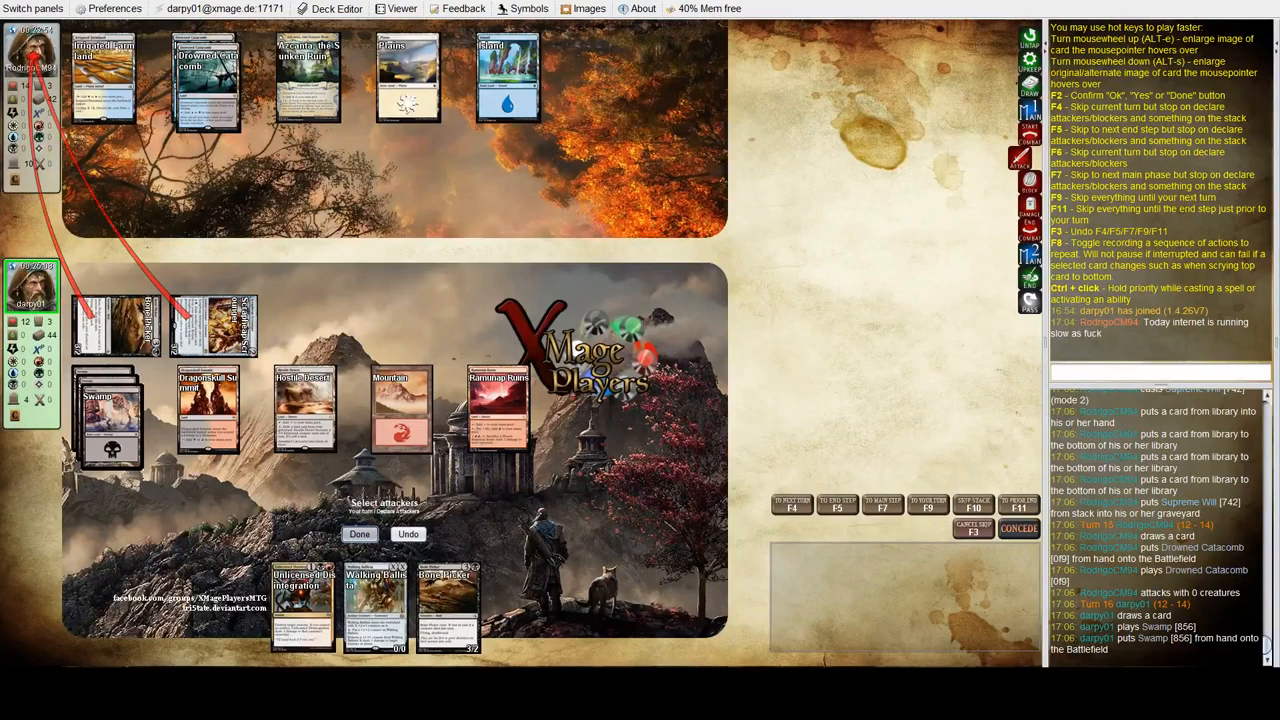
key("F2")
key("F2")
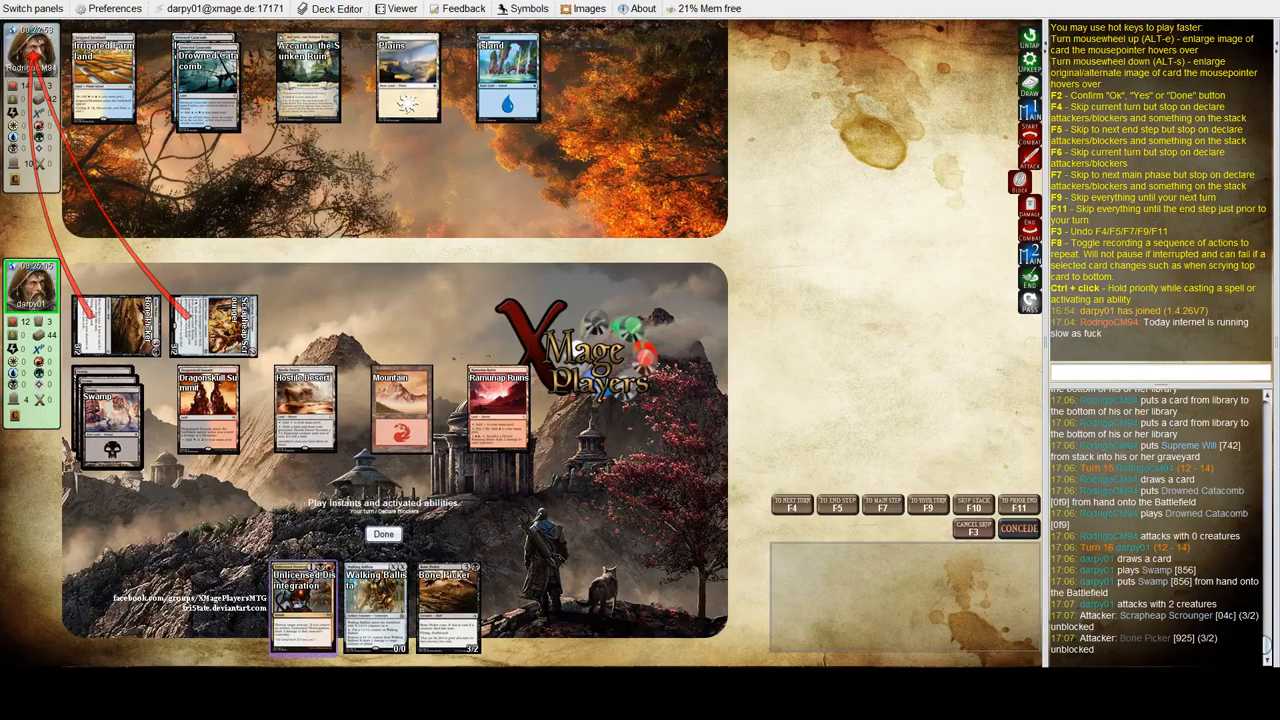
key("F2")
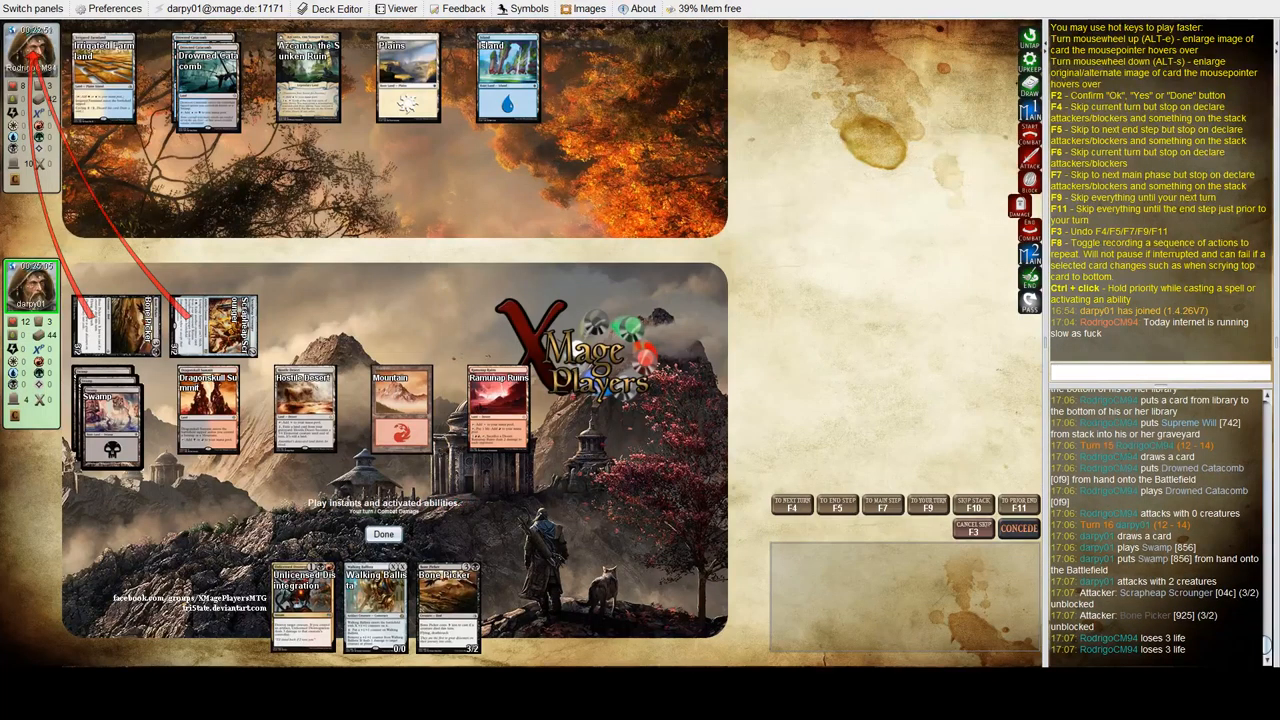
key("F2")
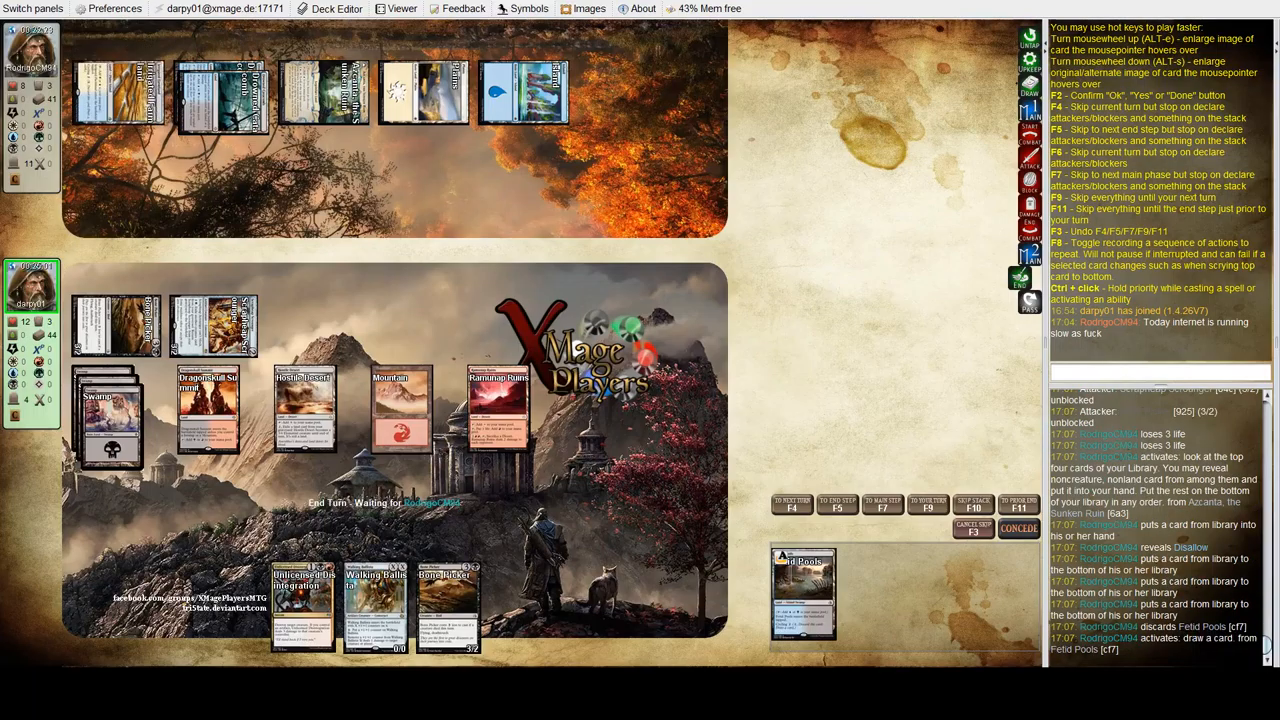
Step: Sacrifice Ramunap Ruins, tapping lands, to deal 2 damage (opponent to 6), then skip to turn 18 with F9
left_click(497, 405)
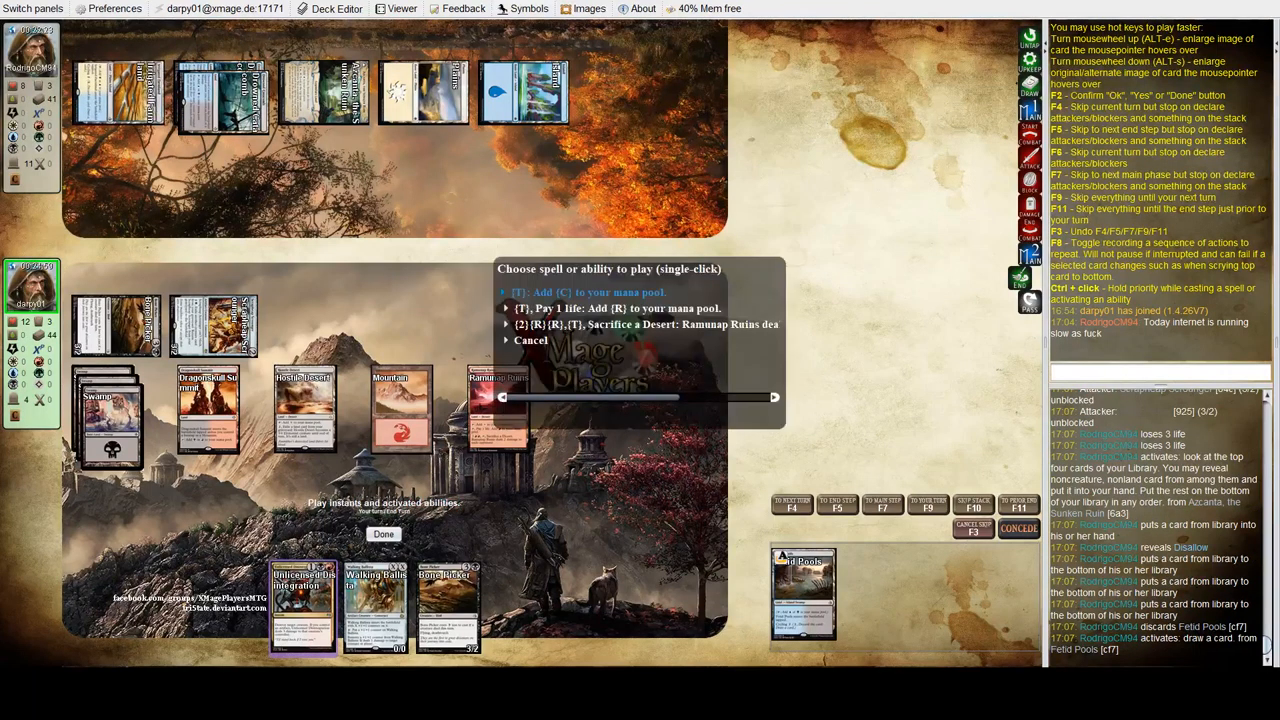
left_click(600, 312)
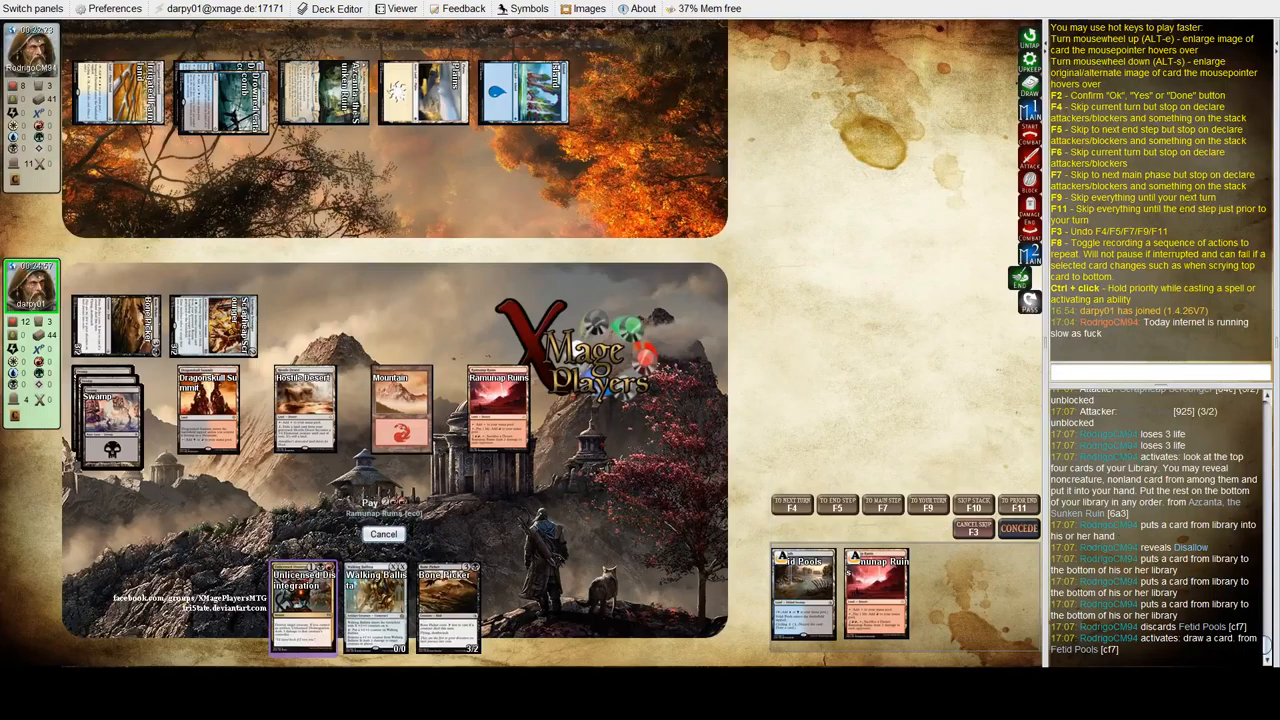
left_click(208, 408)
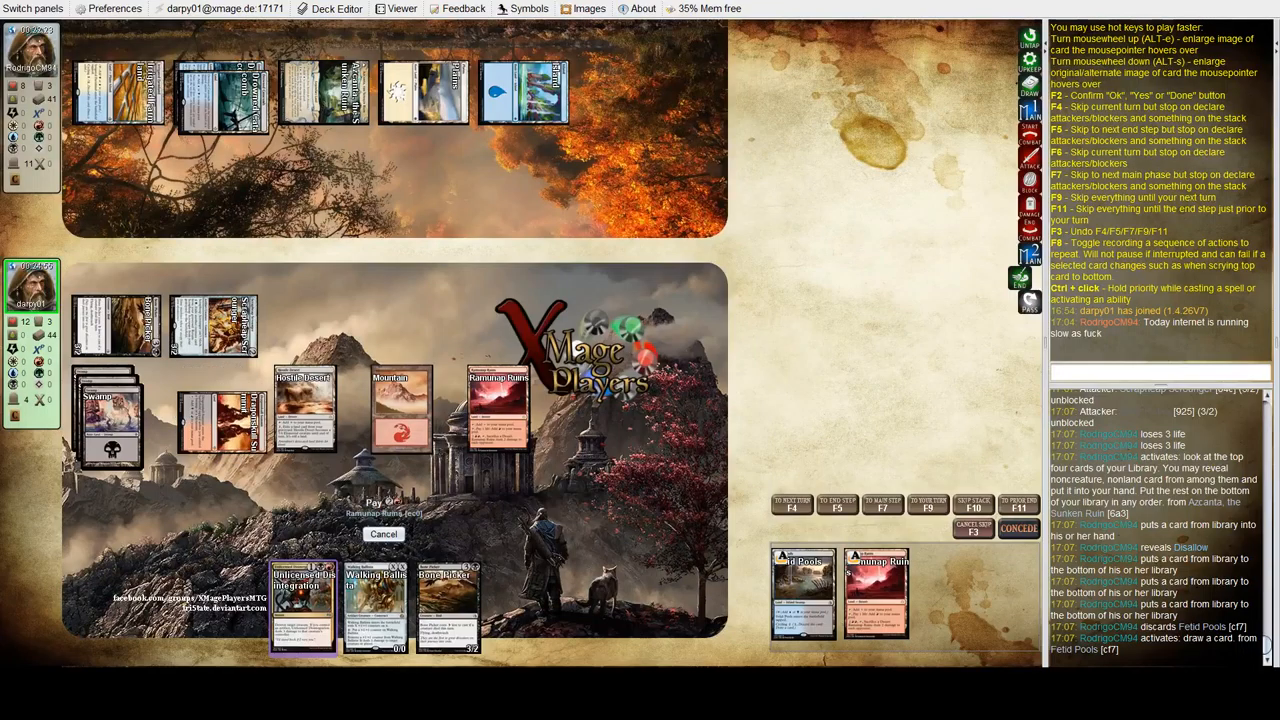
left_click(400, 405)
left_click(304, 405)
left_click(110, 420)
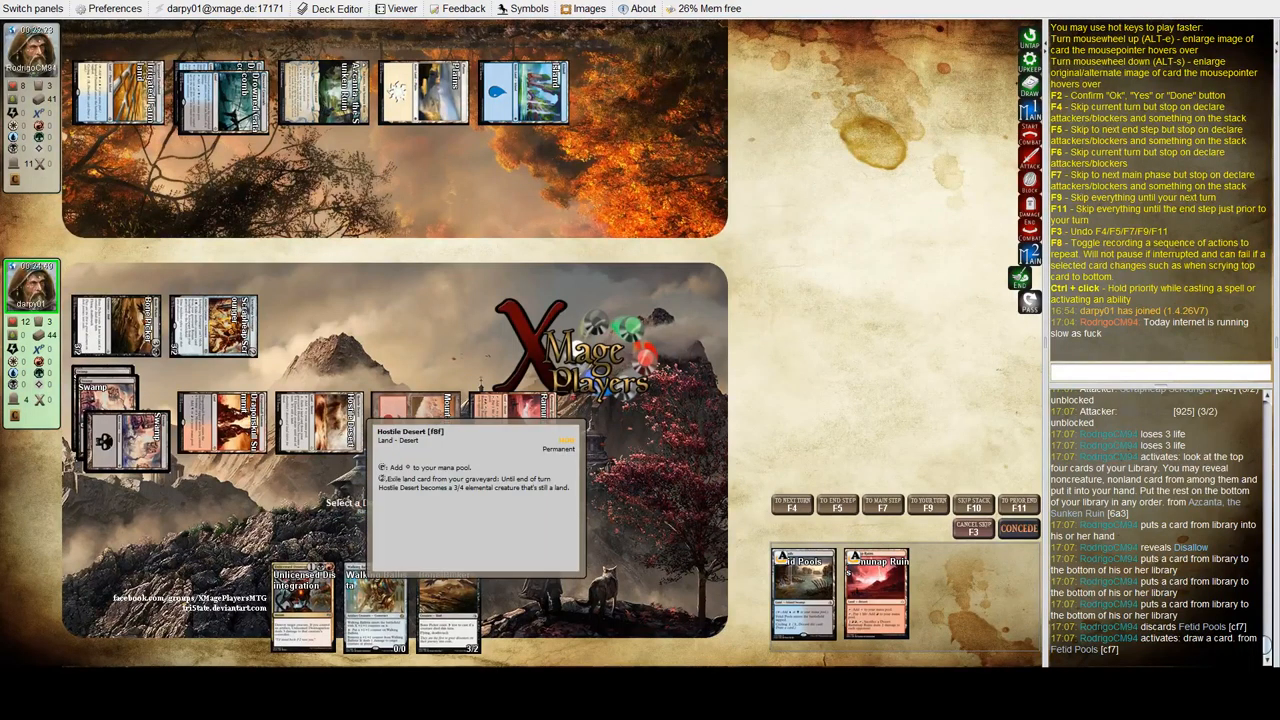
left_click(515, 425)
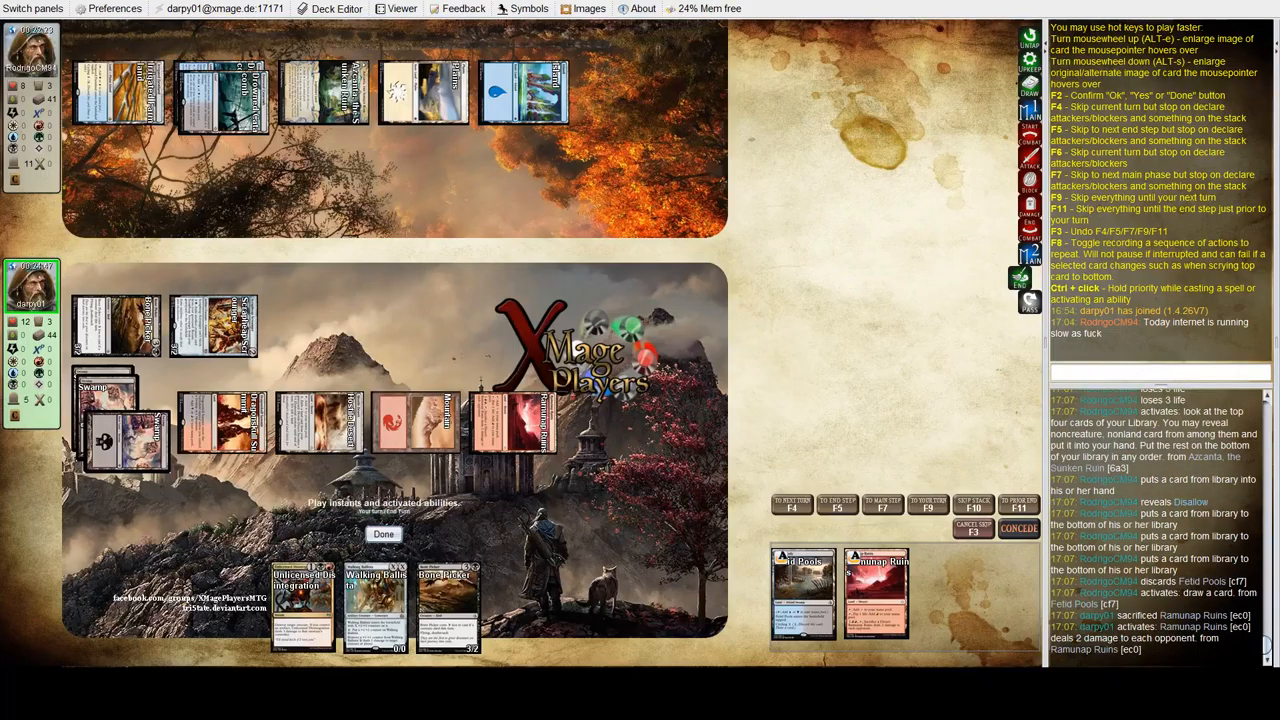
key("F2")
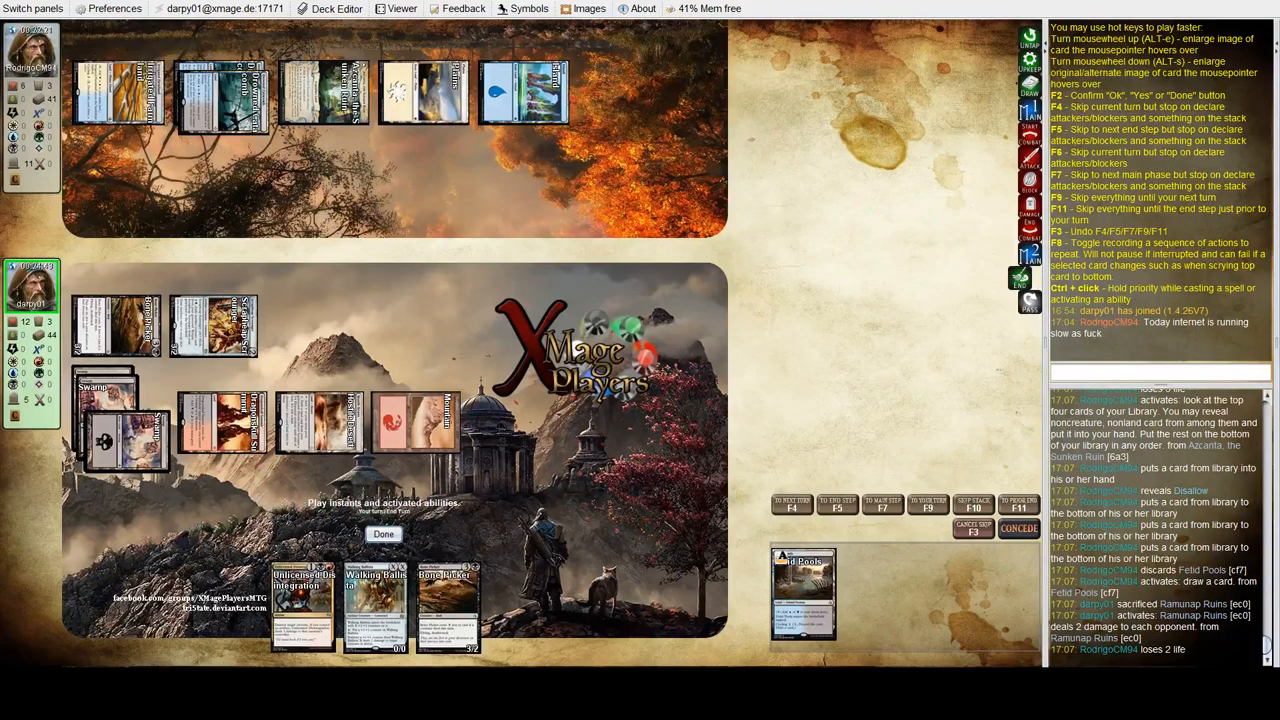
key("F9")
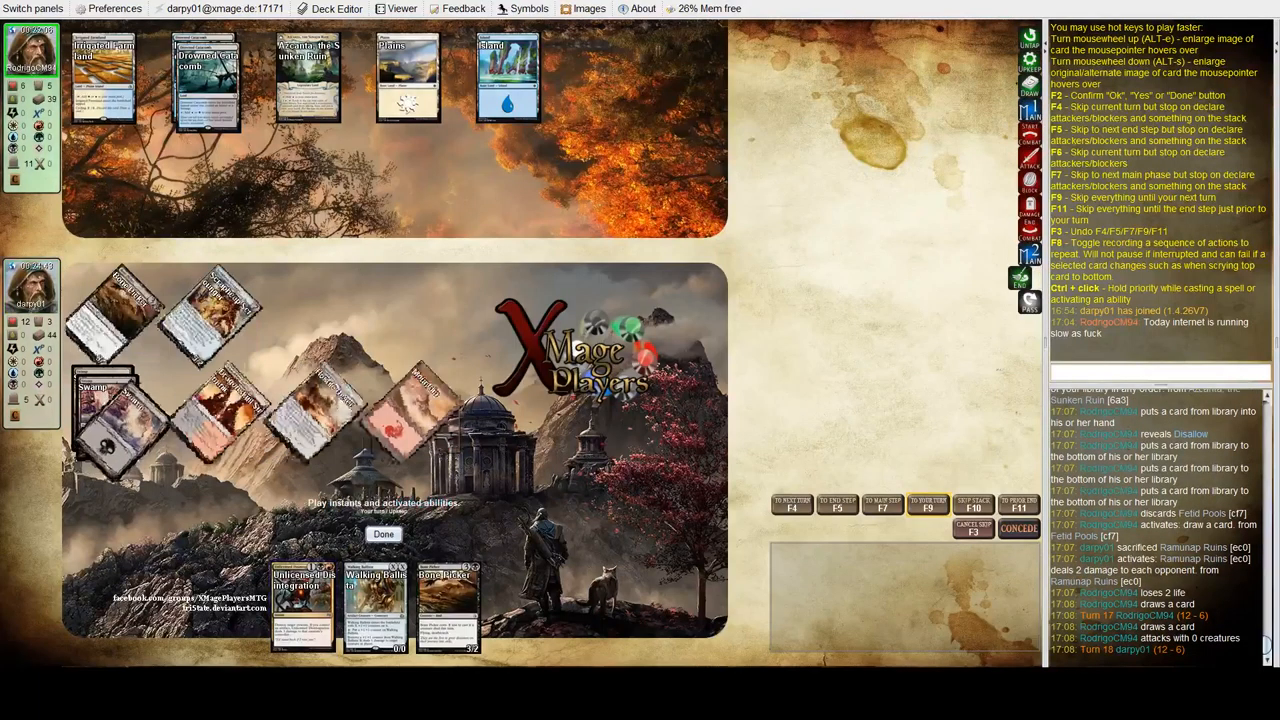
Step: Play Aether Hub and send both creatures to attack
key("F2")
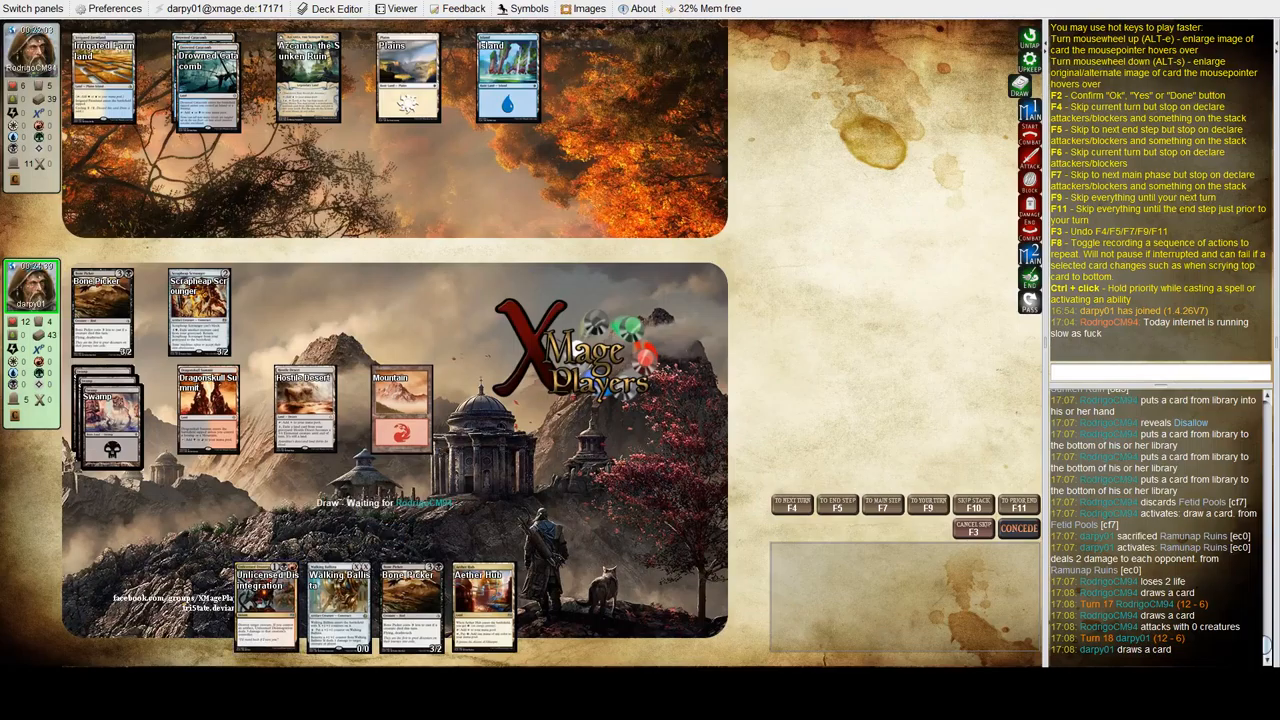
left_click(483, 610)
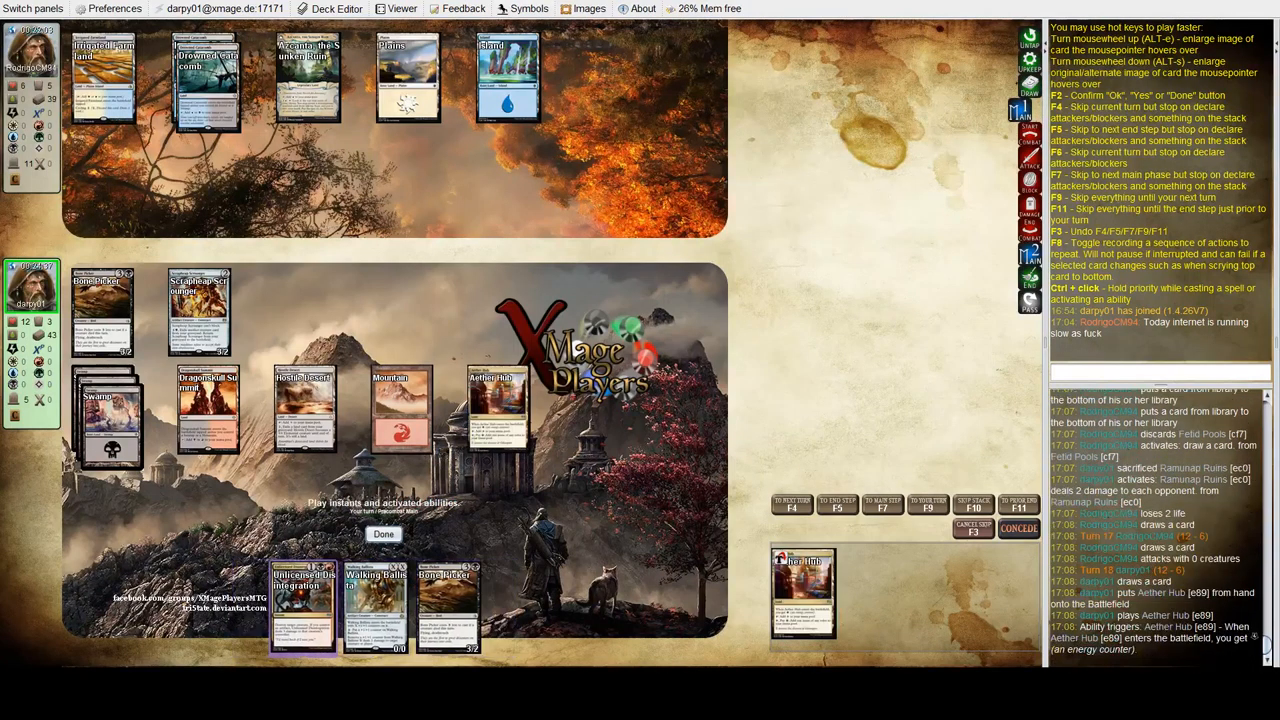
key("F2")
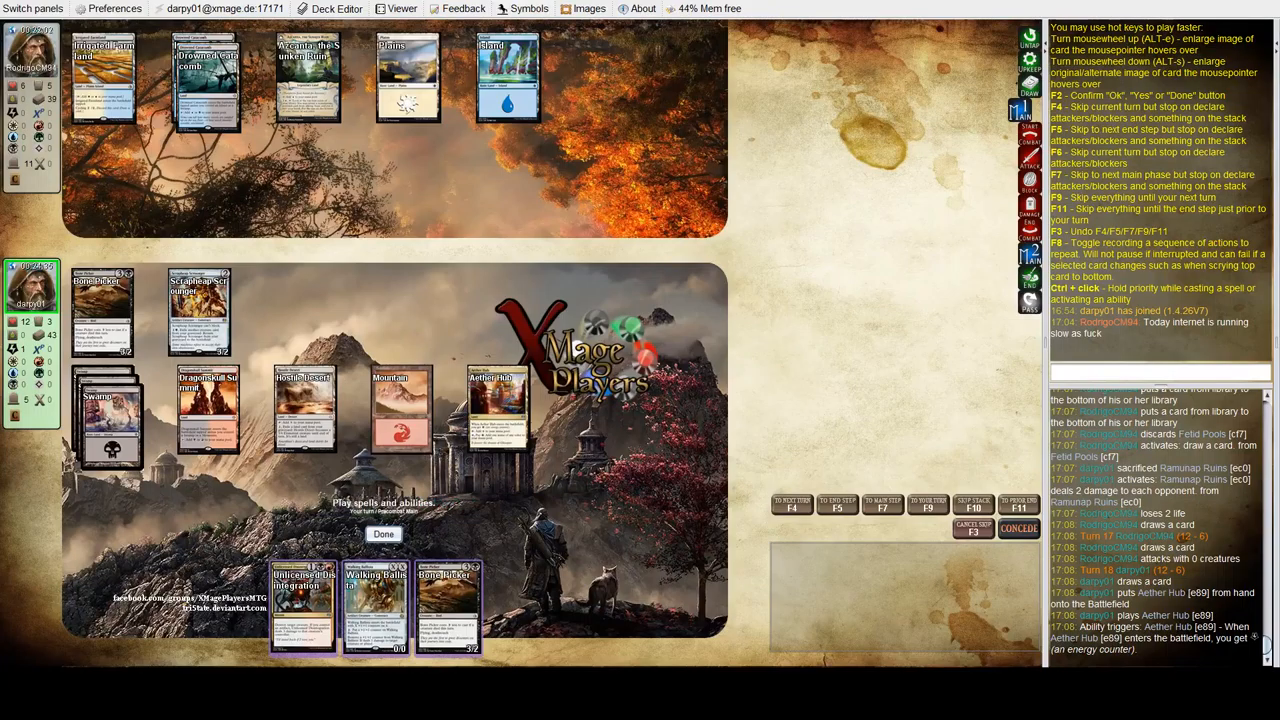
key("F2")
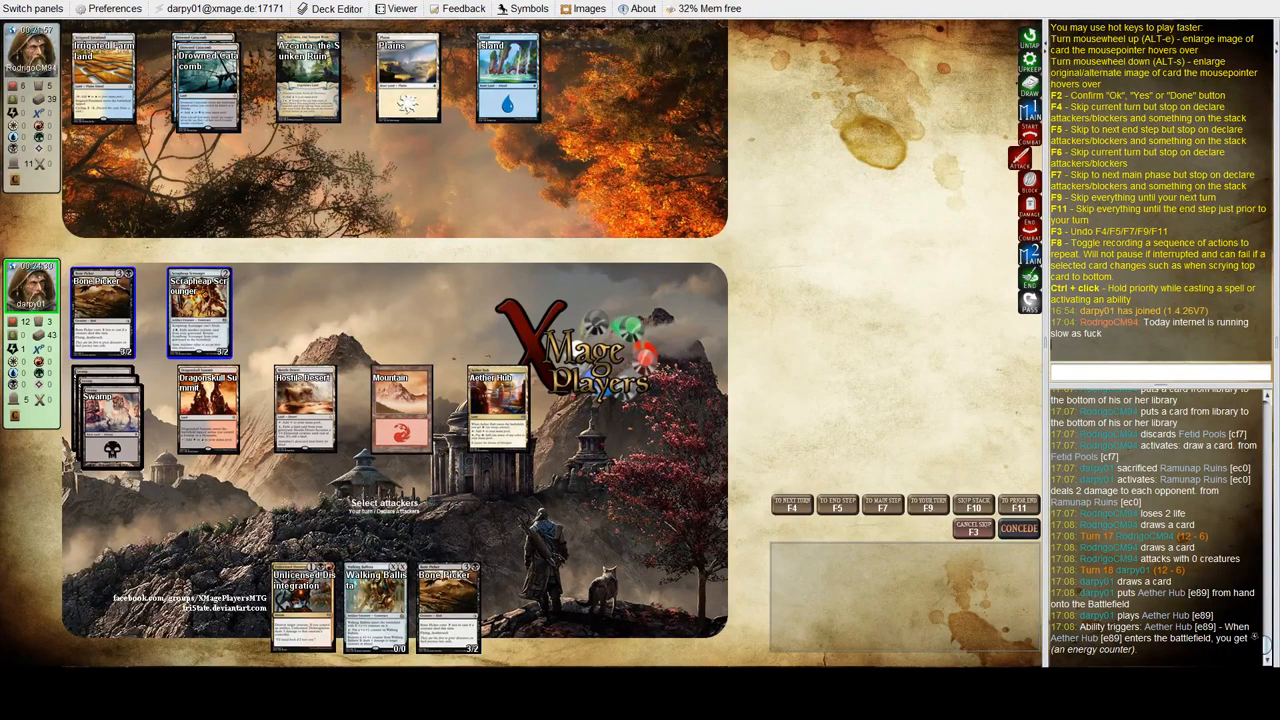
key("alt+a")
key("F2")
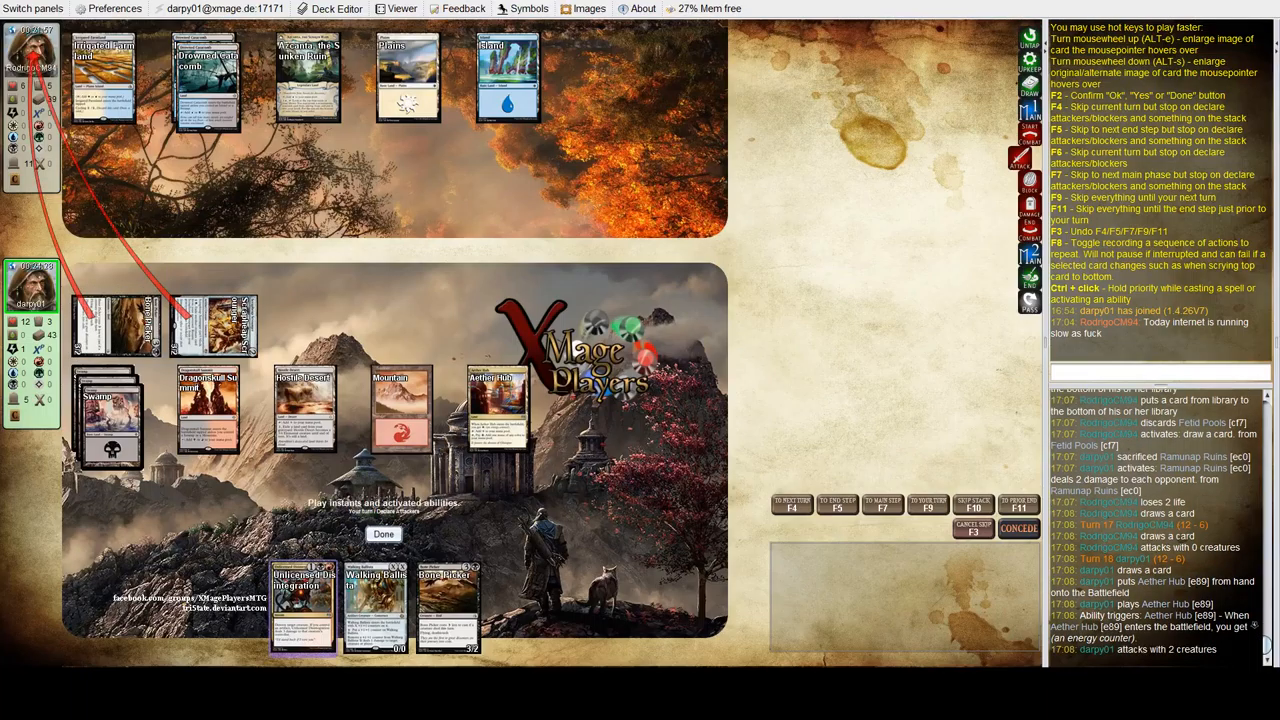
key("F2")
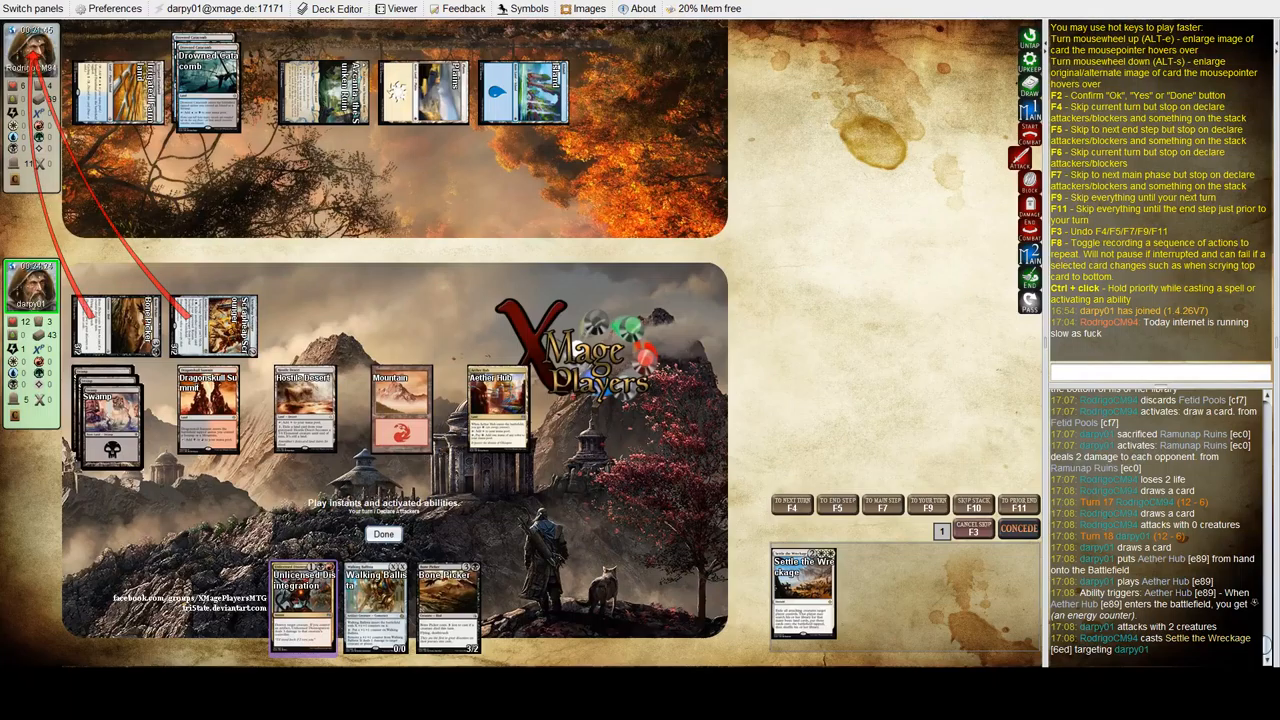
Step: After Settle the Wreckage resolves, search out a Swamp and a Mountain onto the battlefield
left_click(383, 534)
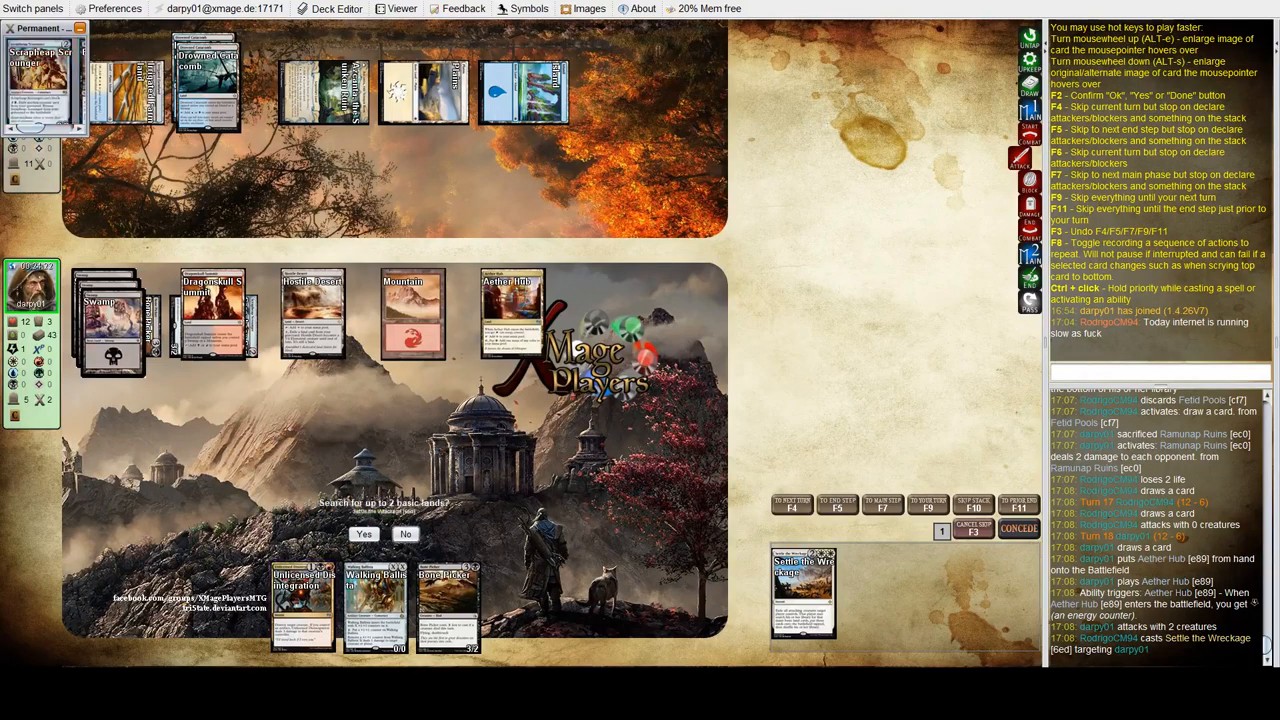
key("F2")
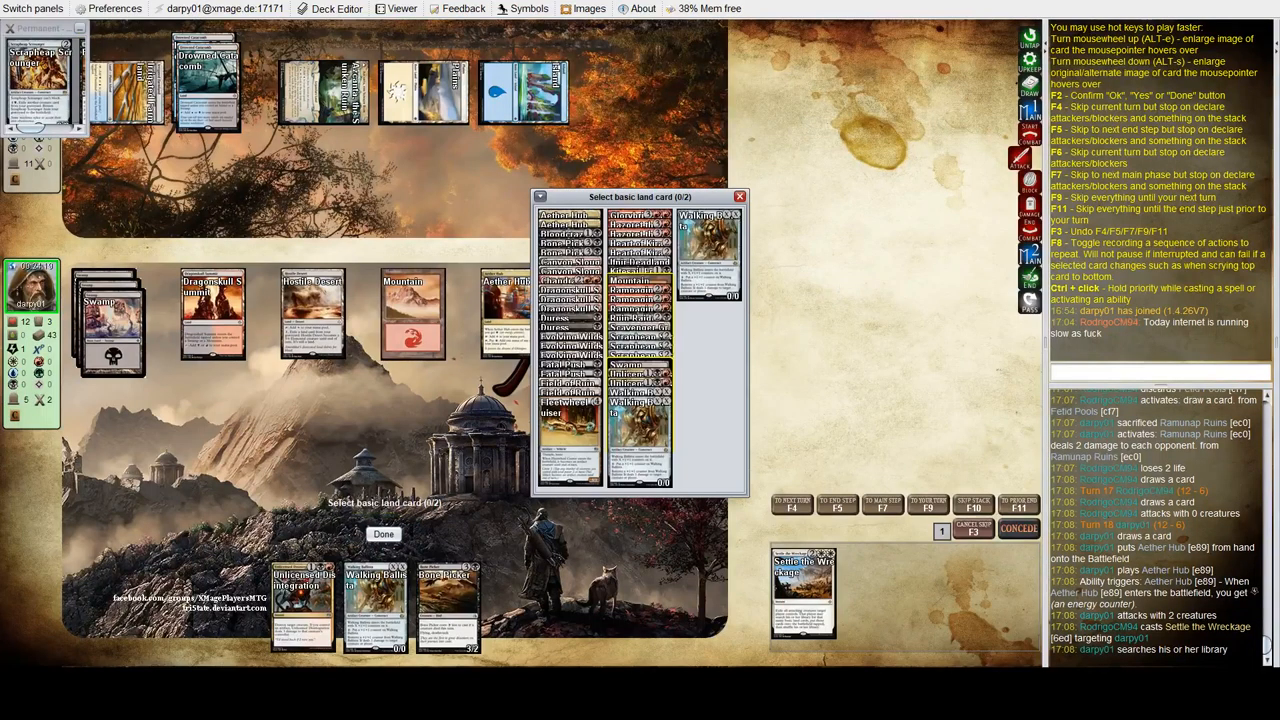
left_click(639, 362)
left_click(632, 282)
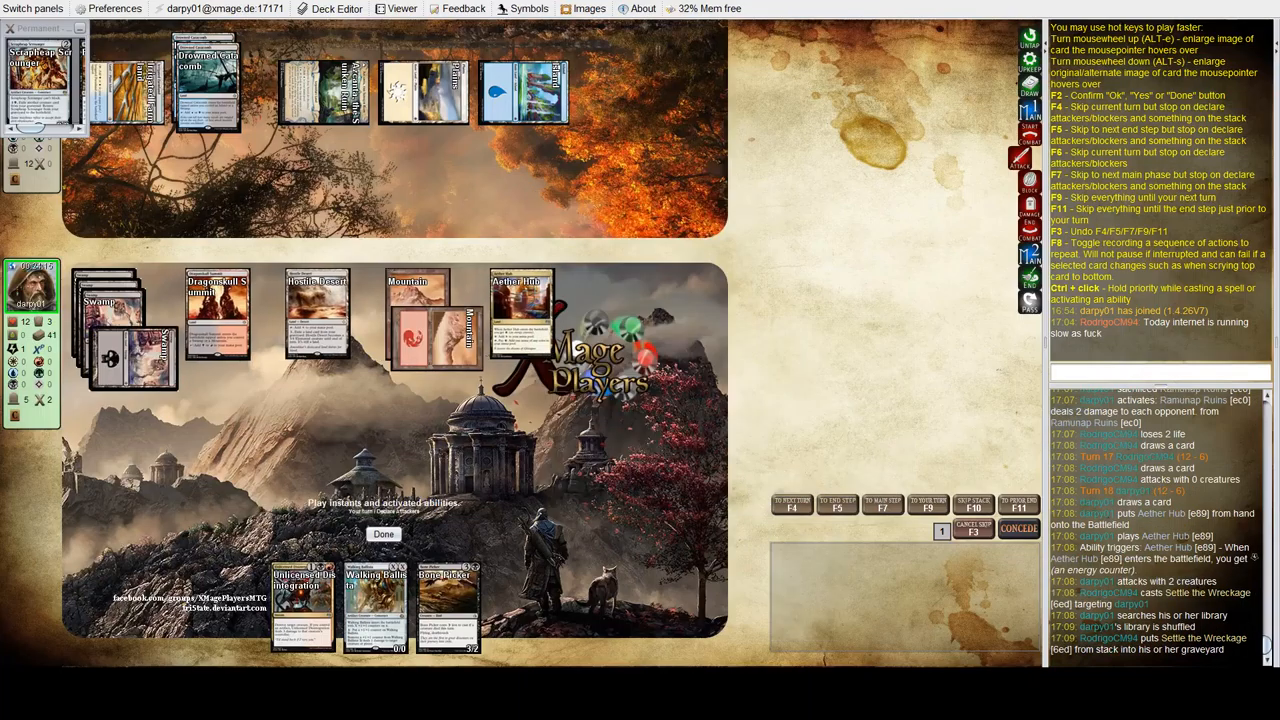
Step: Move the Scrapheap Scrounger preview aside and pass through the rest of combat
left_click_drag(37, 28, 895, 57)
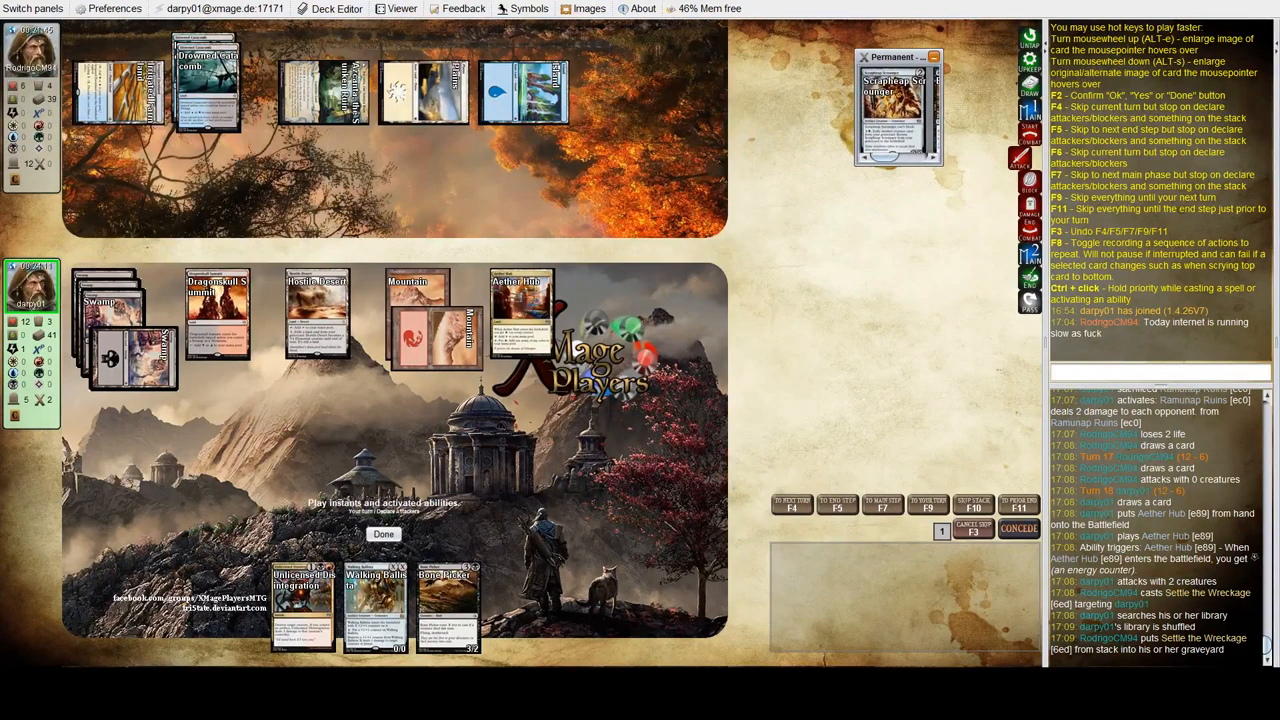
key("F2")
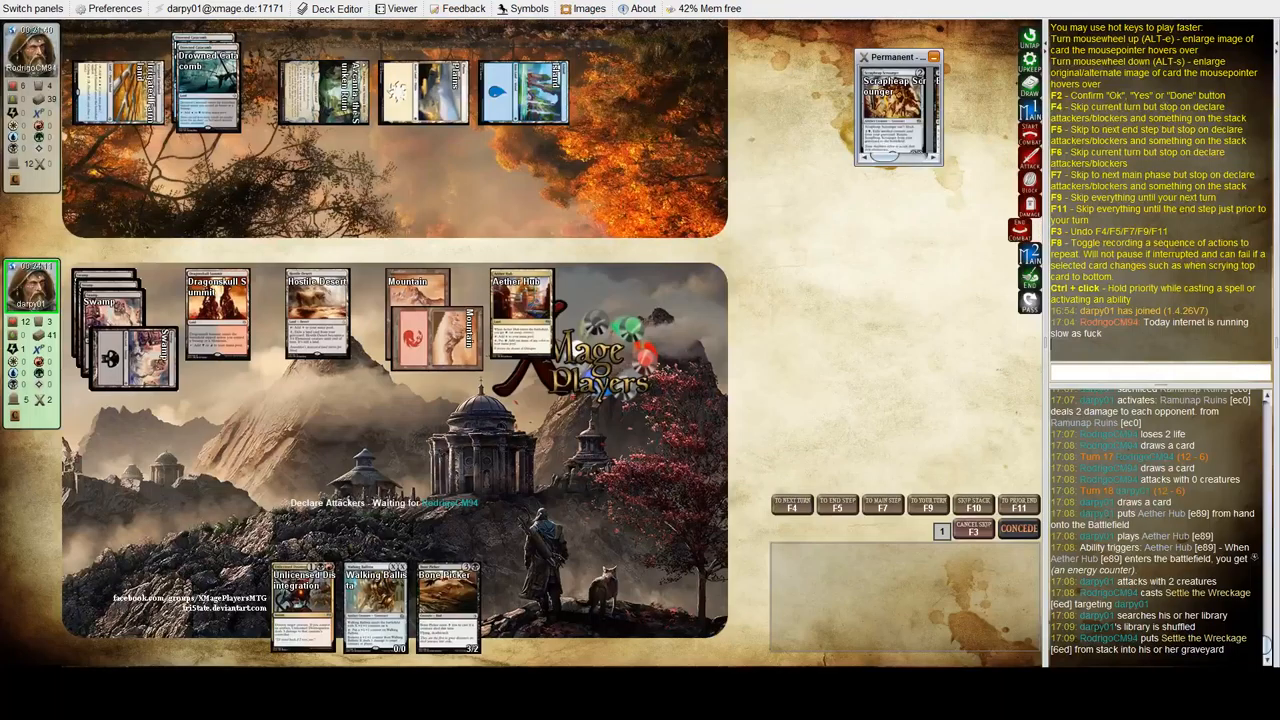
key("F2")
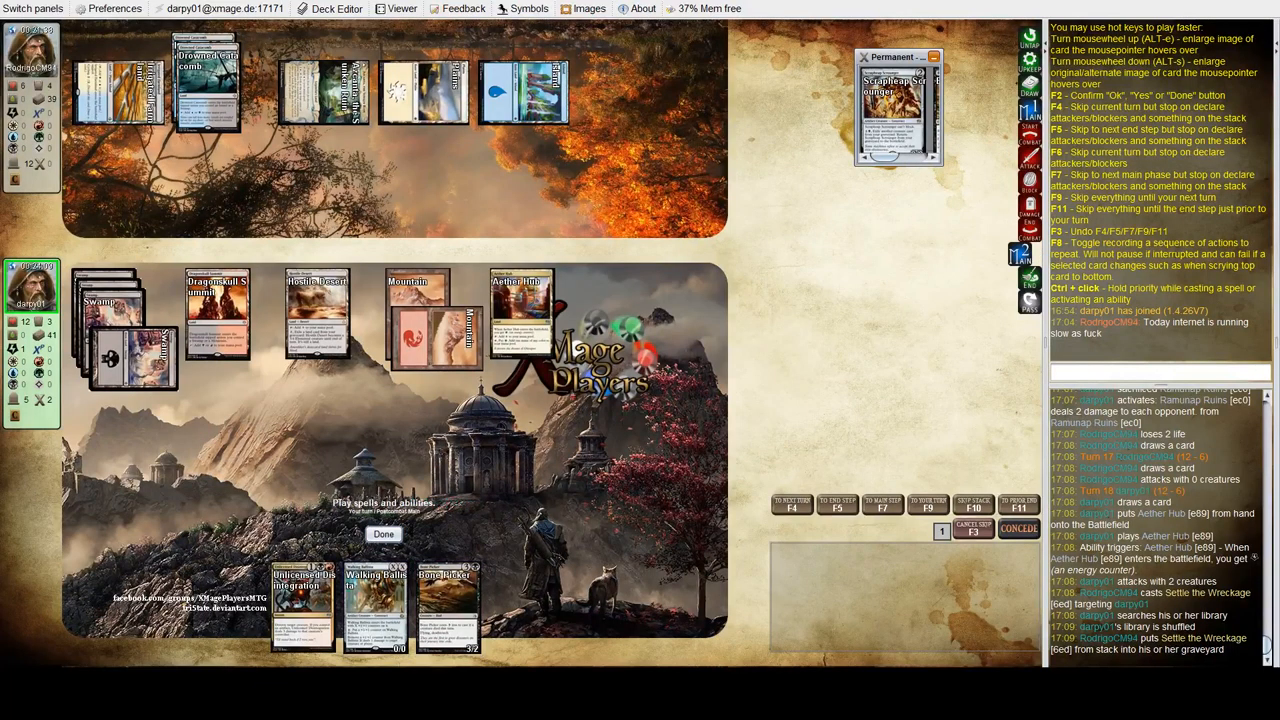
Step: Cast Walking Ballista with X=3, tapping Aether Hub, Mountain, Hostile Desert, Dragonskull Summit and Swamps, then pass priority
left_click(375, 605)
left_click(565, 292)
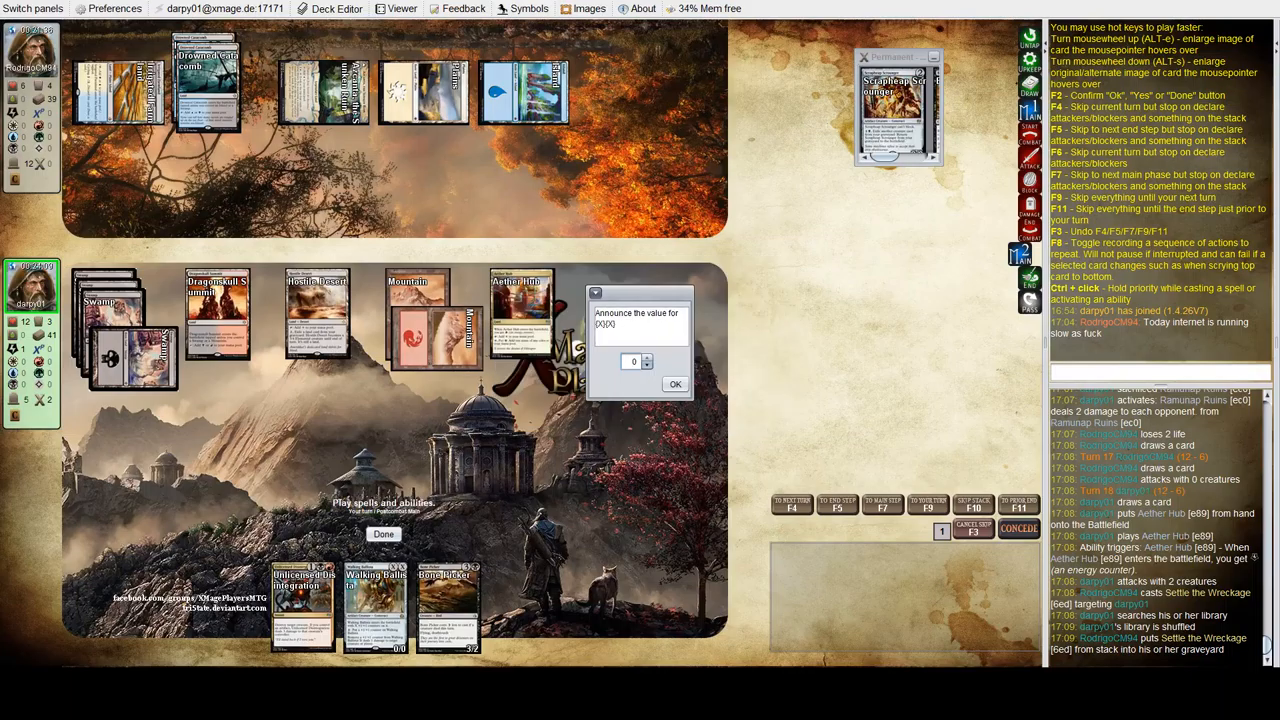
left_click(648, 357)
left_click(676, 385)
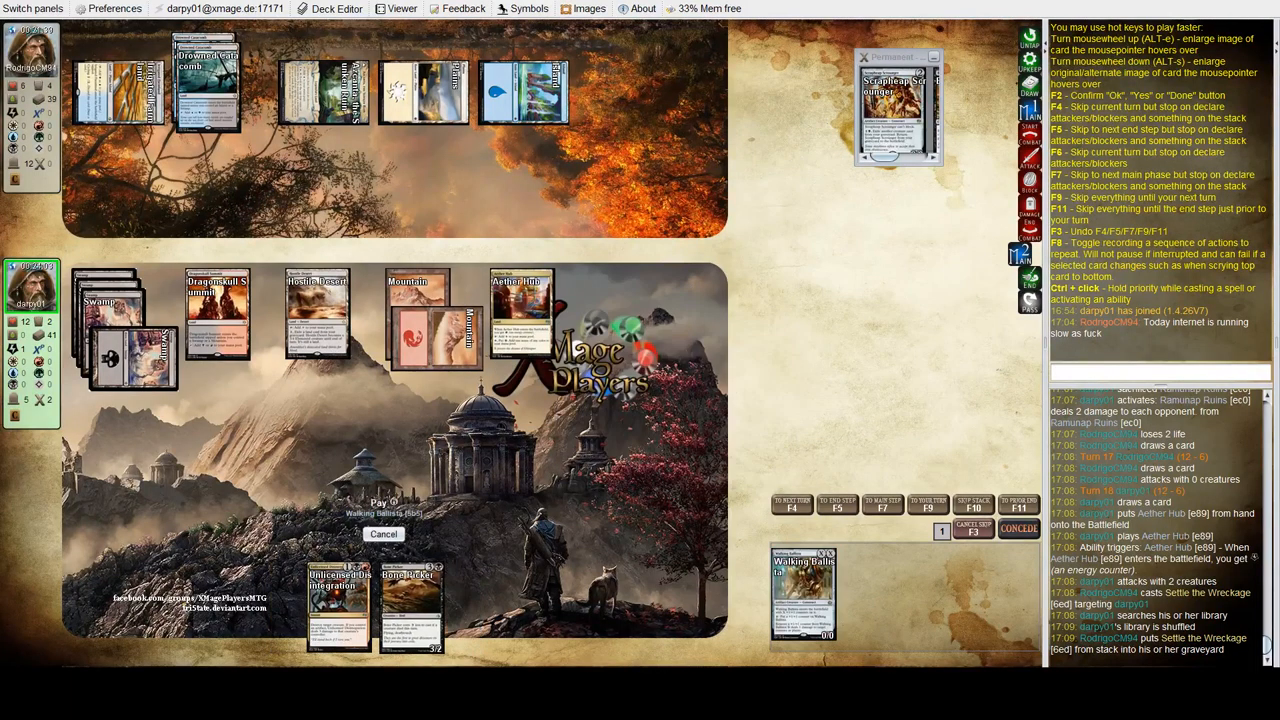
left_click(520, 315)
left_click(417, 300)
left_click(317, 300)
left_click(217, 300)
left_click(200, 400)
left_click(110, 295)
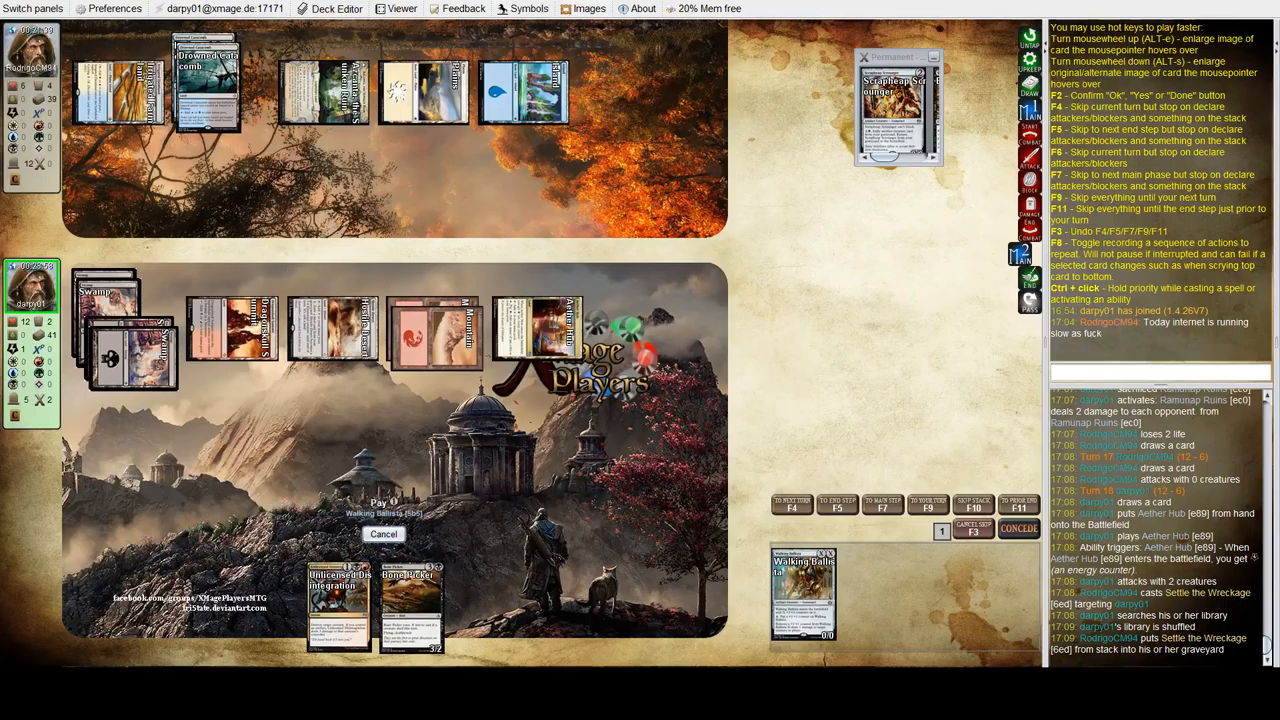
left_click(105, 295)
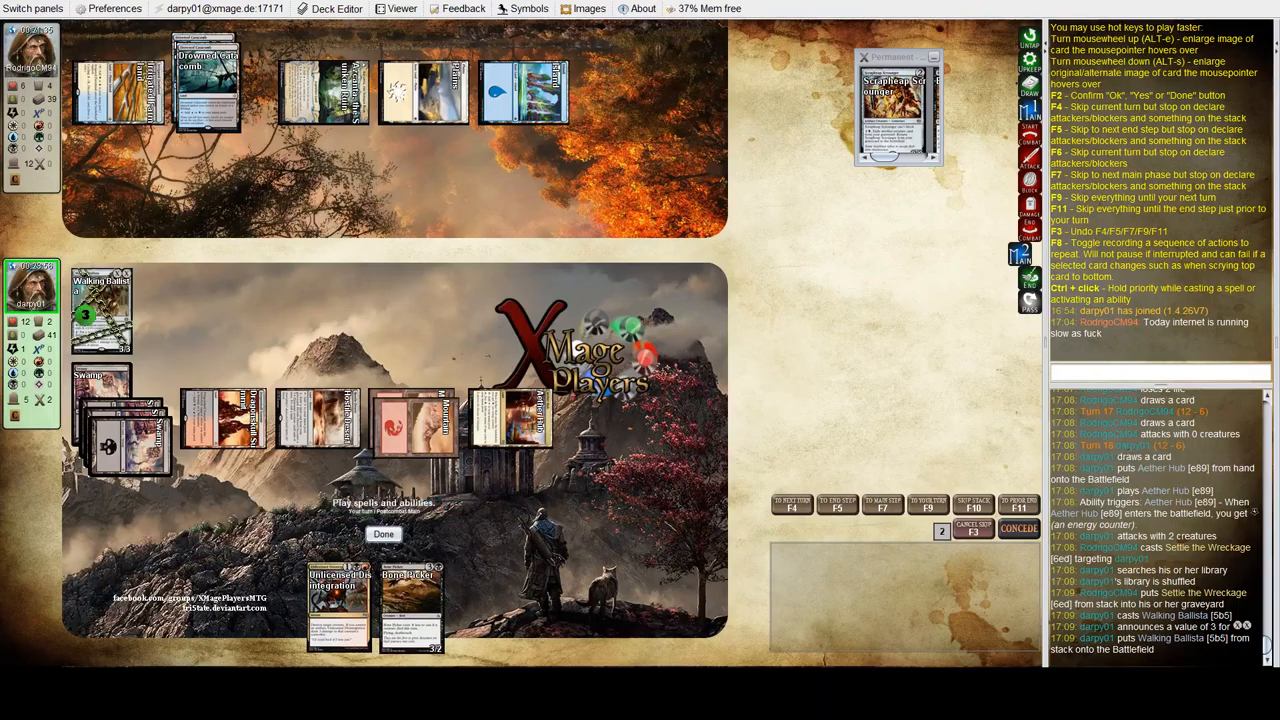
left_click(837, 505)
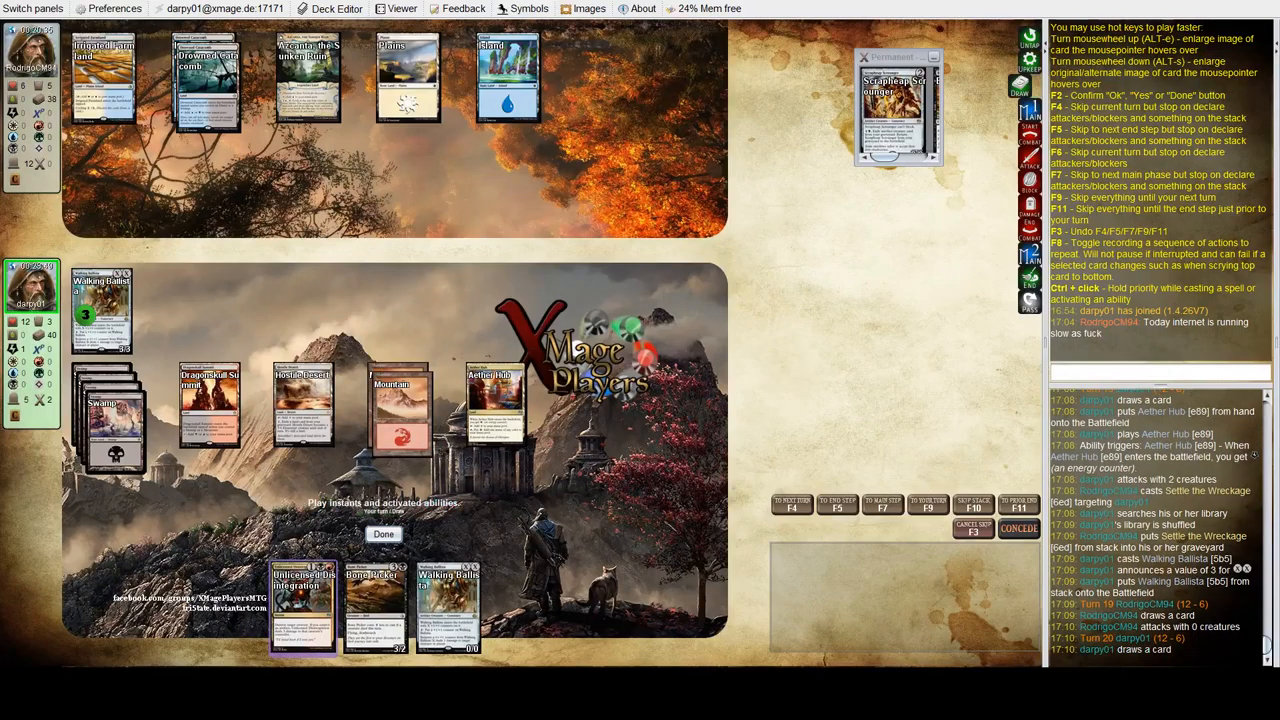
Step: Advance to combat and attack the opponent with Walking Ballista for 3 unblocked damage
key("F2")
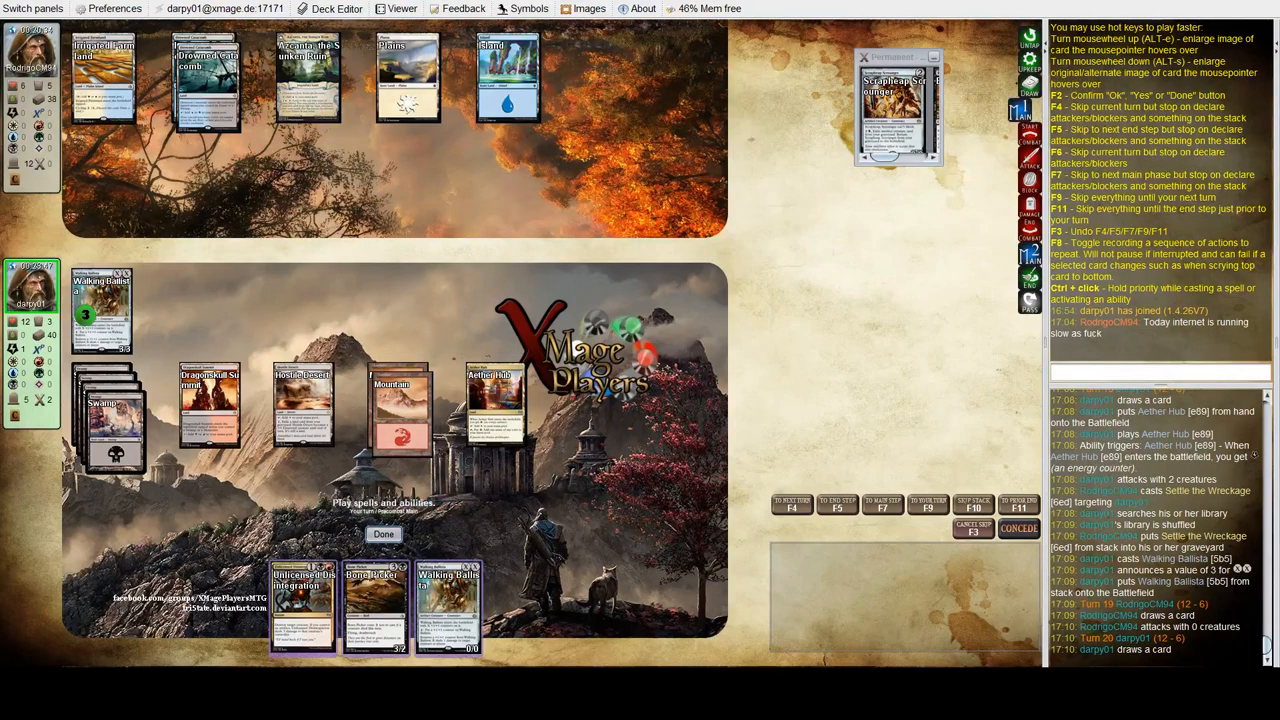
key("F2")
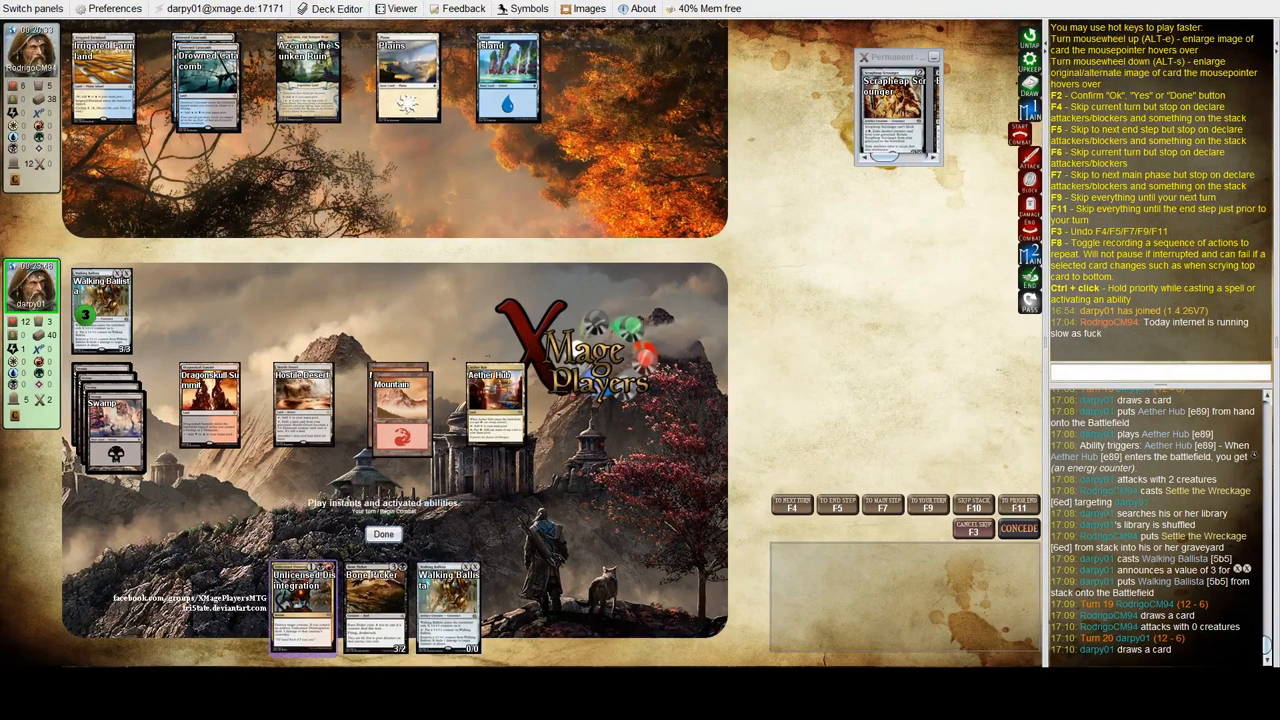
key("F2")
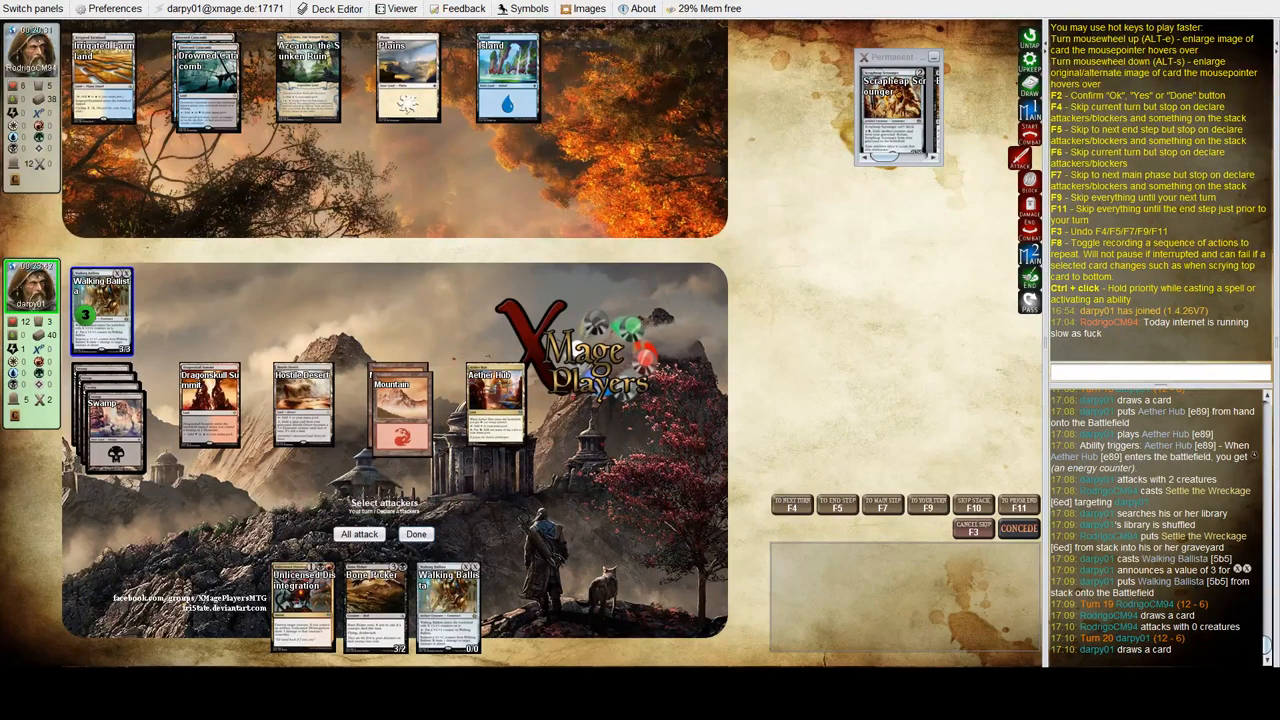
left_click(359, 533)
left_click(416, 533)
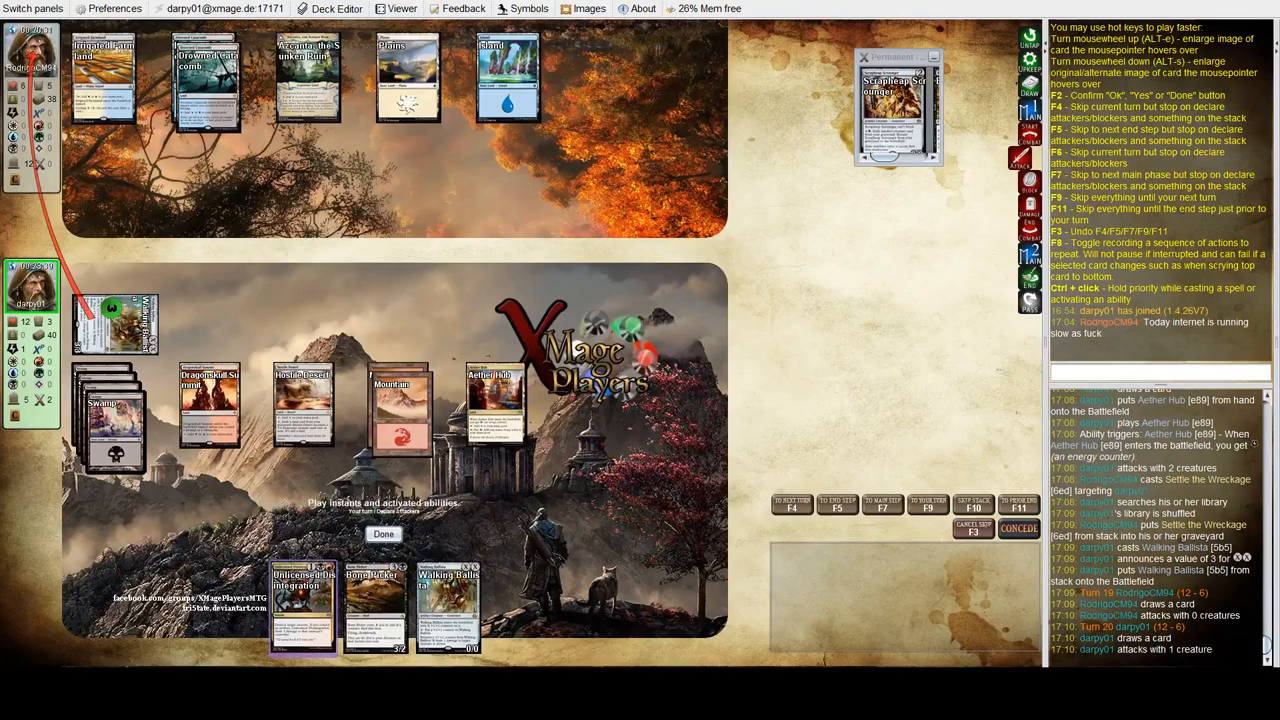
left_click(383, 533)
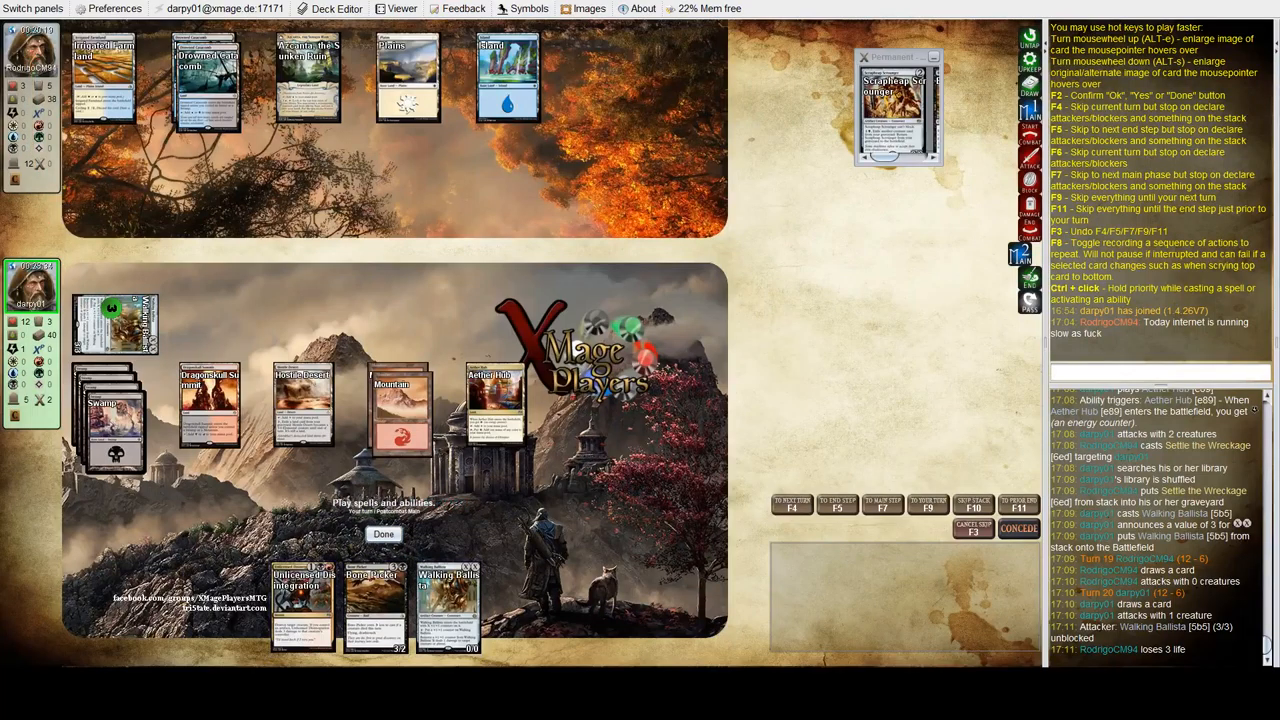
Step: Remove two +1/+1 counters from Walking Ballista, dealing 1 damage to the opponent each time
left_click(447, 605)
left_click(640, 308)
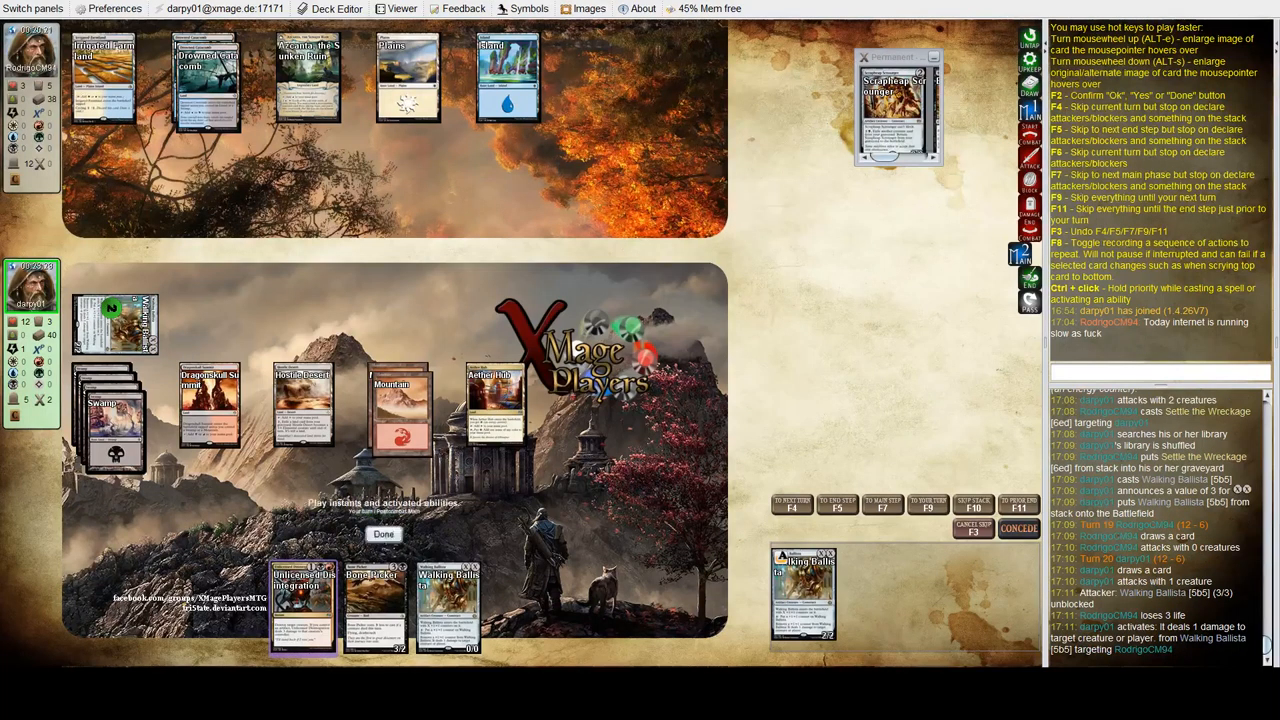
left_click(384, 533)
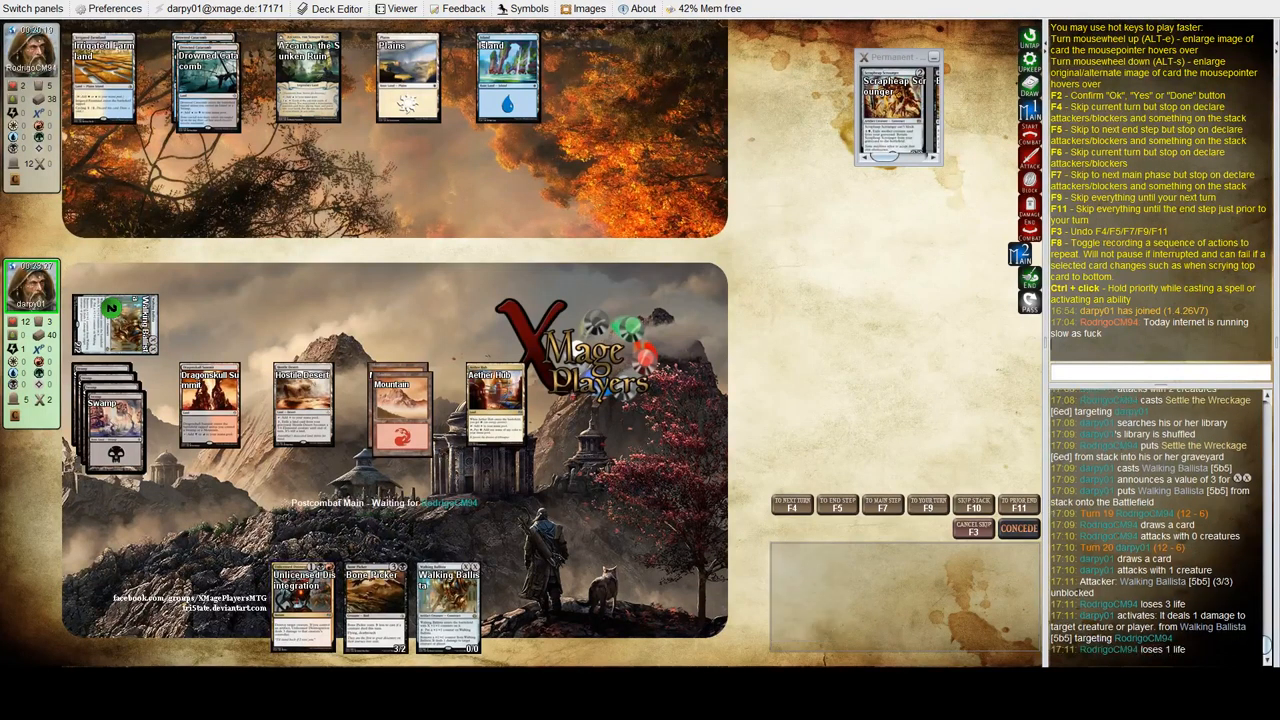
left_click(447, 605)
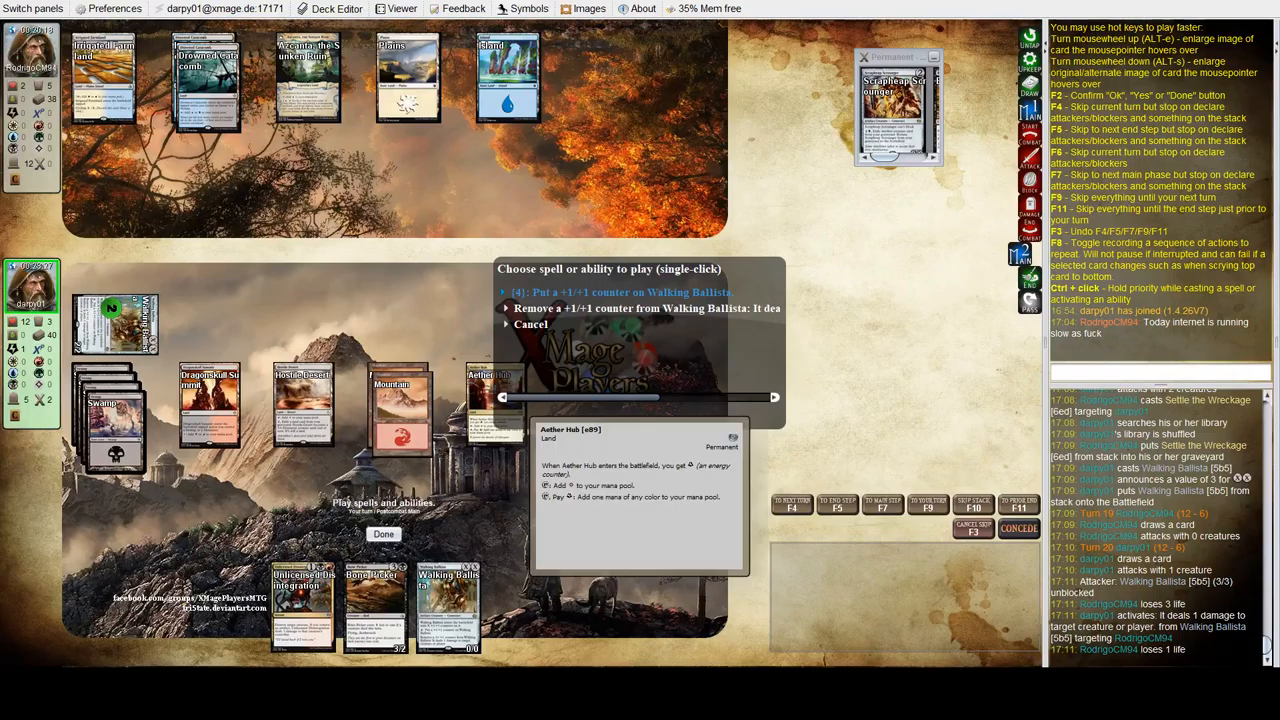
left_click(640, 308)
left_click(32, 47)
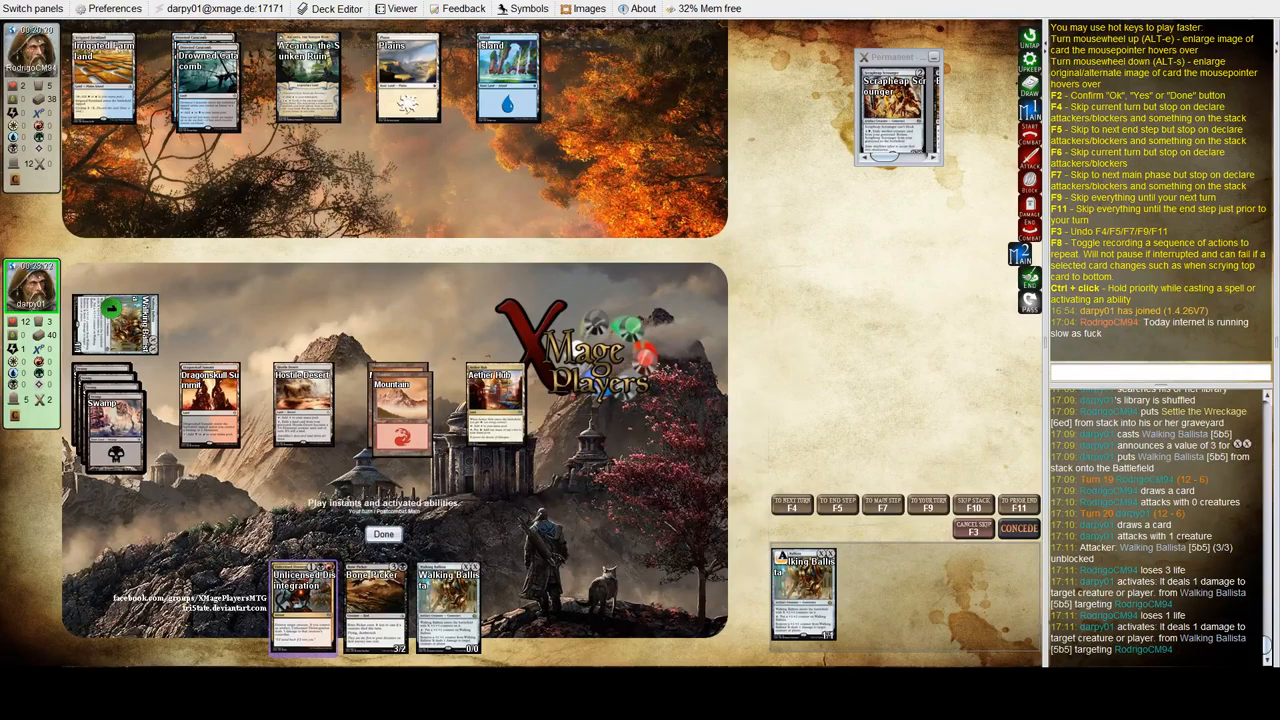
left_click(383, 533)
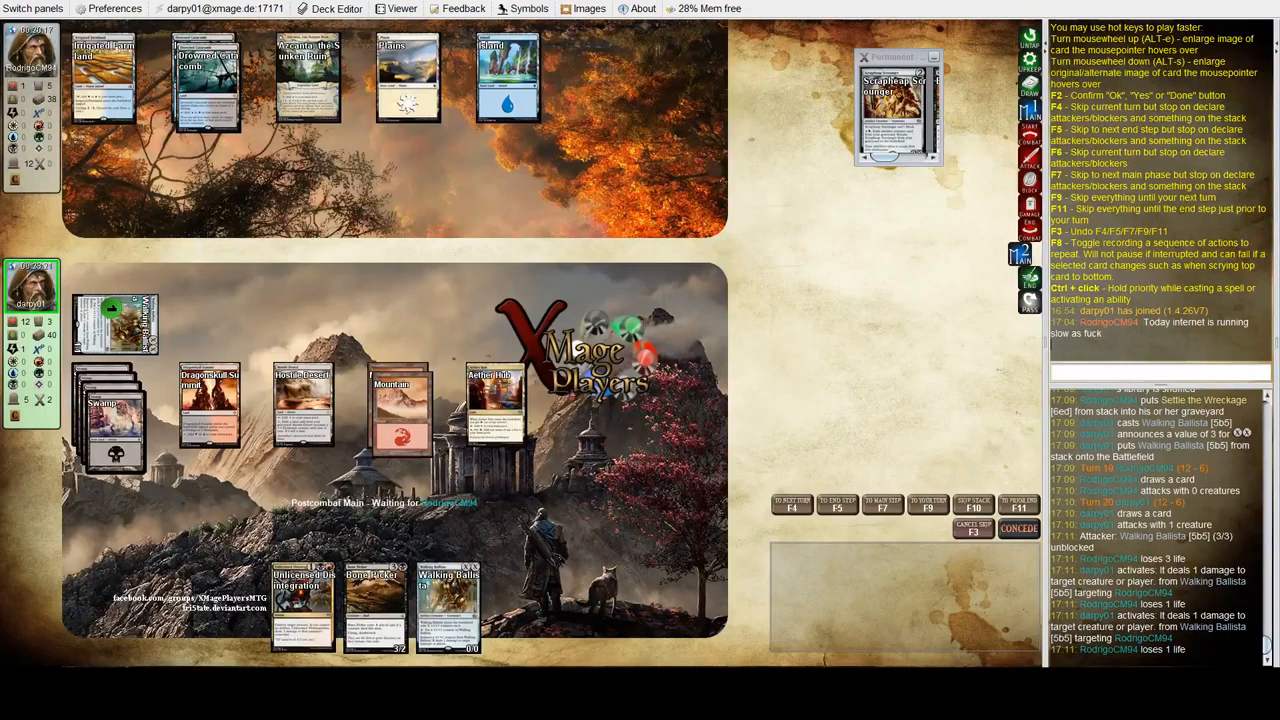
Step: Remove the last counter for a final 1-damage ping at the opponent and let it resolve
left_click(448, 607)
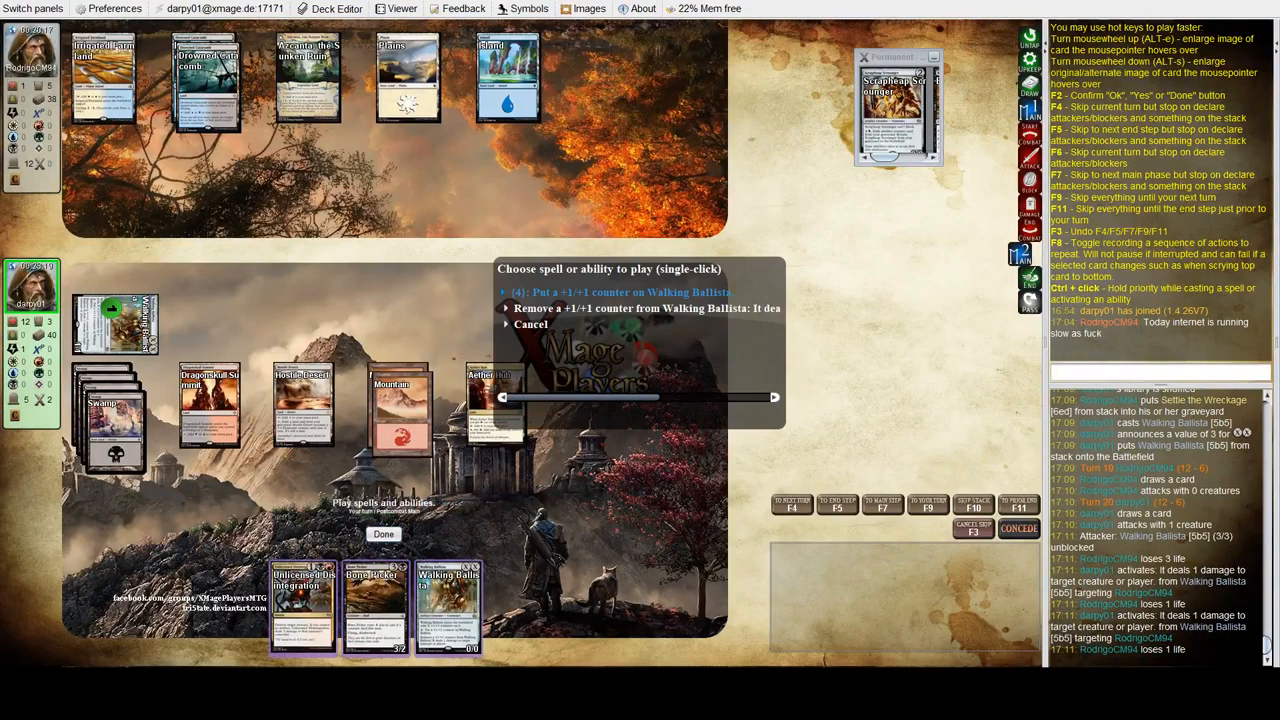
left_click(600, 308)
left_click(32, 285)
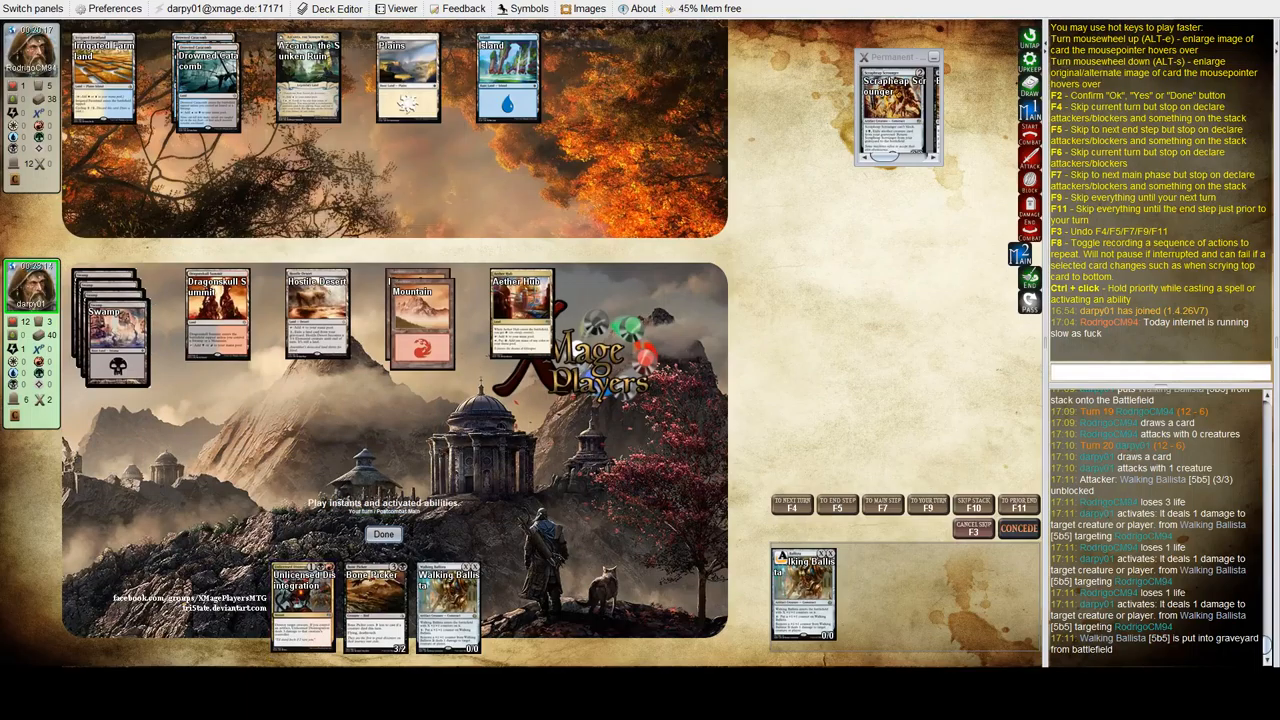
left_click(384, 534)
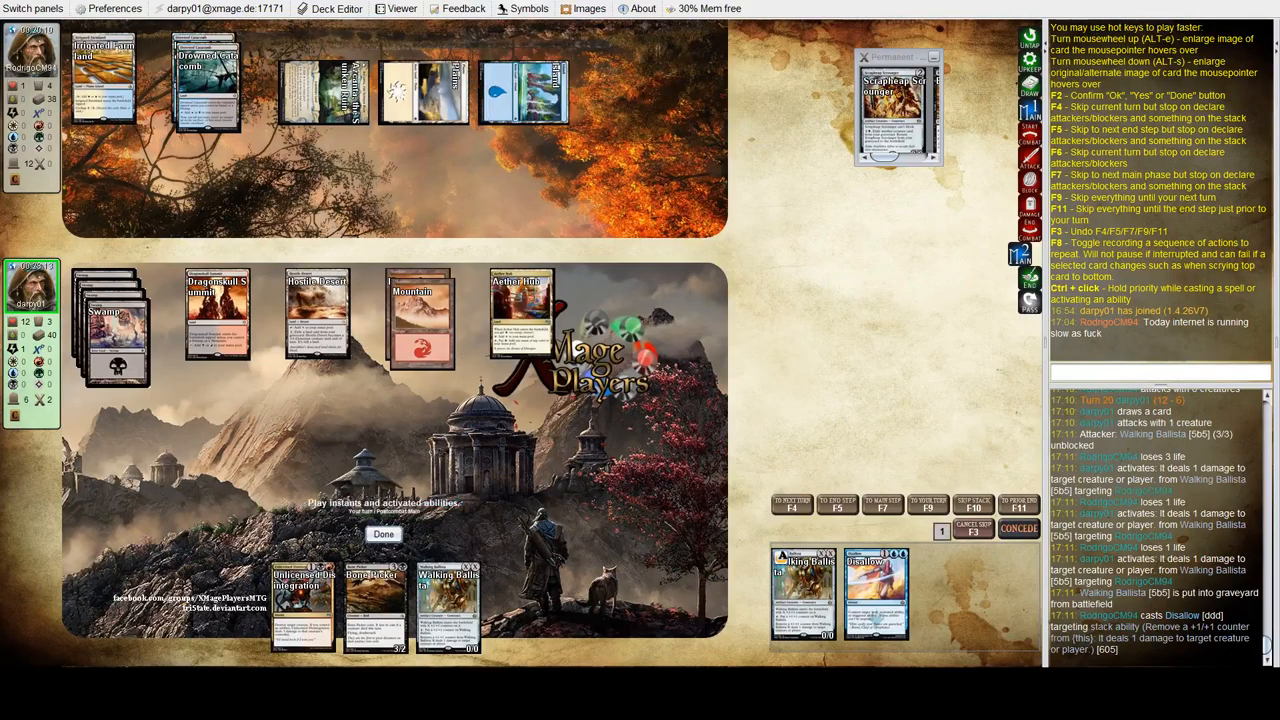
Step: Let Disallow resolve, then cast Bone Picker from hand paying with a Swamp
key("F2")
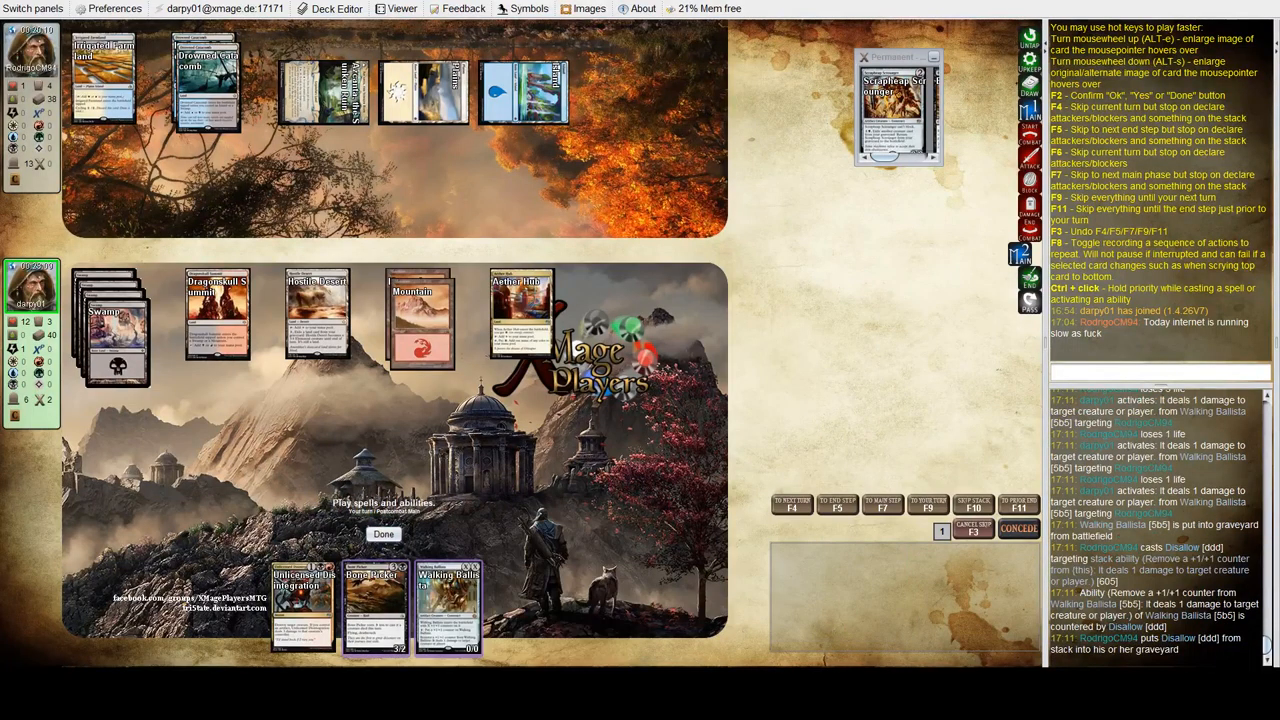
left_click(375, 605)
left_click(117, 335)
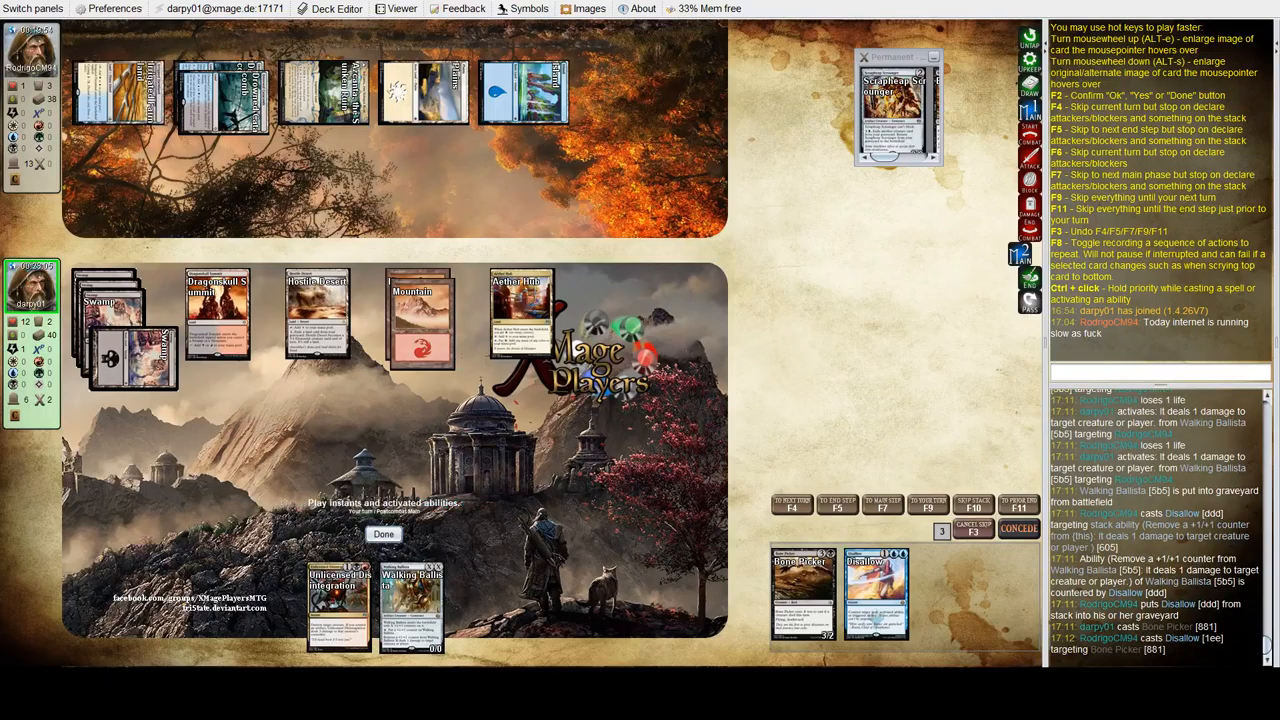
Step: Resolve the stack and cast the second Walking Ballista with X set to 1
key("F2")
left_click(410, 605)
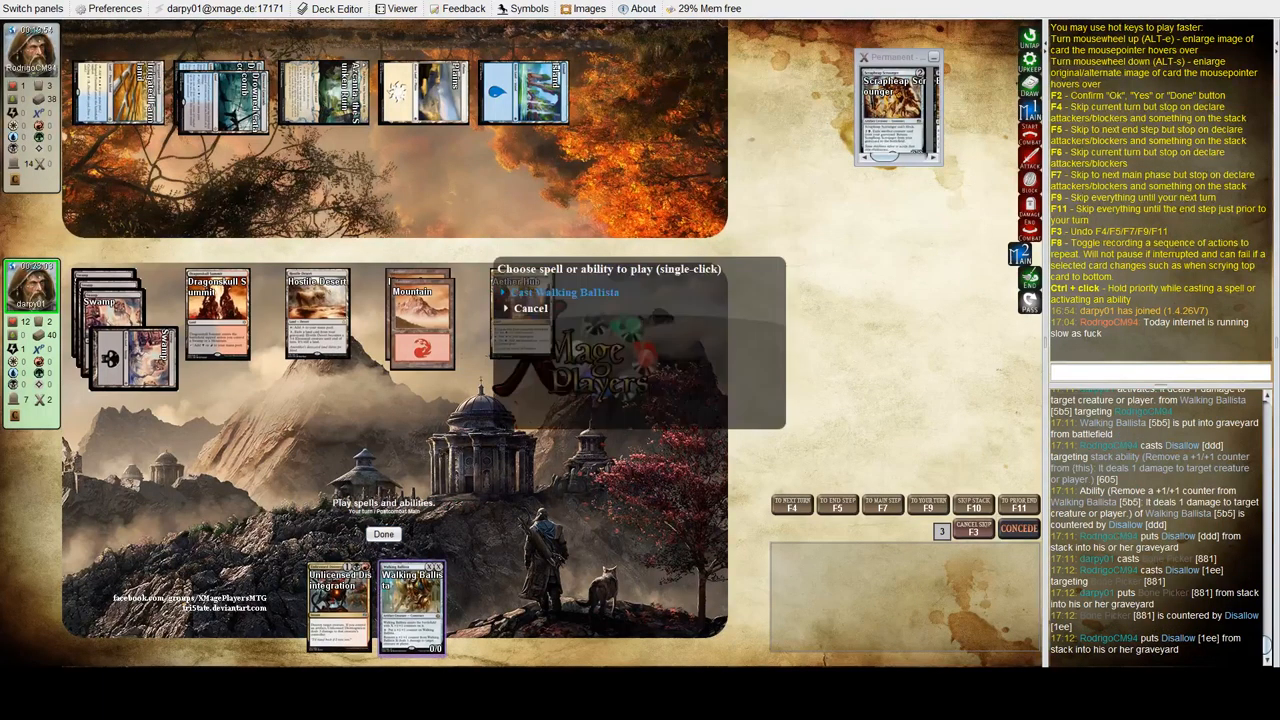
left_click(563, 292)
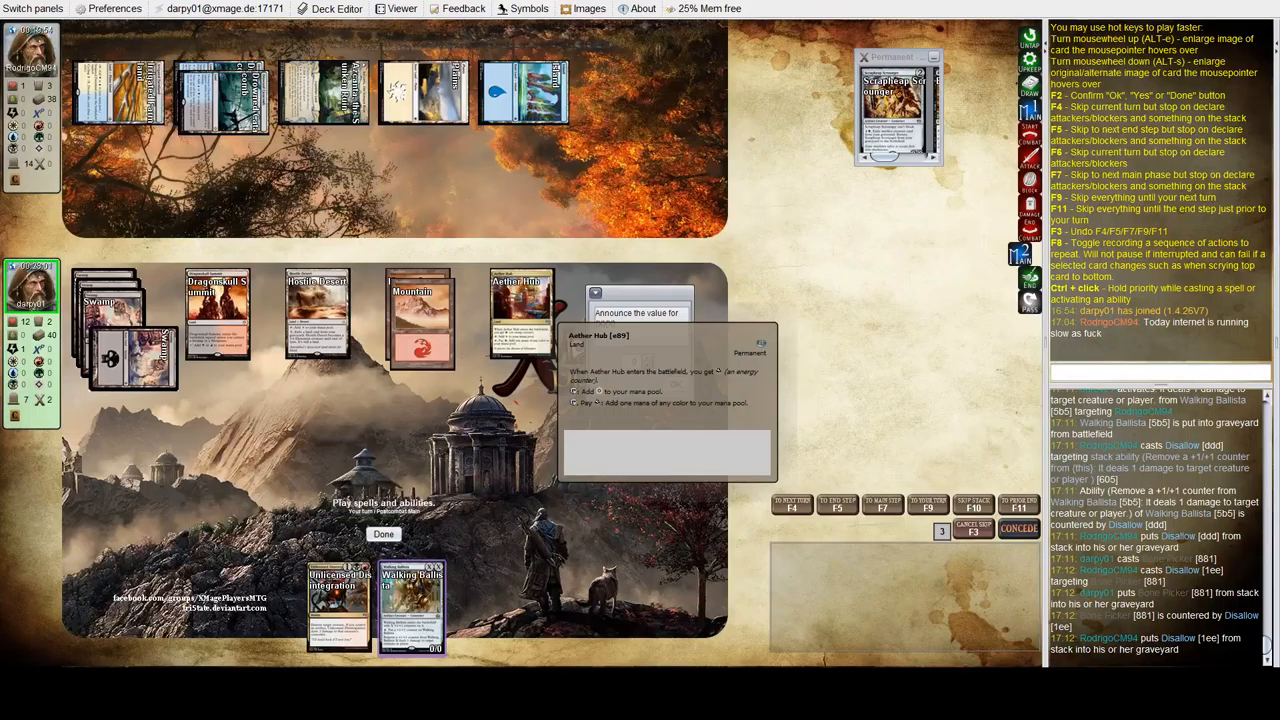
left_click_drag(640, 293, 680, 184)
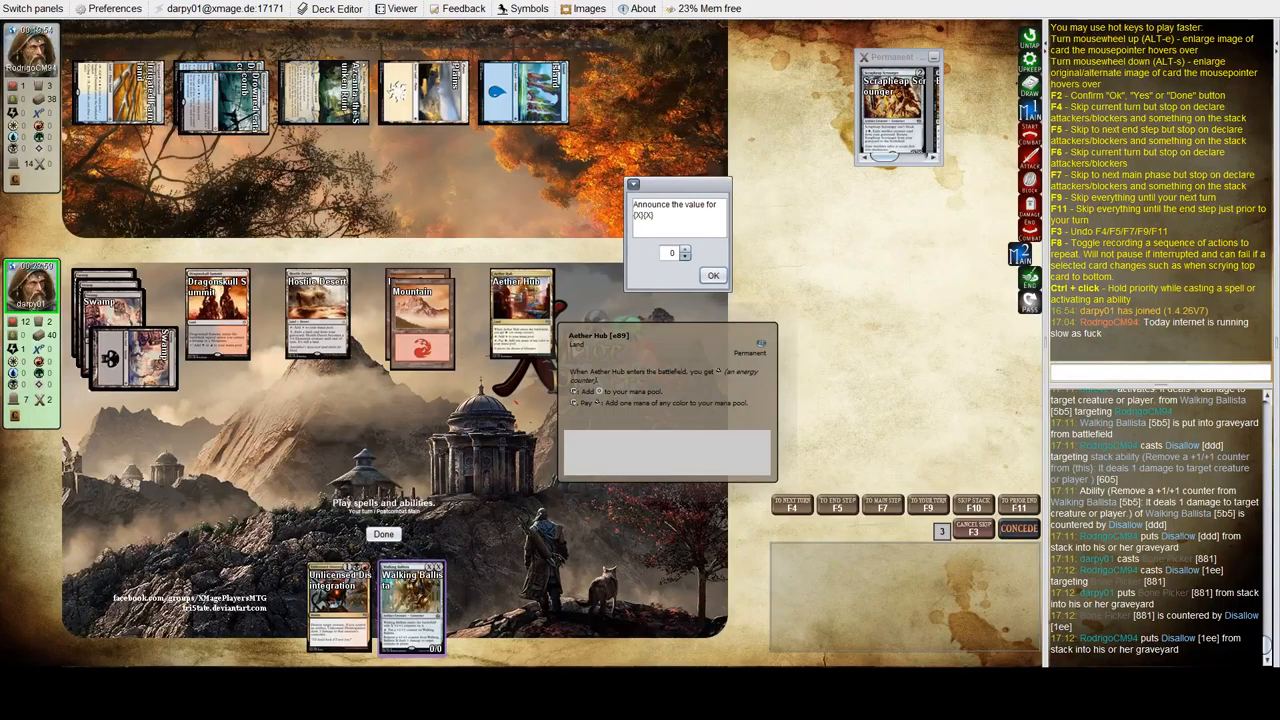
left_click(685, 248)
left_click(713, 275)
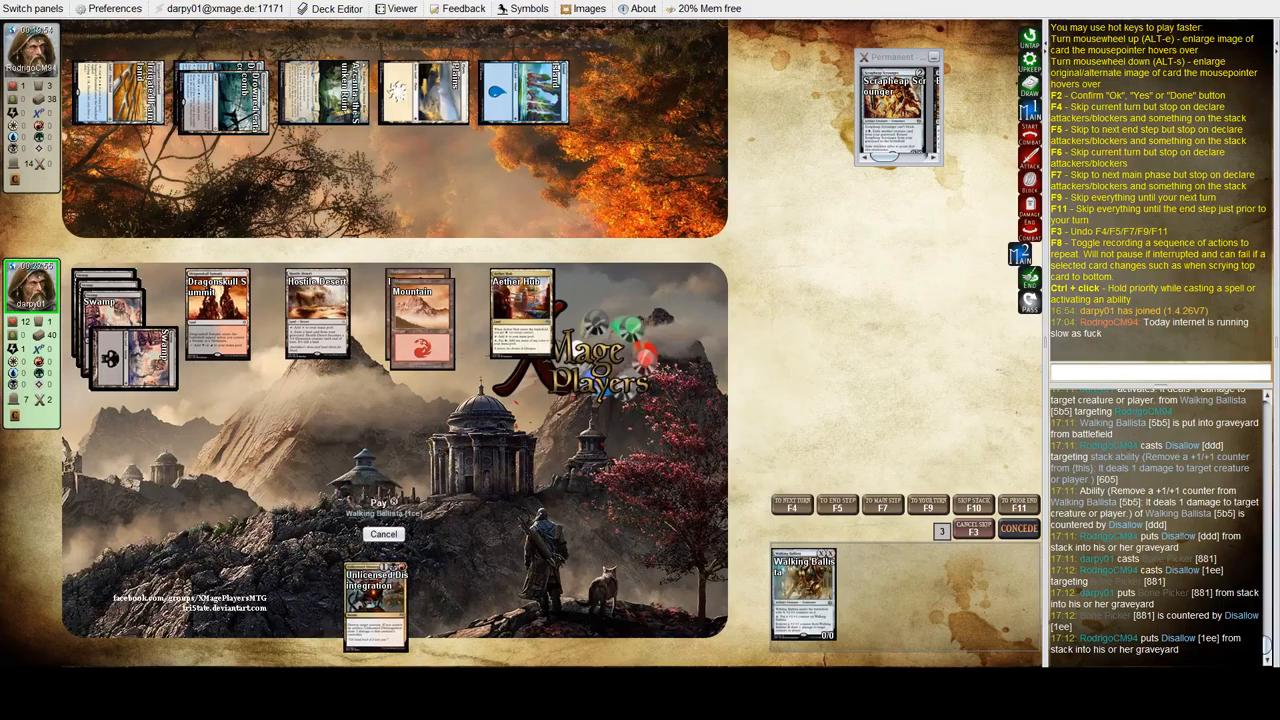
Step: Pay with Aether Hub and a Mountain, then dismiss the 'You won the match' result dialog
left_click(520, 315)
left_click(420, 315)
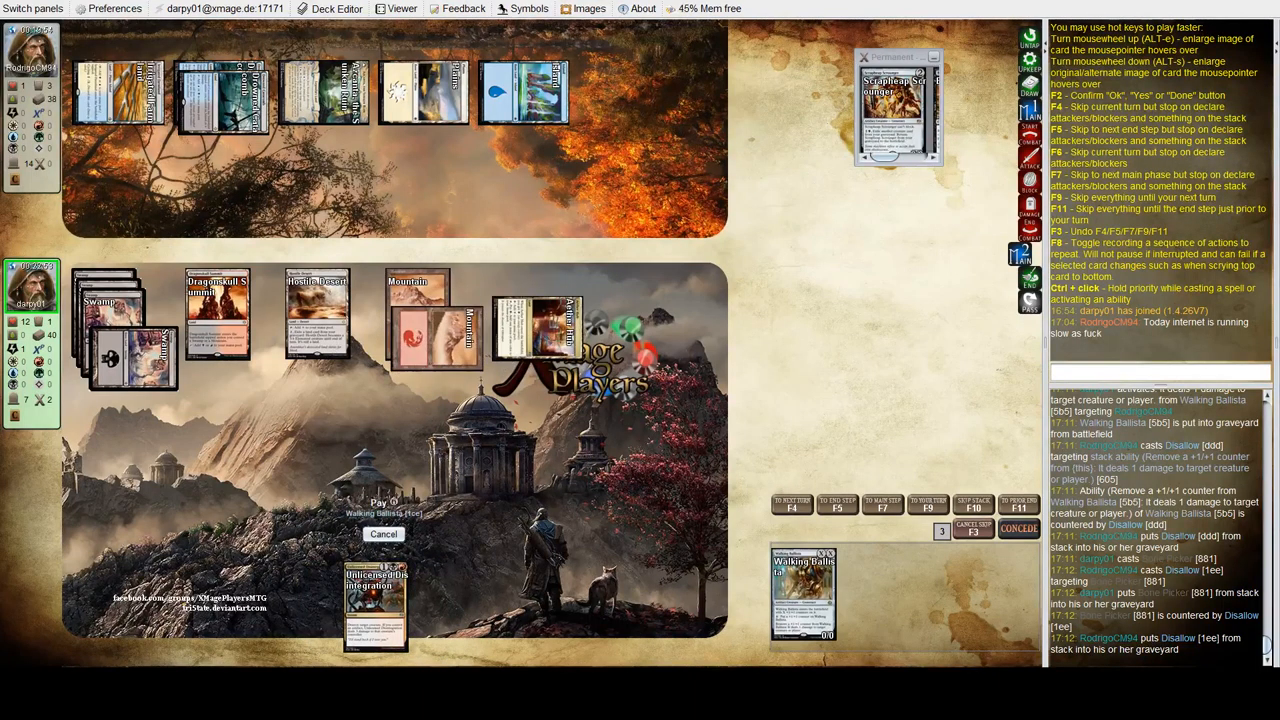
left_click(318, 315)
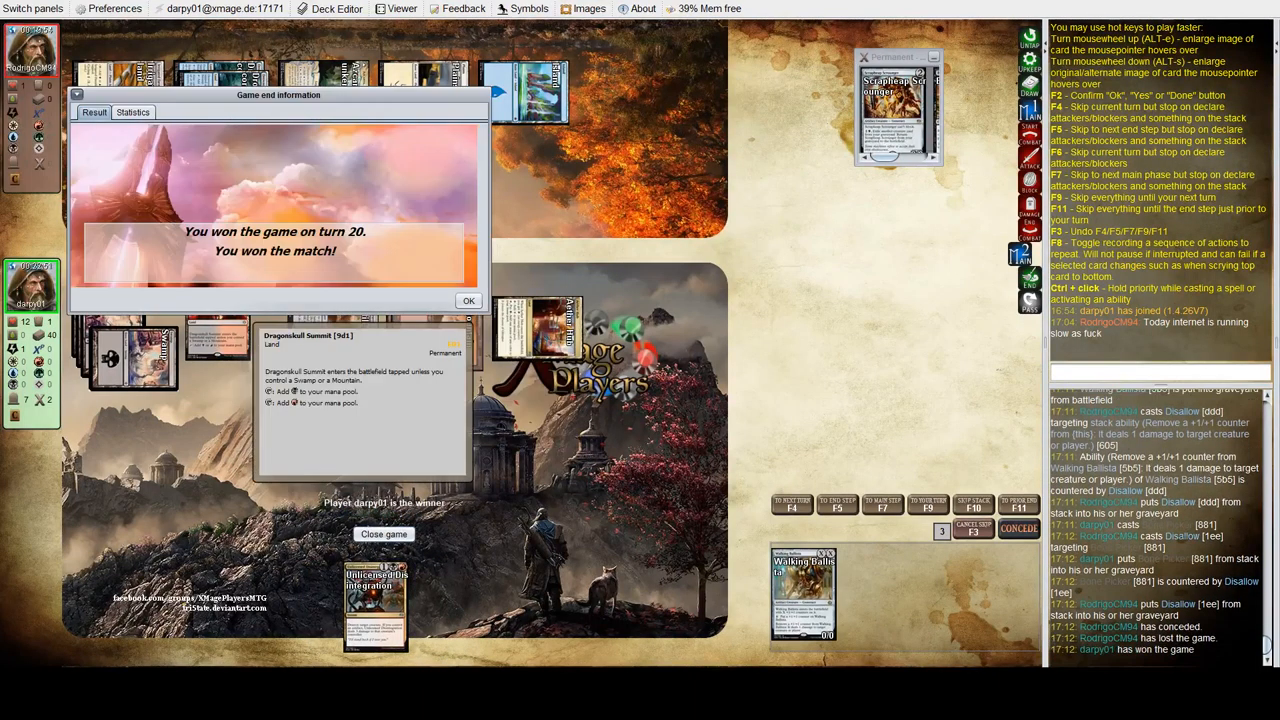
left_click(468, 301)
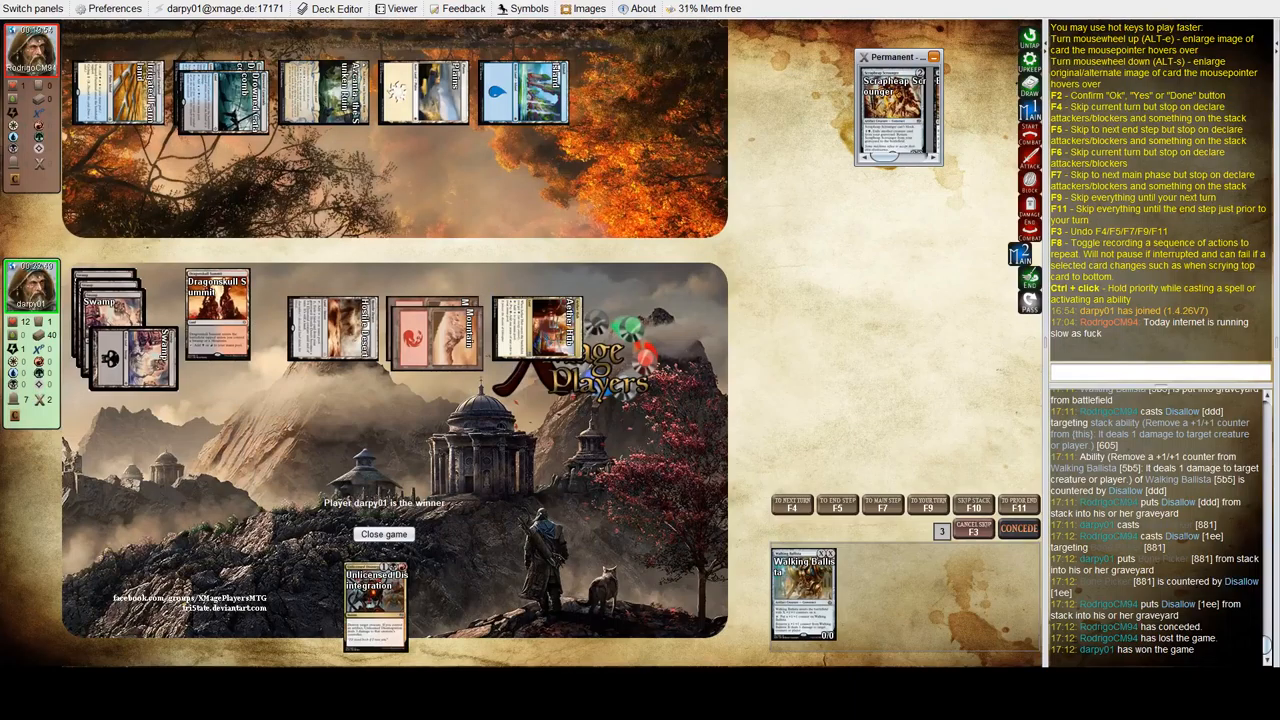